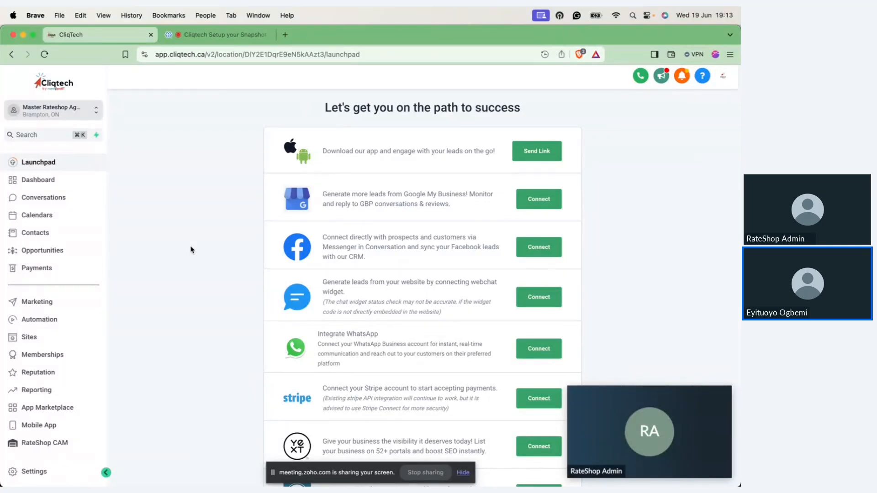
Step: Open the Domains page in the account settings
click(37, 471)
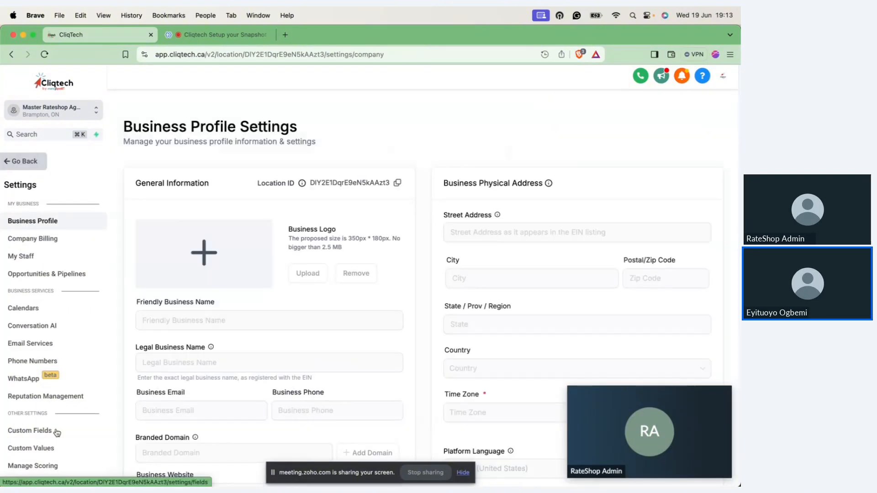
scroll(63, 422, down, 5)
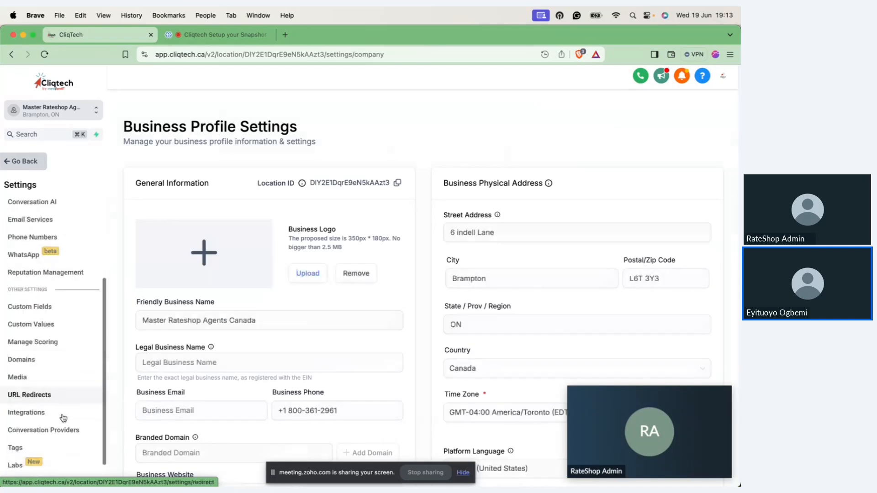
click(25, 338)
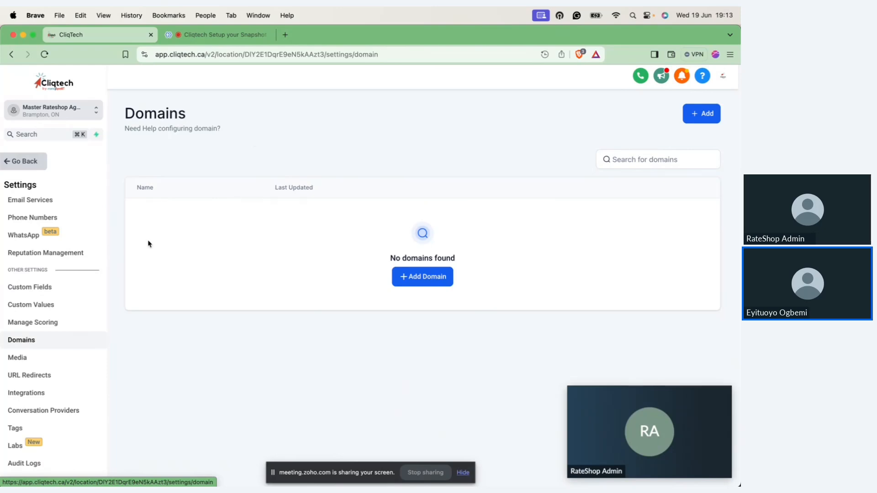
Step: Start connecting the domain cliqtech.ca as far as the provider authorization, and close the dialog without authorizing it
click(425, 281)
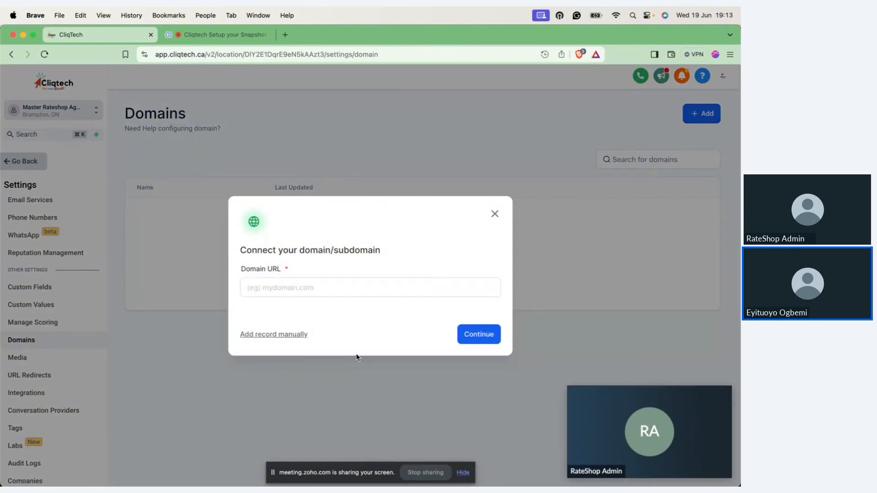
click(300, 336)
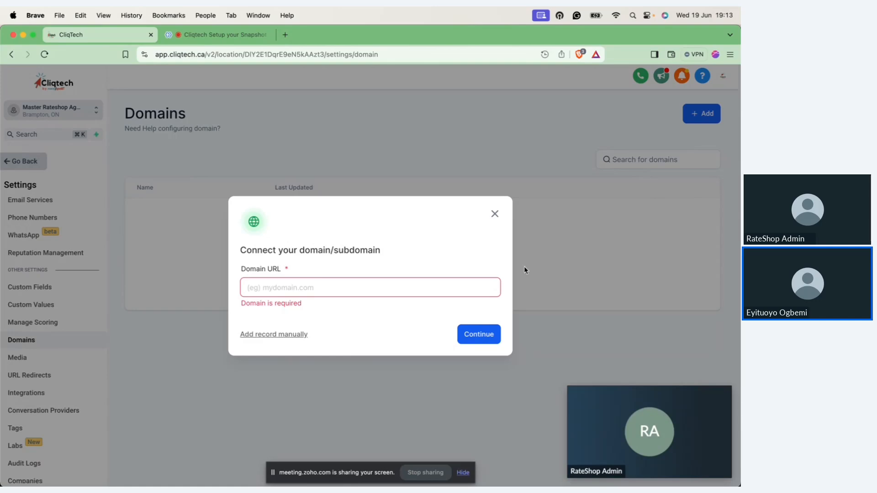
click(402, 283)
text(cl)
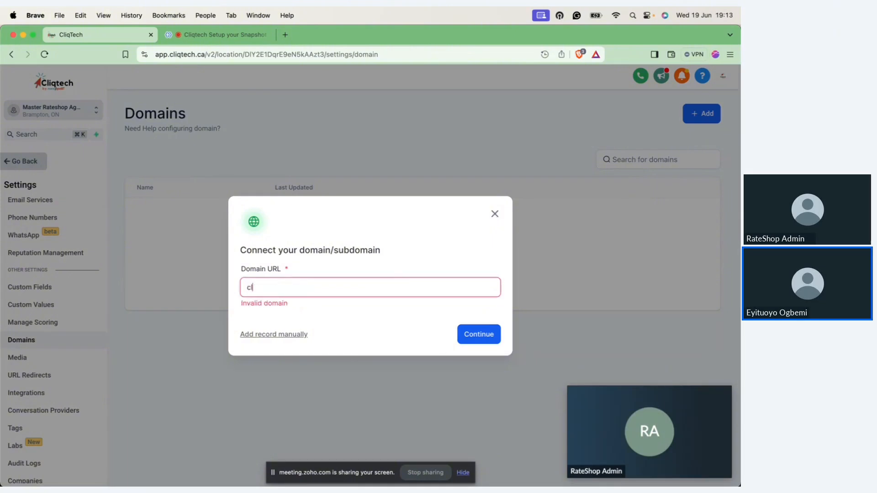
text(iqtech.ca)
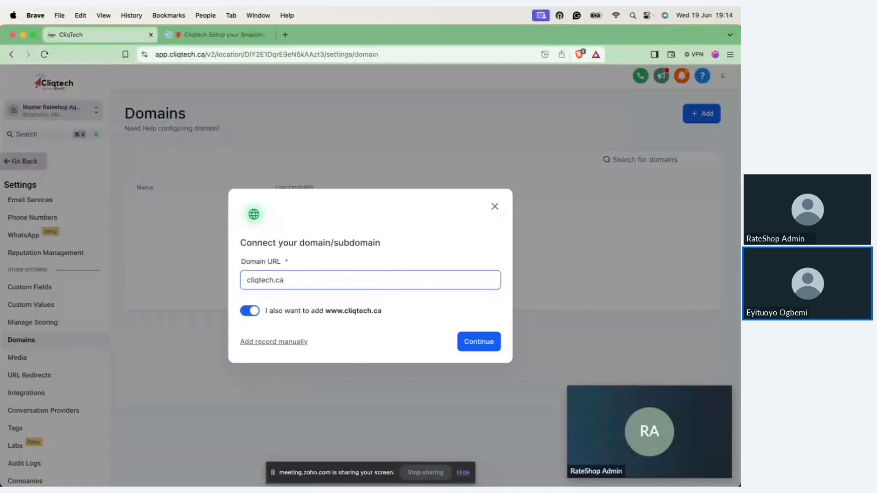
key(Return)
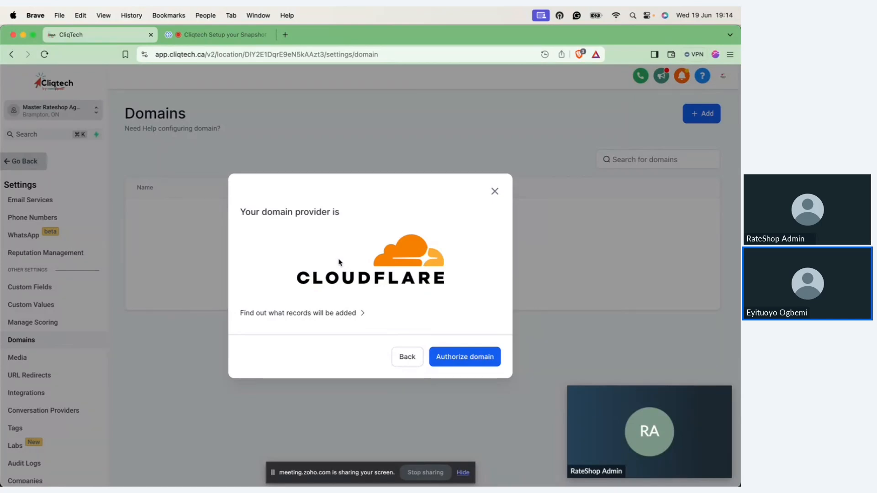
click(497, 193)
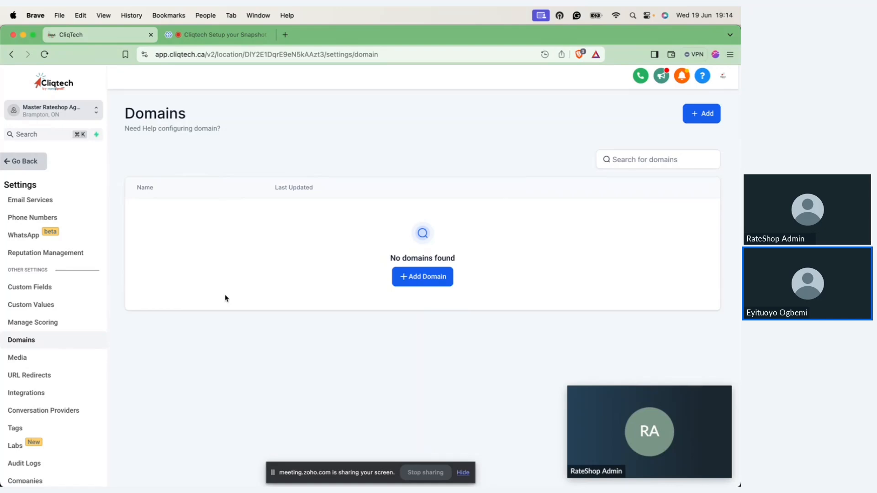
Step: Start adding a phone number in the Phone Numbers settings and list the numbers available for Canada
scroll(86, 299, down, 1)
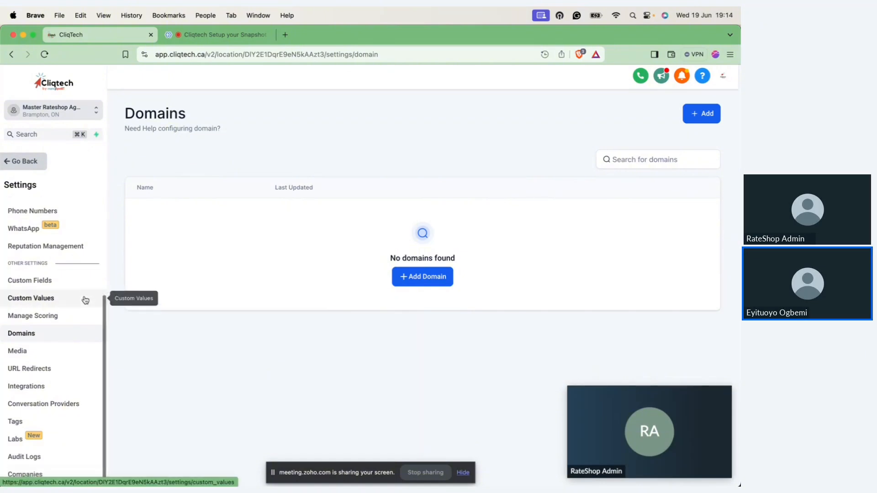
scroll(85, 300, up, 3)
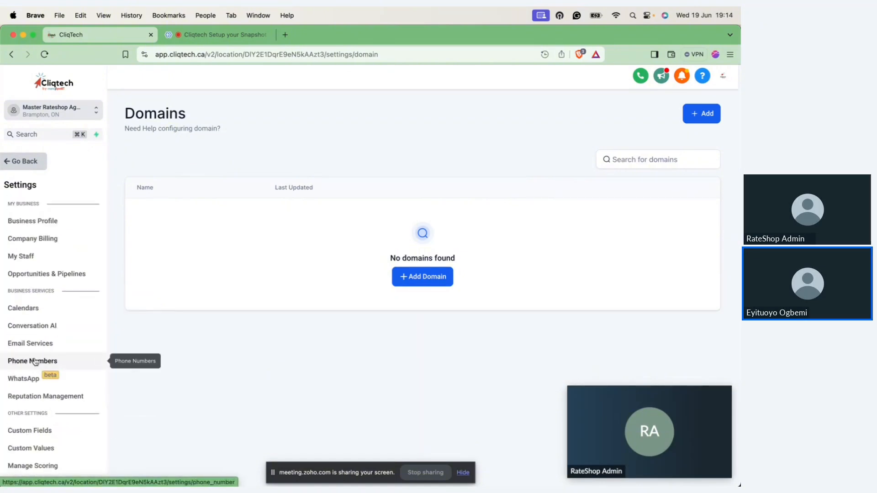
click(35, 361)
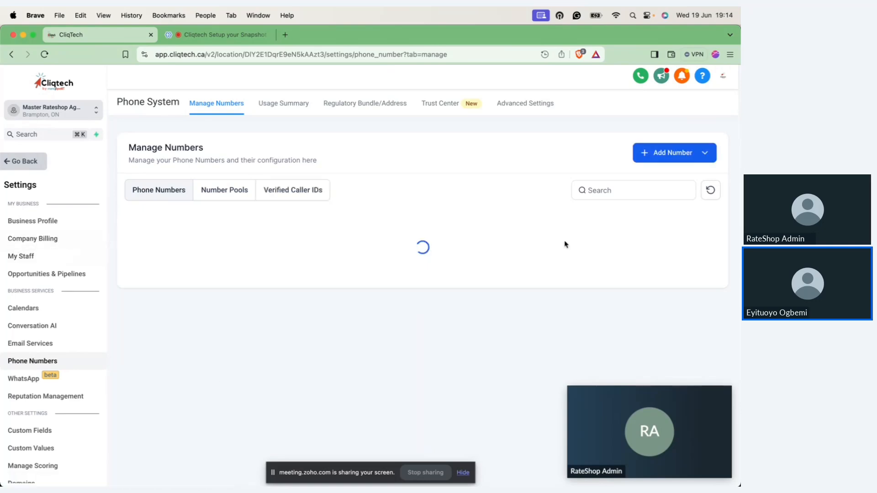
click(671, 157)
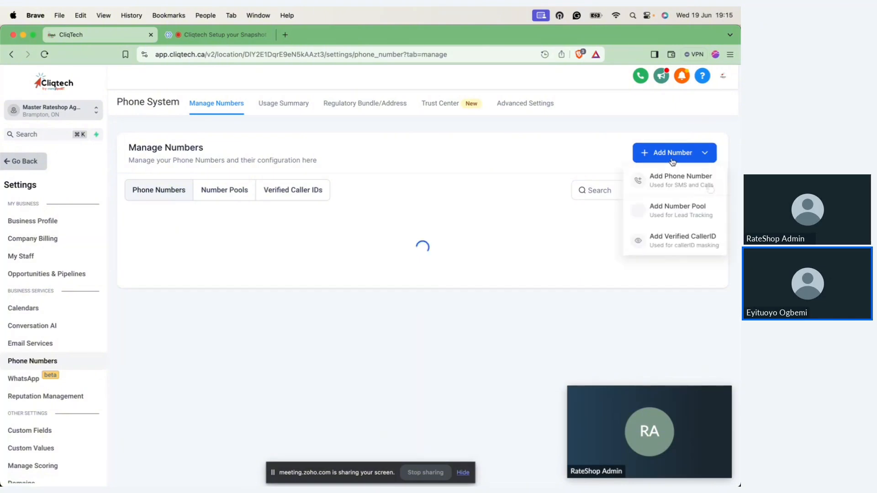
click(671, 183)
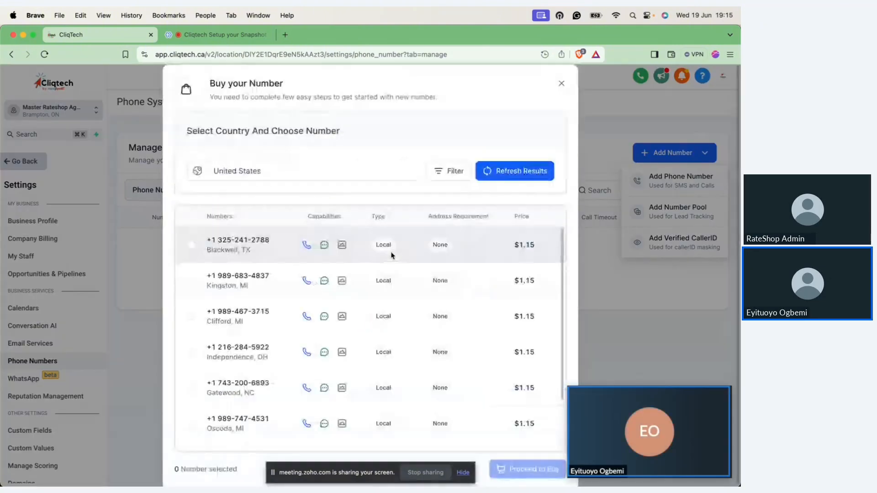
click(406, 175)
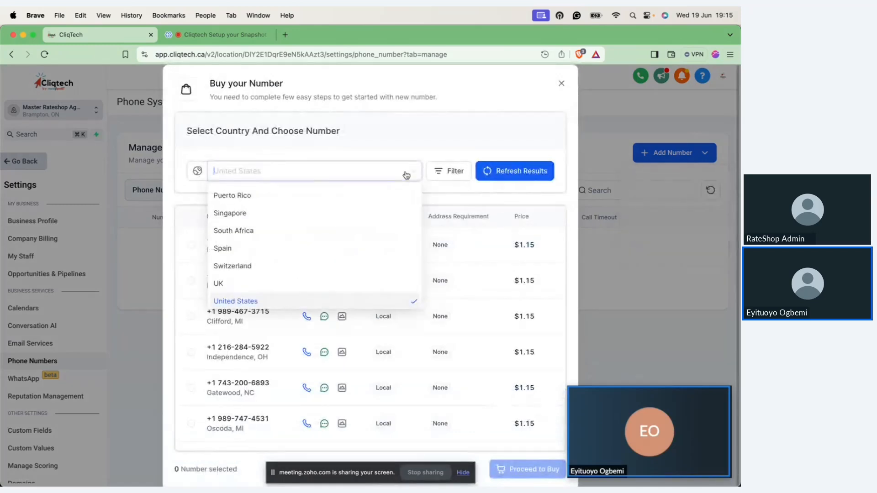
text(can)
click(373, 196)
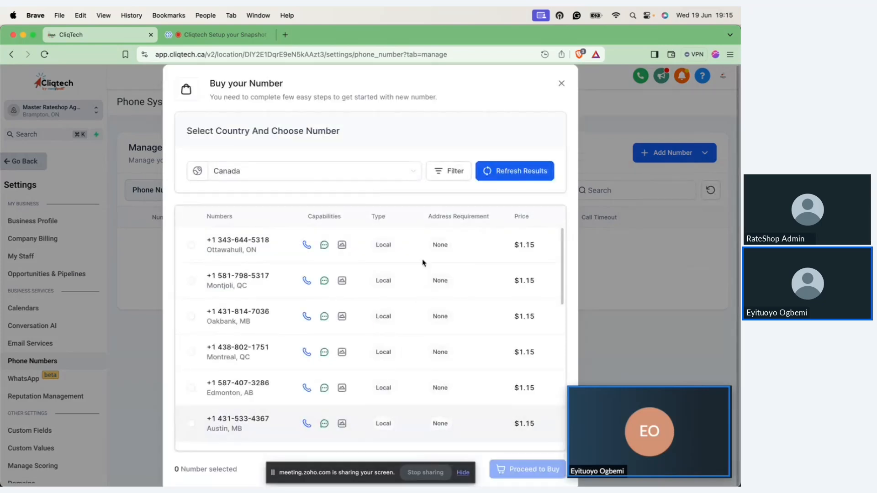
Step: Filter the available numbers to those whose first part matches 647, browse them, and close the purchase dialog
click(463, 177)
click(341, 221)
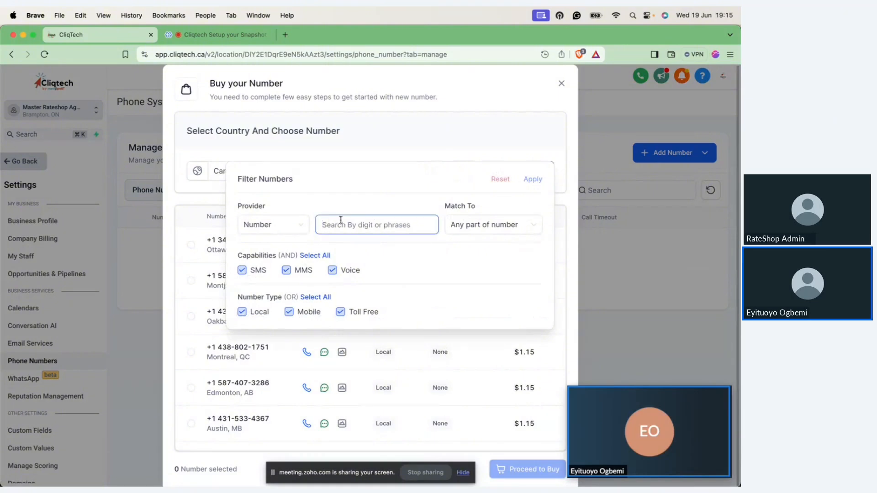
text(647)
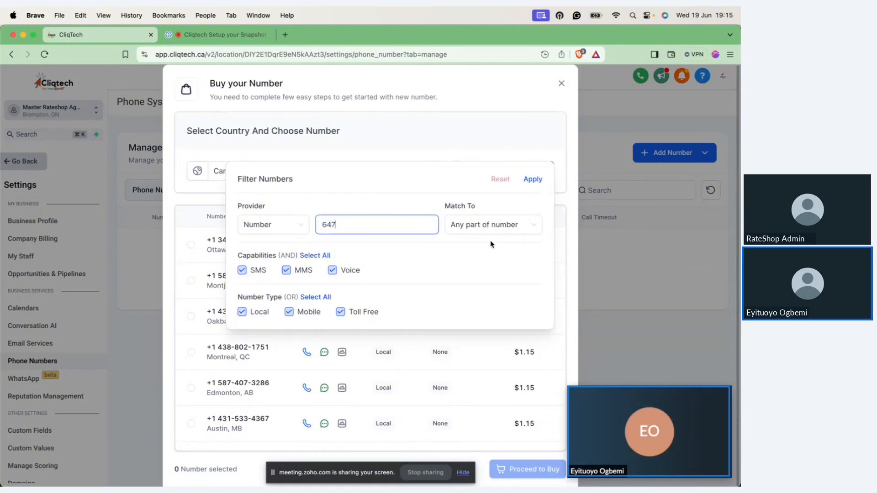
click(479, 224)
click(478, 251)
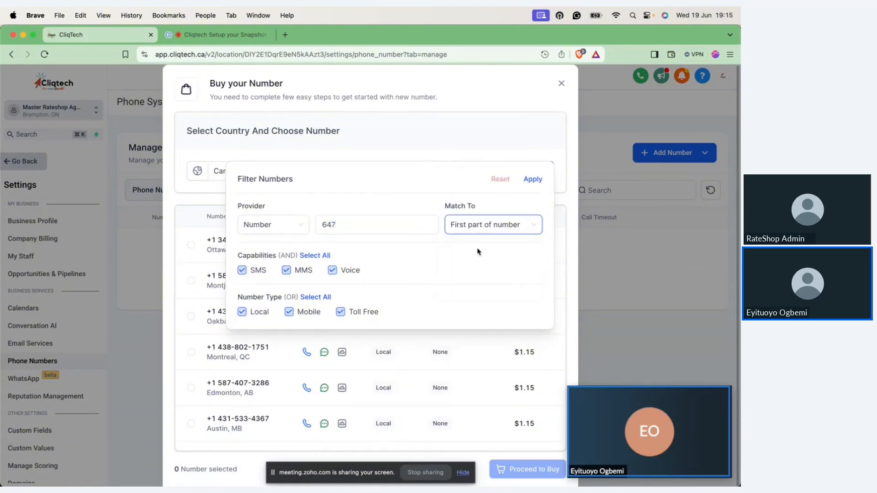
click(532, 179)
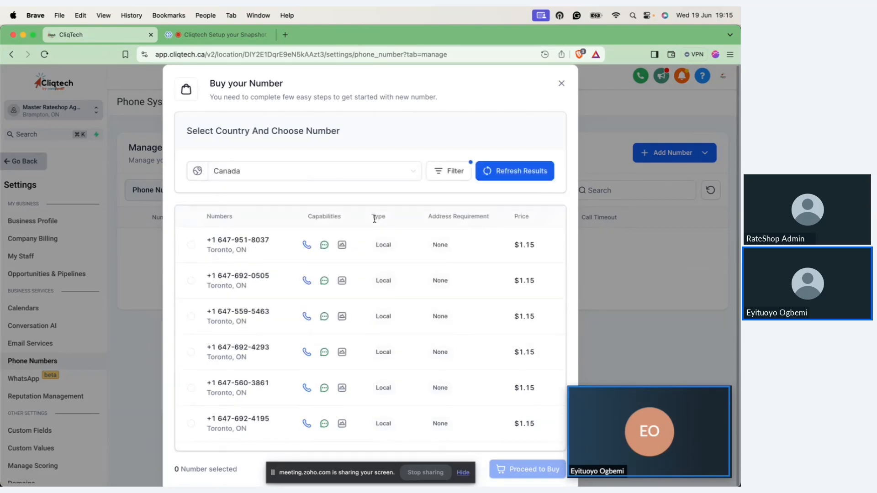
scroll(276, 330, down, 8)
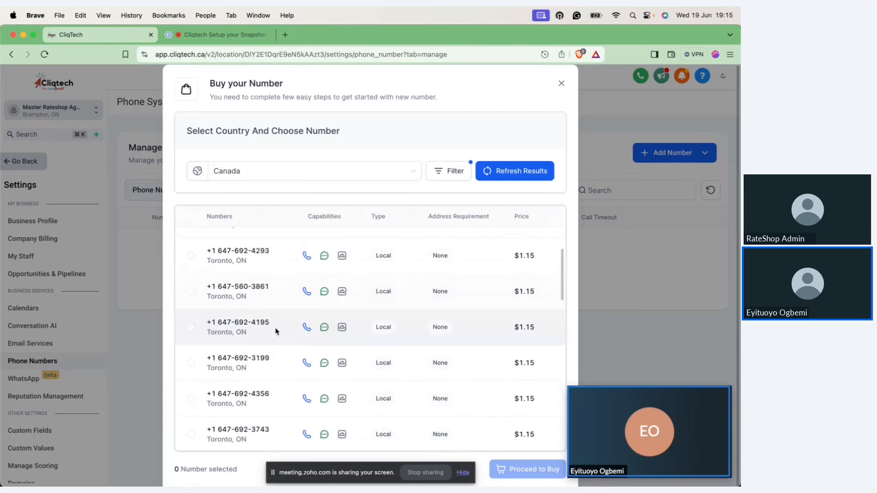
scroll(275, 331, down, 3)
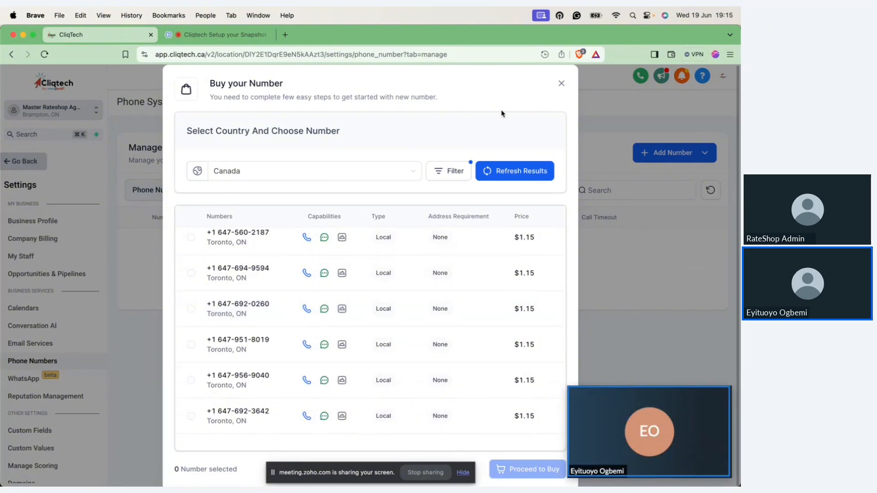
click(561, 85)
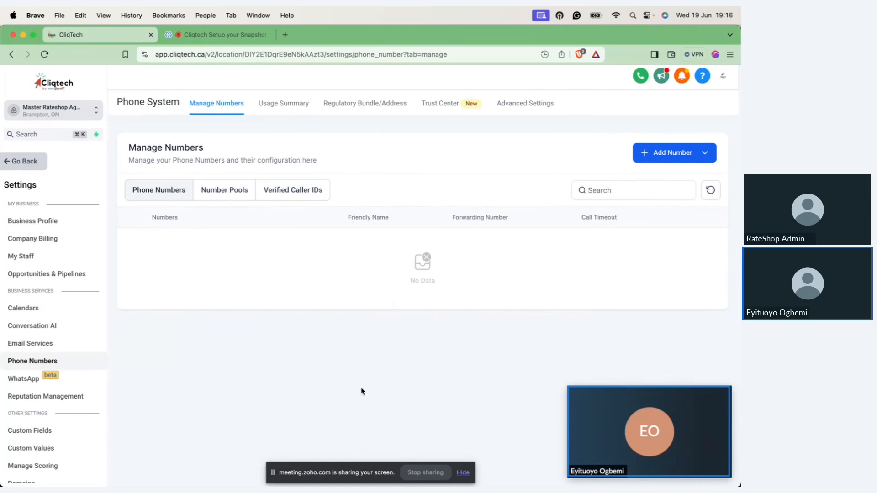
Step: Start adding an employee under My Staff and view the calendar choices in the user form
key(ctrl+Right)
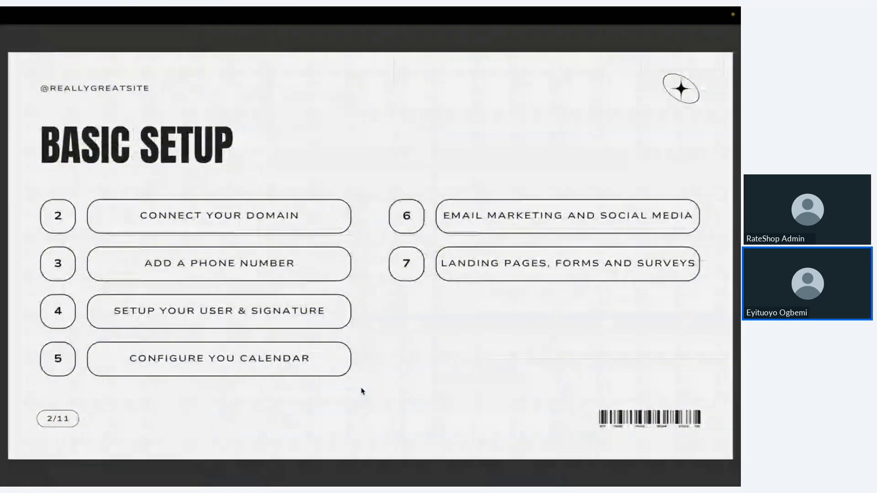
key(ctrl+Left)
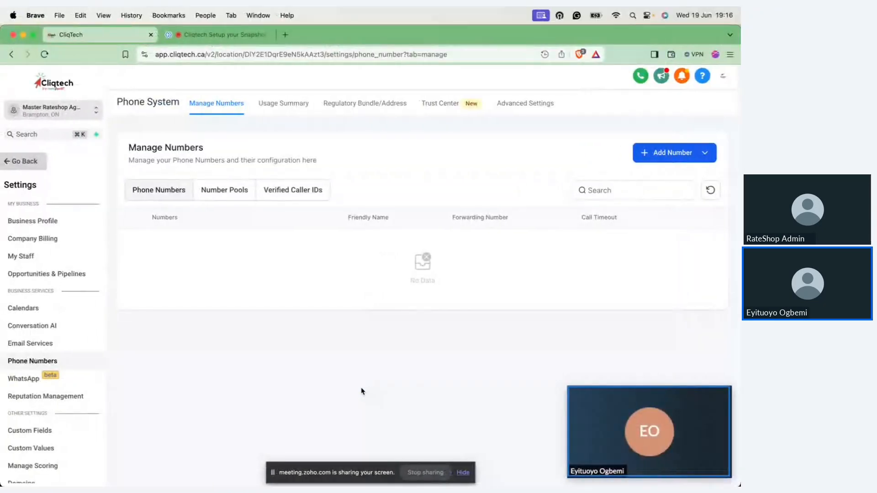
click(23, 258)
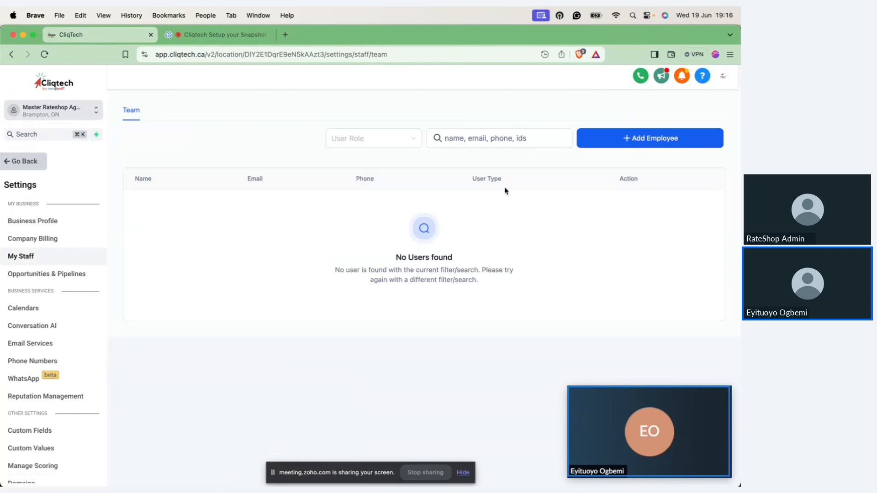
click(676, 139)
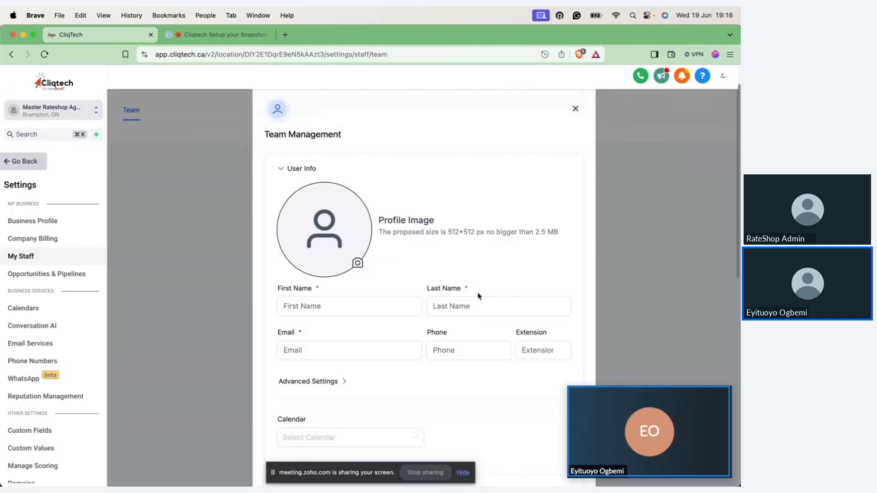
scroll(478, 276, down, 5)
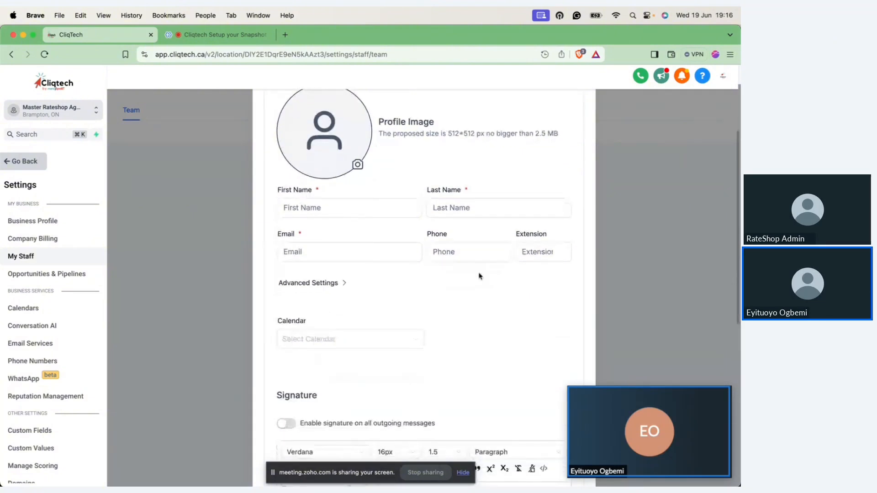
scroll(479, 276, down, 3)
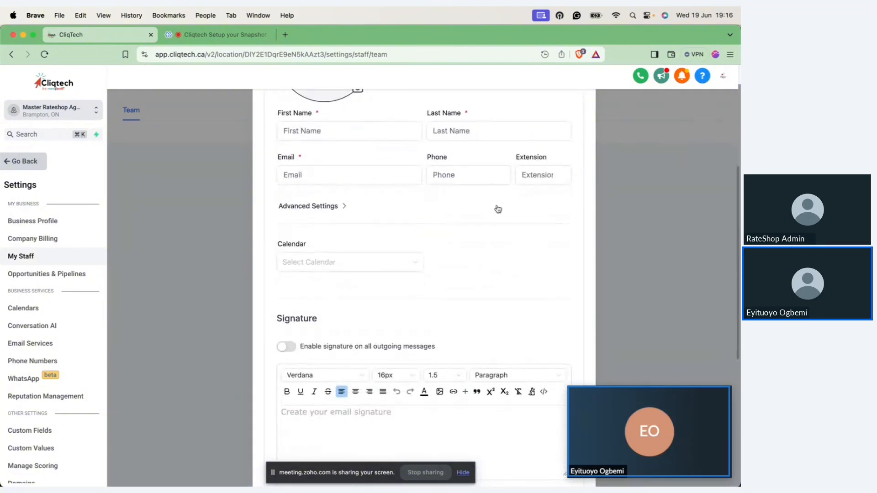
click(402, 264)
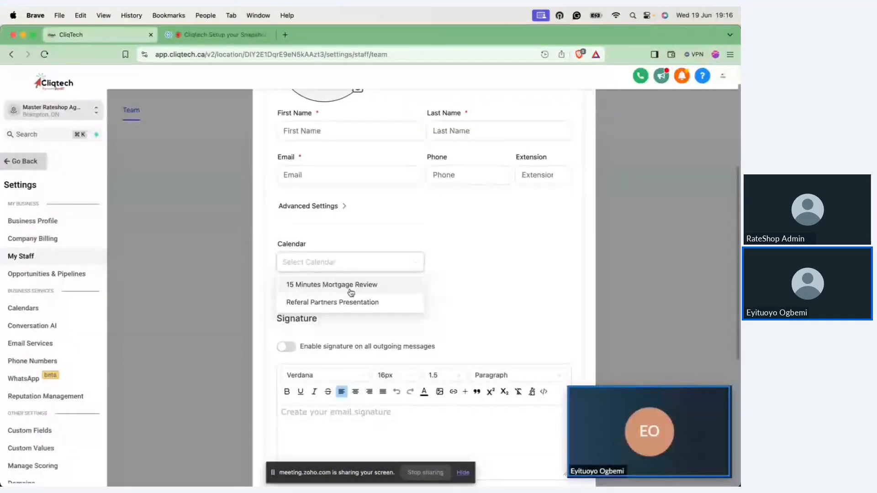
click(470, 253)
Step: Enable the employee's signature on all outgoing messages and before quoted text in replies, and check the signature's source code editor
scroll(469, 253, down, 5)
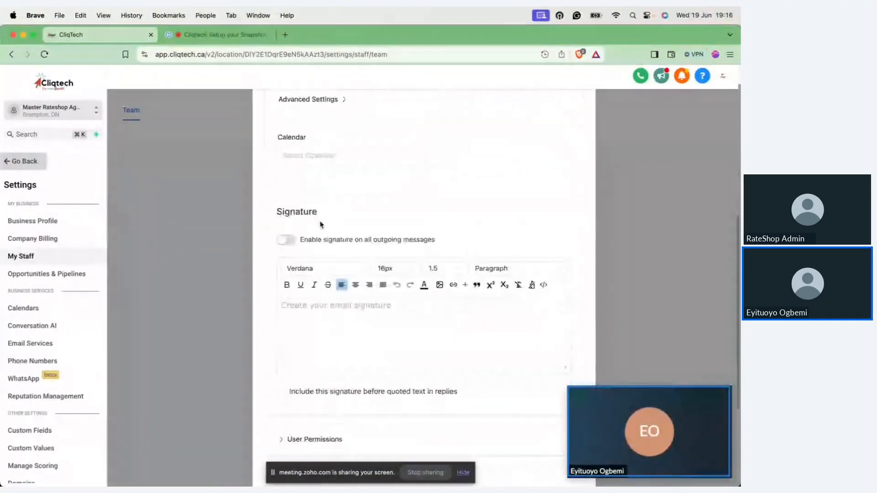
click(287, 240)
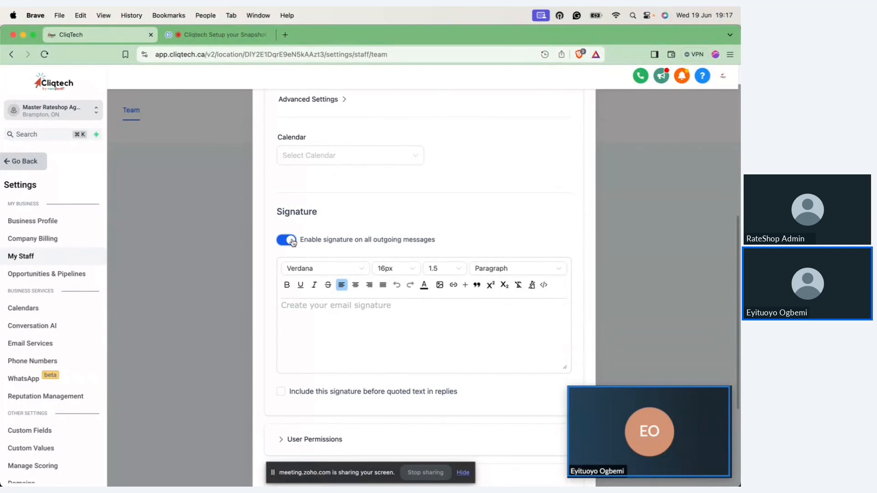
click(281, 392)
click(544, 287)
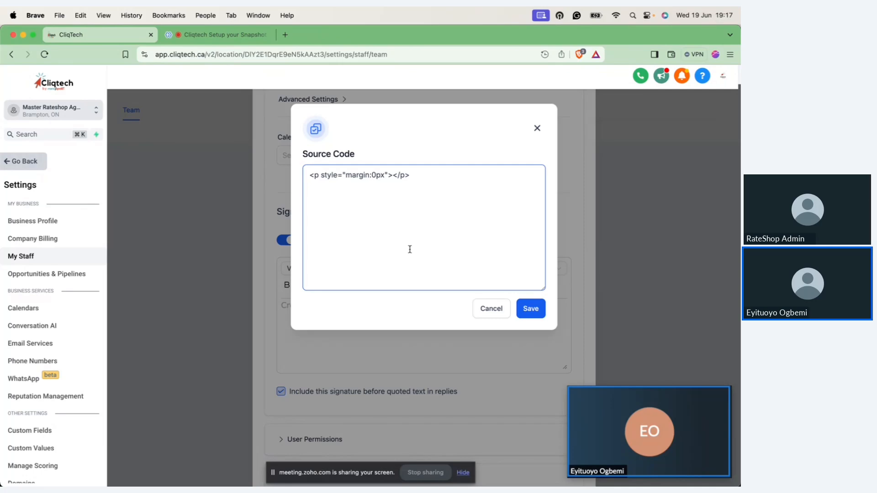
click(497, 313)
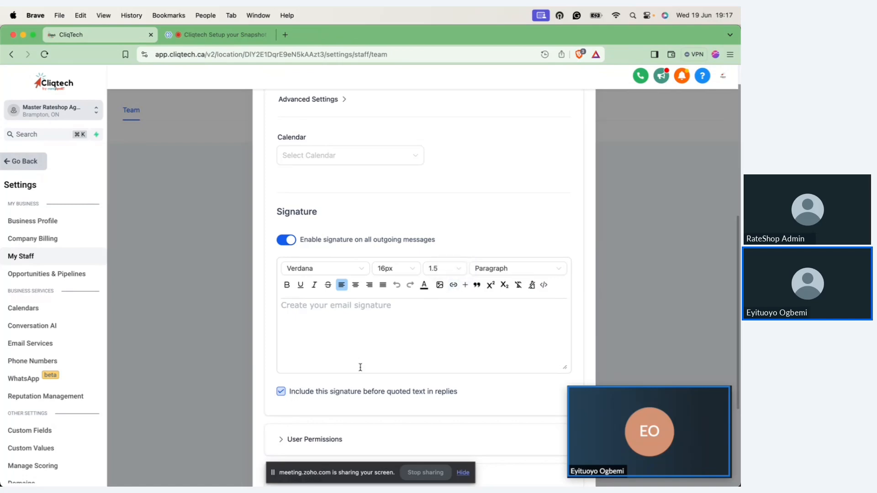
scroll(360, 367, down, 5)
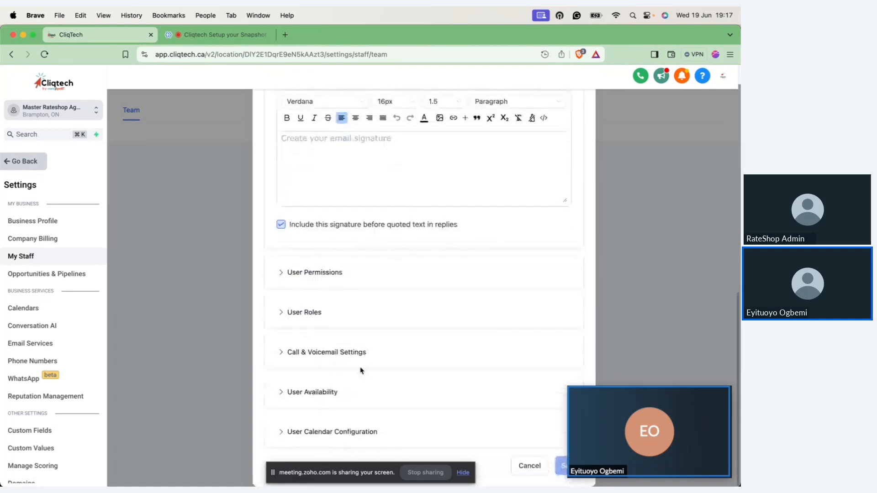
Step: Set the employee's Monday available hours to 09:00 AM to 04:00 PM under User Availability and copy them to all days
click(313, 432)
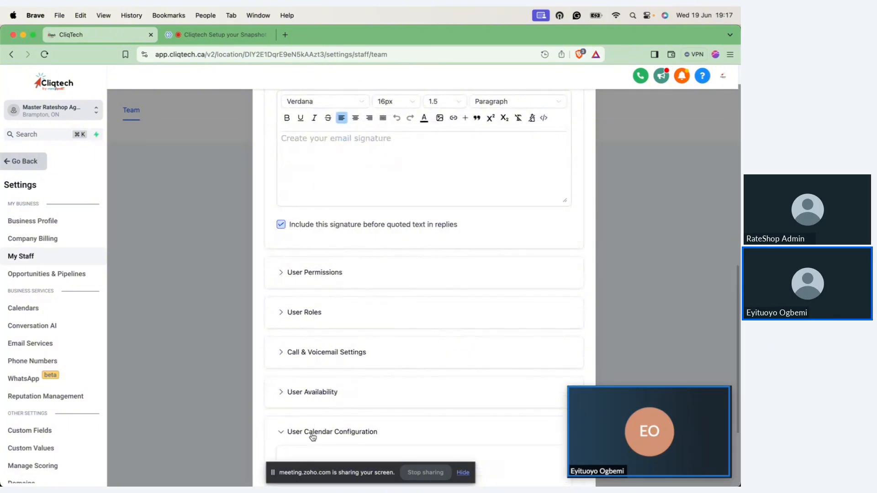
scroll(311, 436, down, 4)
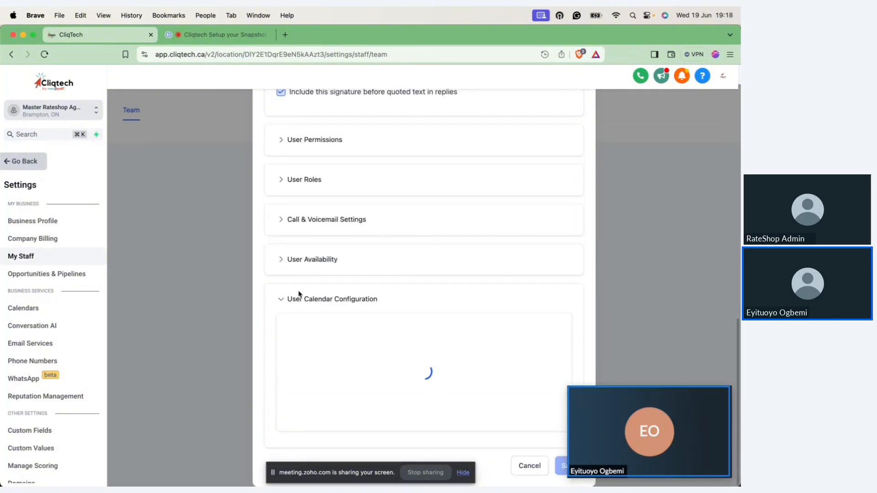
click(303, 261)
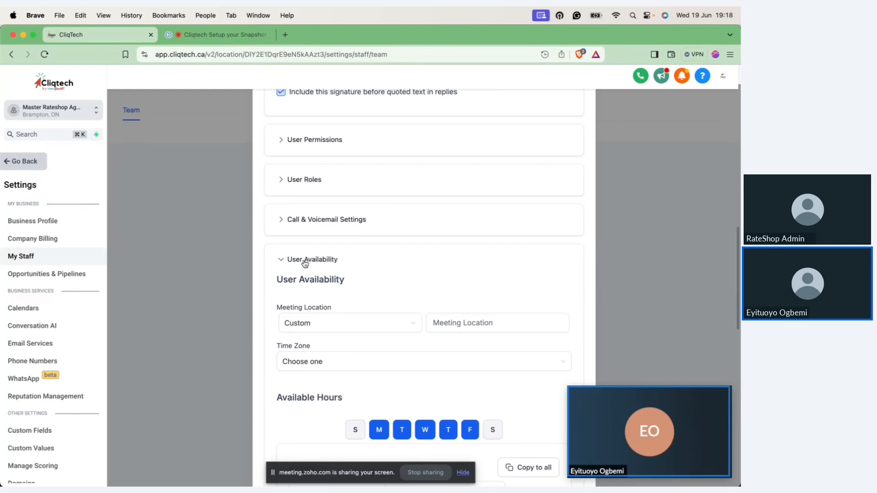
scroll(304, 263, down, 5)
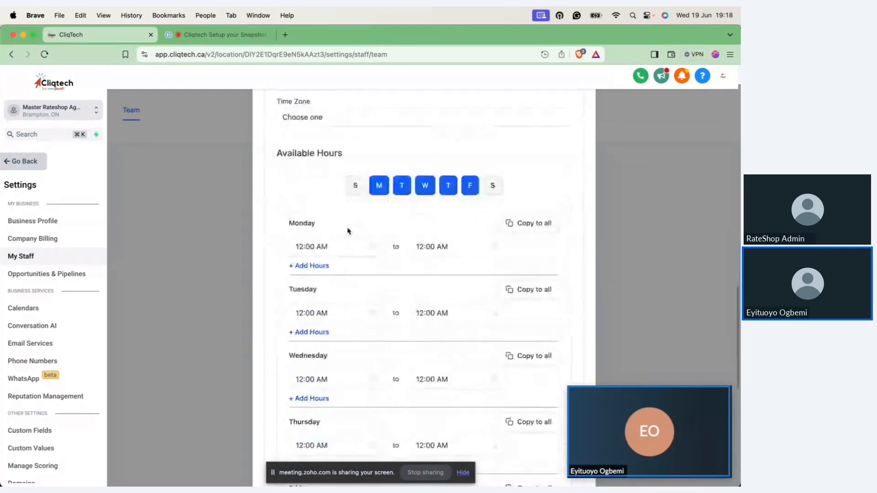
click(364, 247)
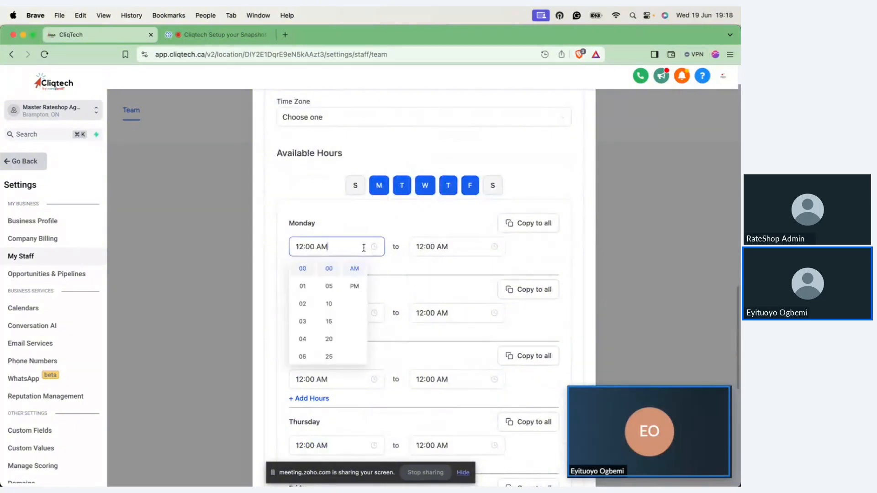
scroll(304, 340, down, 3)
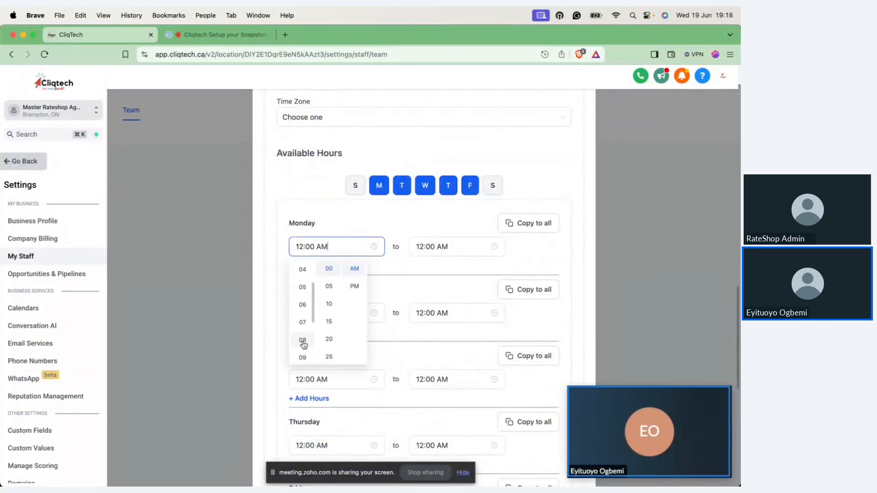
click(303, 358)
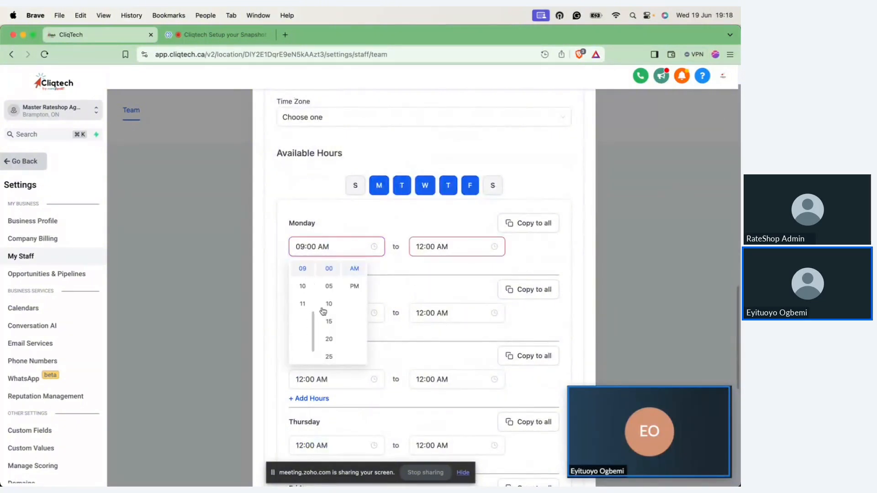
click(462, 244)
click(423, 339)
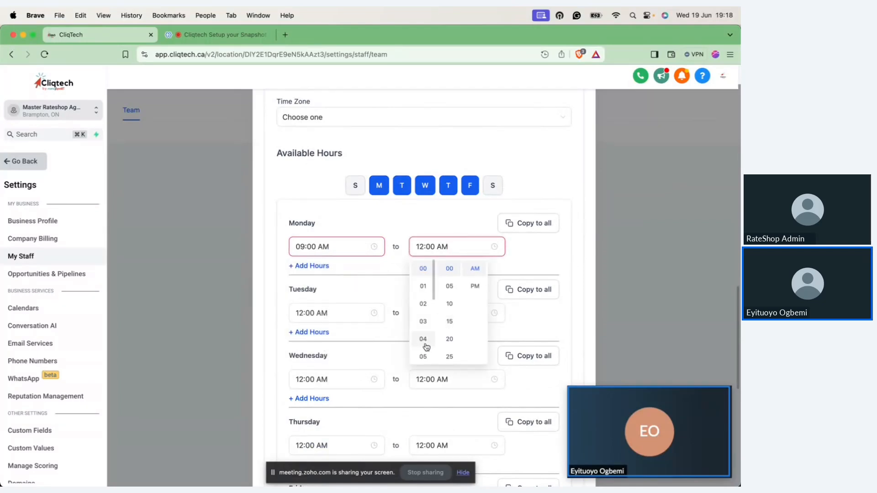
click(473, 288)
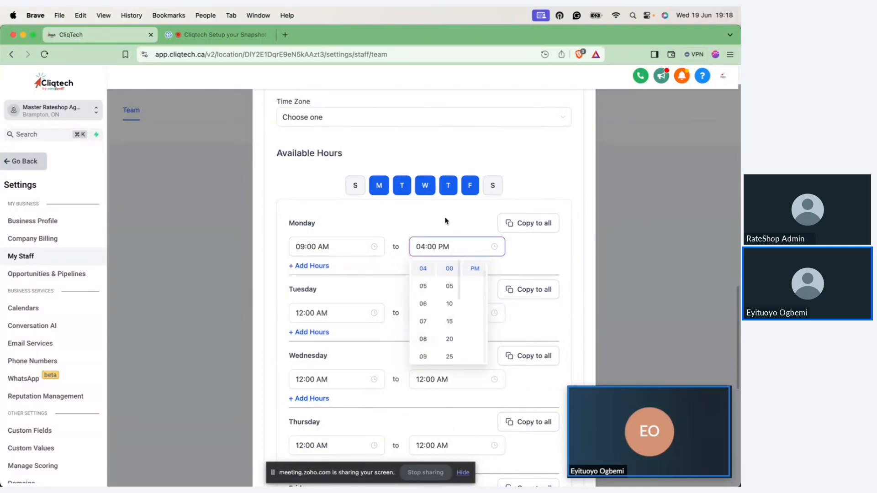
click(525, 223)
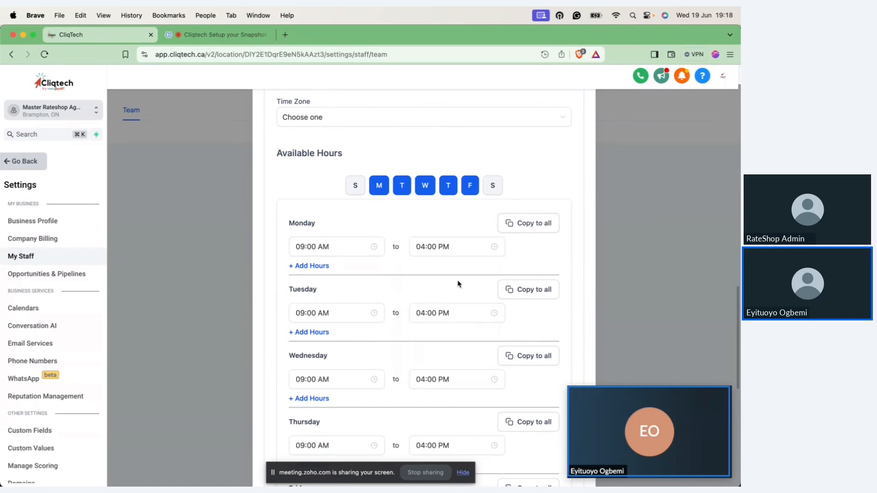
Step: Review the employee's connected calendars and video conferencing under User Calendar Configuration, and cancel the employee form
scroll(454, 289, down, 1)
scroll(454, 289, down, 10)
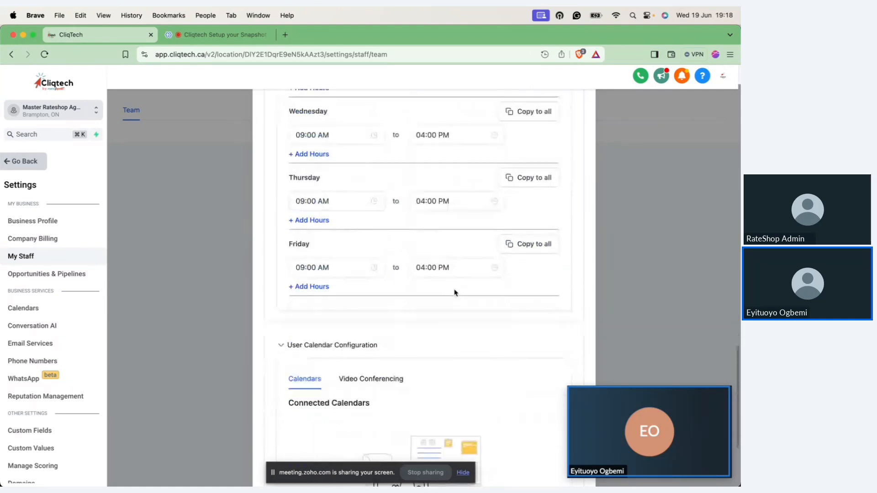
scroll(455, 292, down, 1)
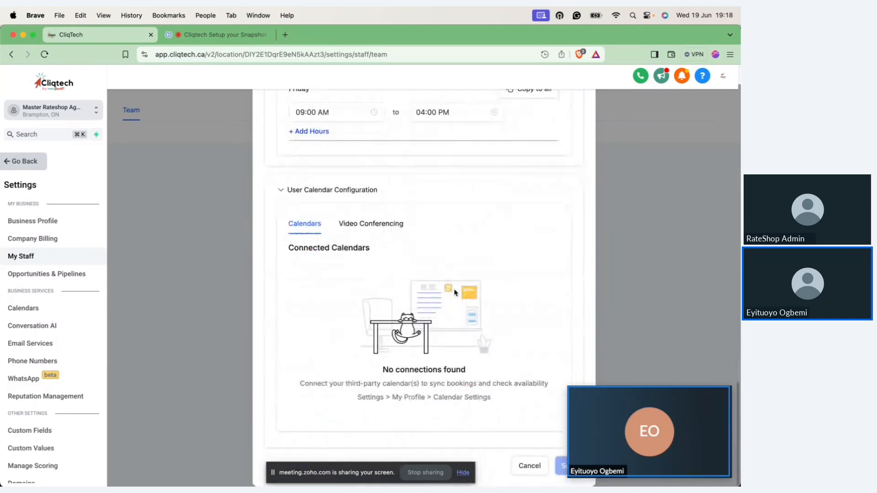
click(381, 225)
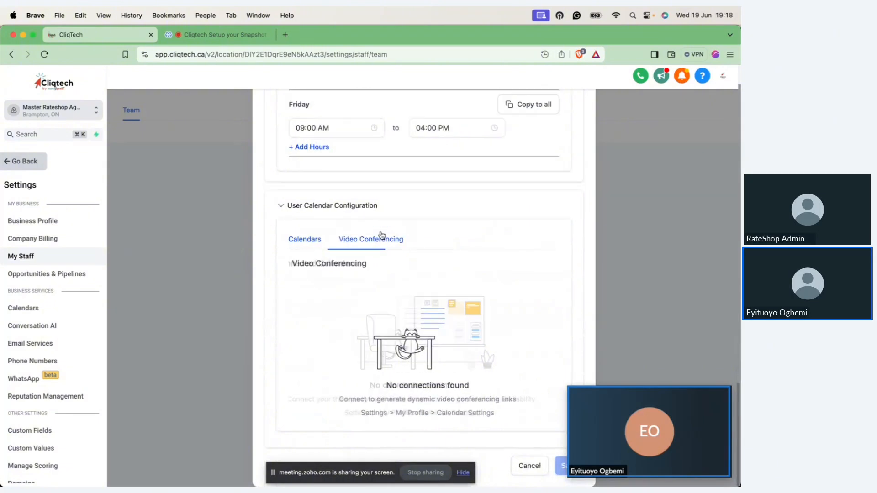
click(321, 233)
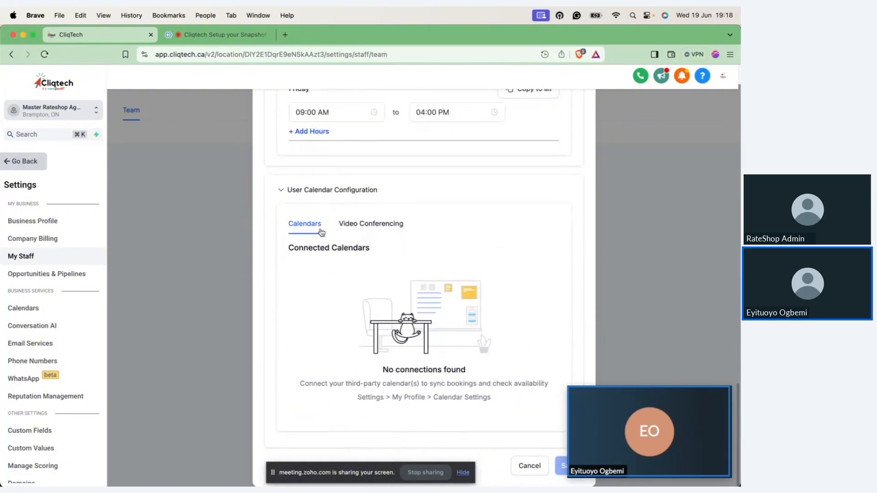
scroll(393, 265, up, 5)
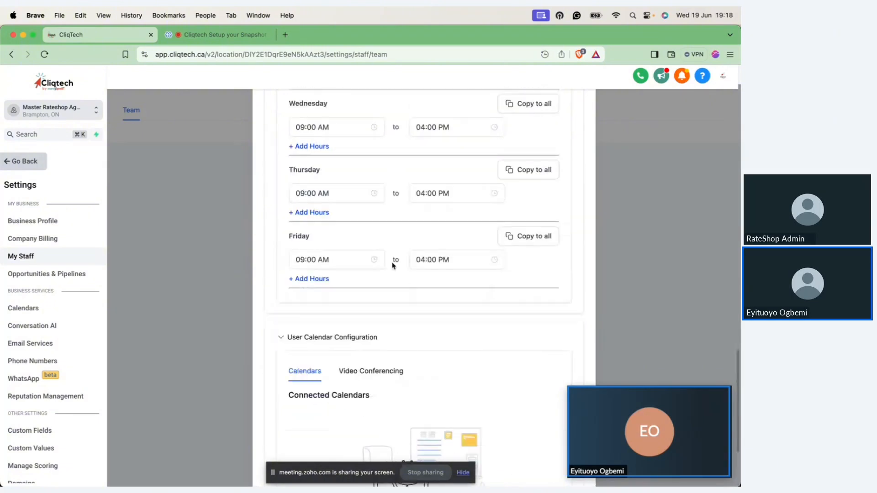
scroll(392, 265, up, 7)
scroll(392, 265, down, 10)
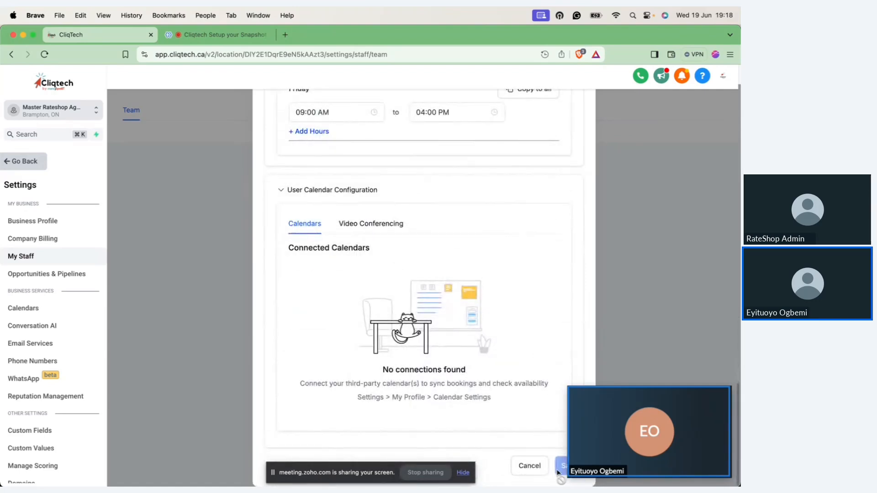
click(530, 466)
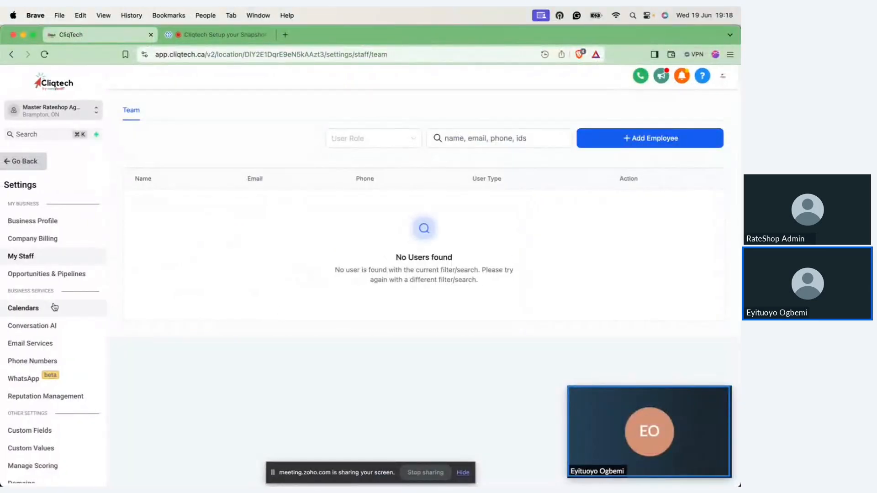
Step: Start a Simple Calendar in the Calendars settings, look through the new calendar form down to the meeting location, and cancel it
click(30, 310)
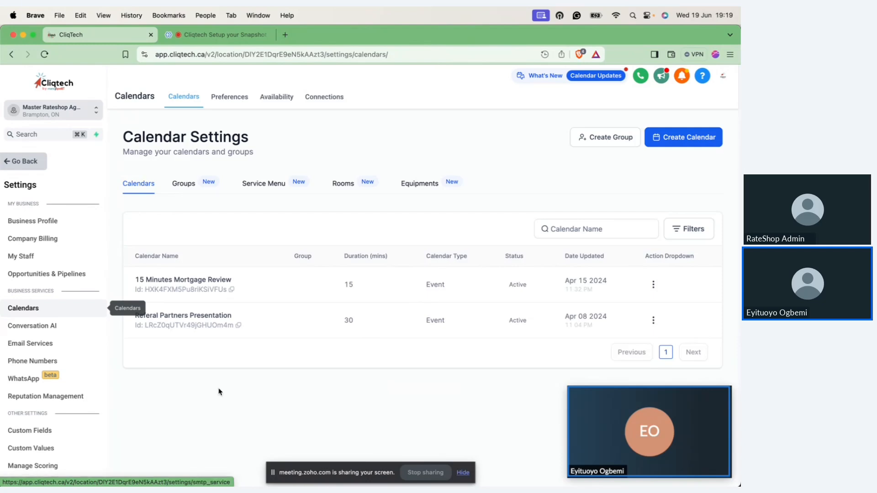
click(690, 138)
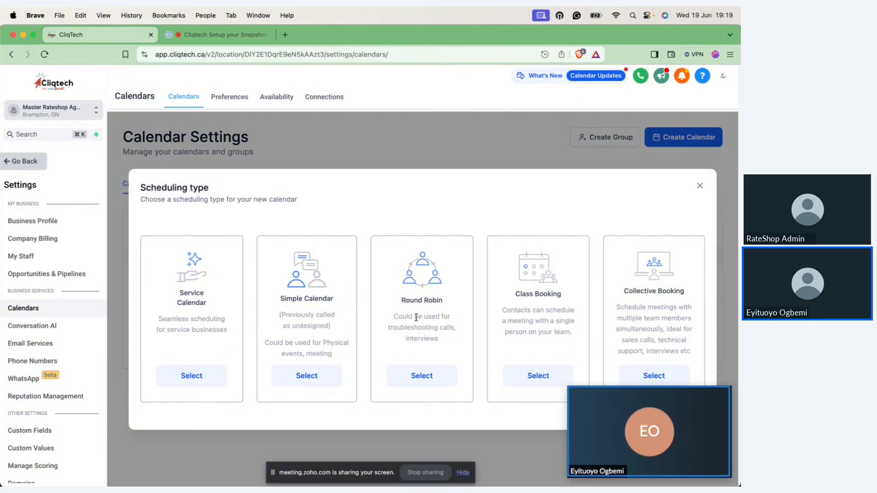
click(304, 375)
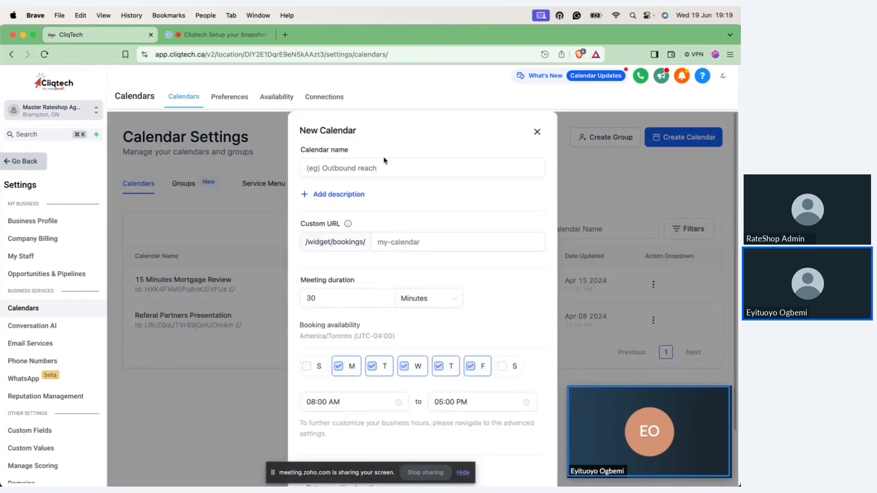
click(450, 234)
scroll(383, 314, down, 3)
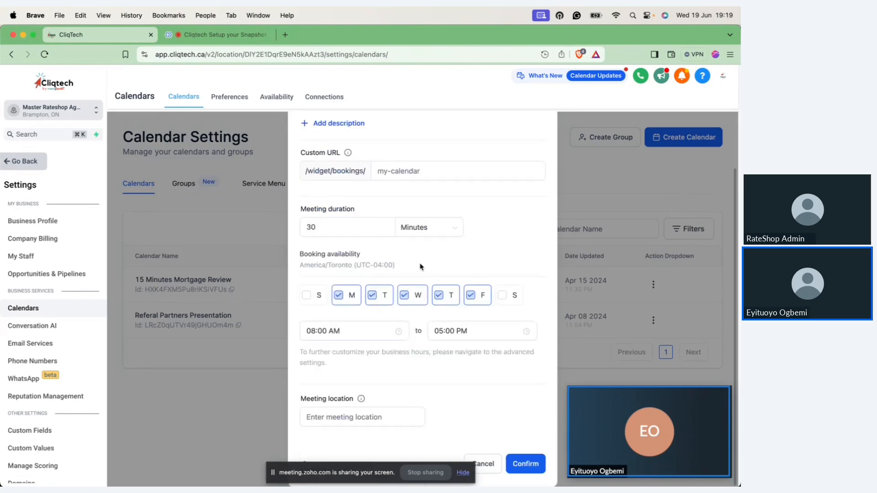
click(350, 419)
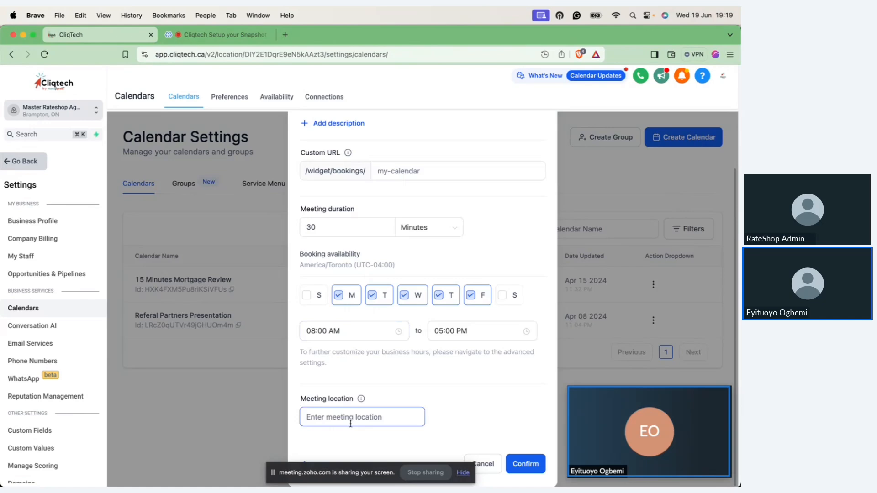
click(366, 432)
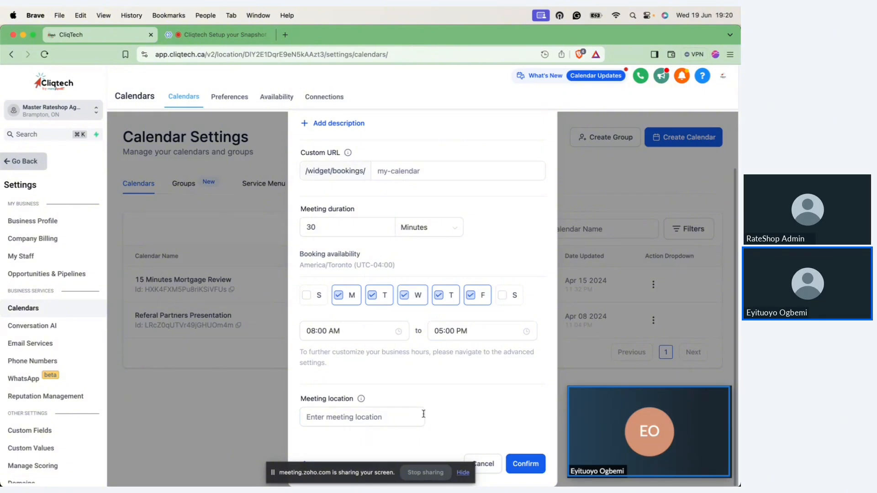
click(486, 468)
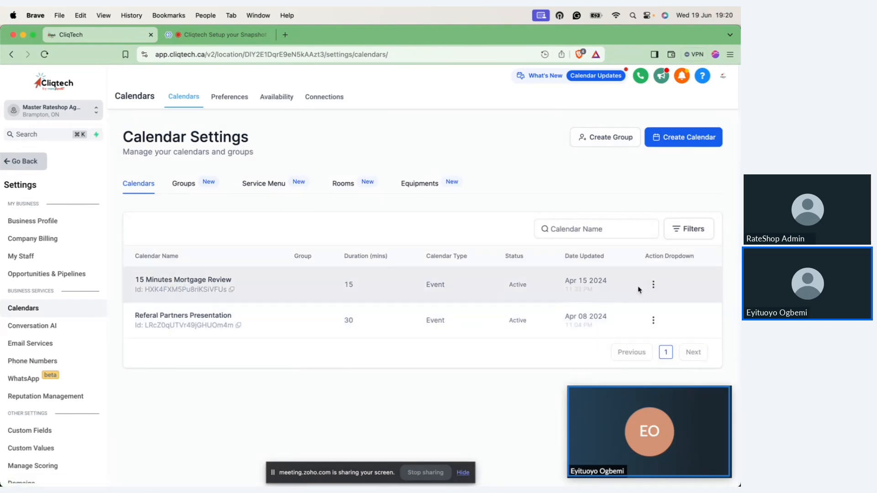
Step: Open the 15 Minutes Mortgage Review calendar for editing, review its availability, notifications, connections and customizations, and close it
click(653, 284)
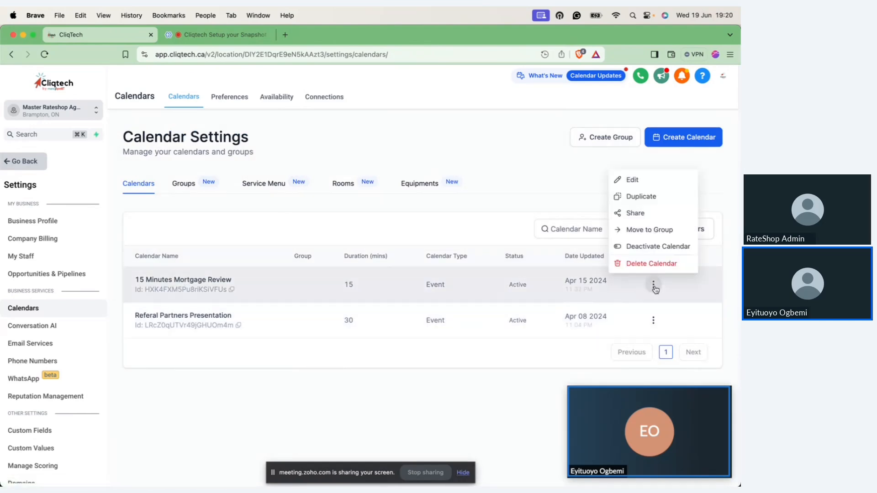
click(641, 179)
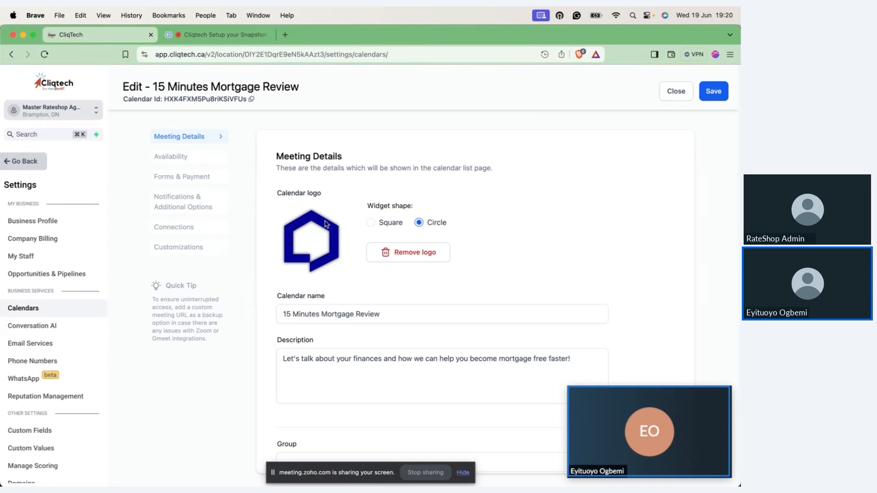
click(177, 163)
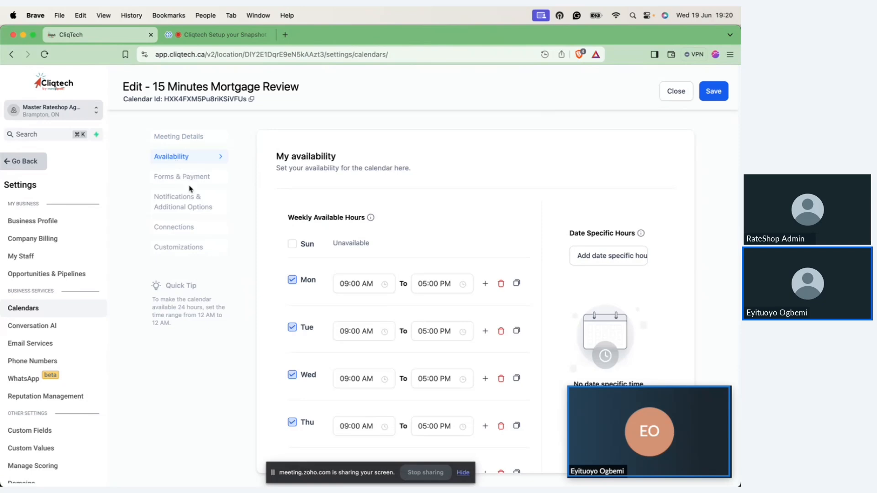
click(185, 210)
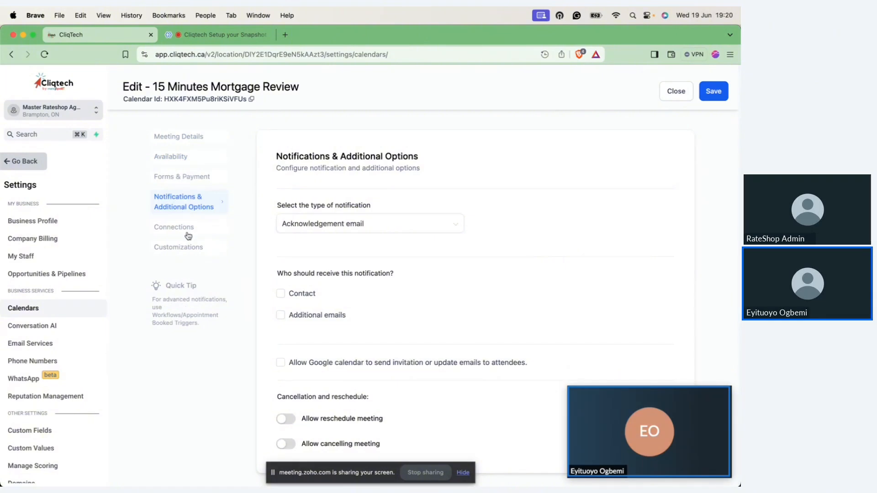
click(188, 235)
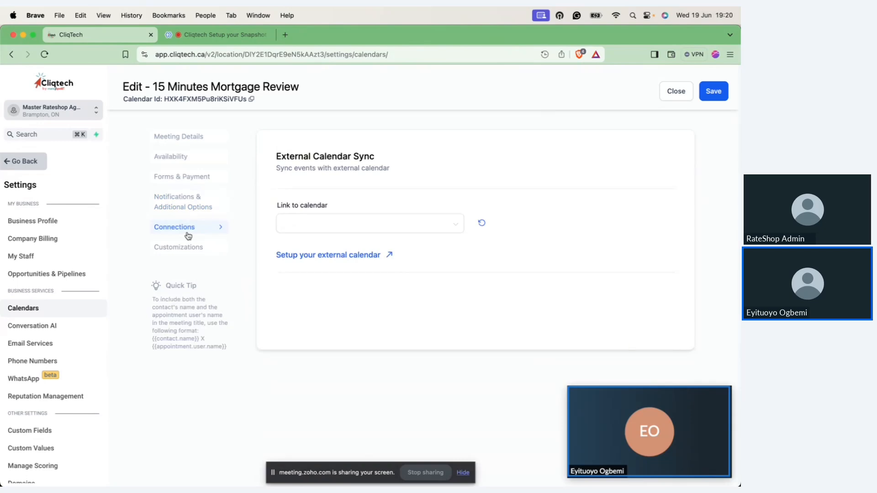
click(191, 246)
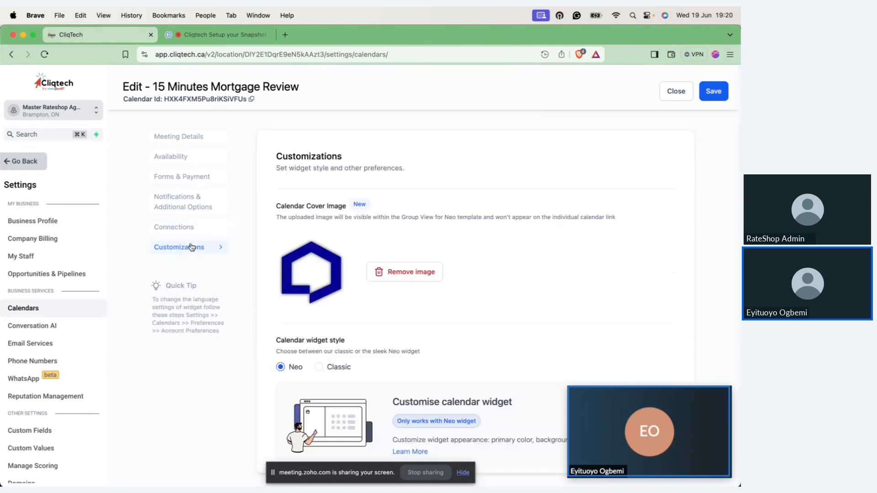
scroll(340, 255, down, 10)
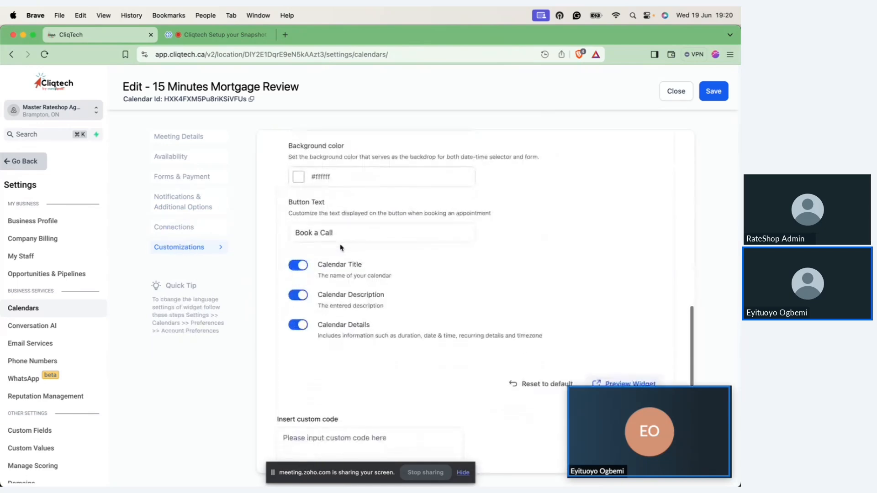
scroll(340, 247, up, 5)
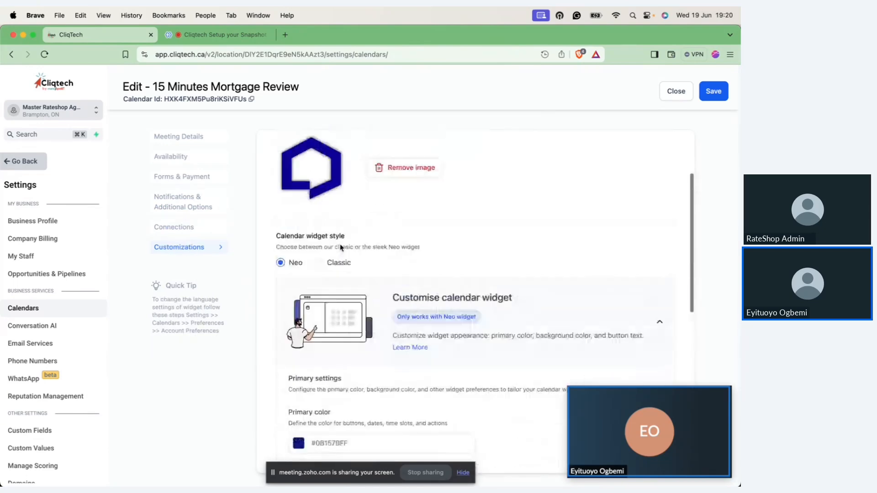
click(685, 95)
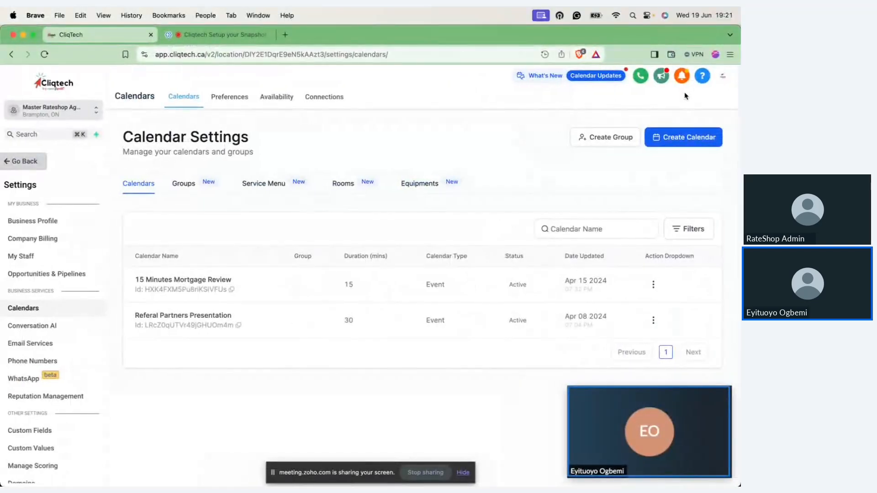
Step: Leave the settings and open the Social Planner in Marketing to view the social accounts that can be connected
click(42, 168)
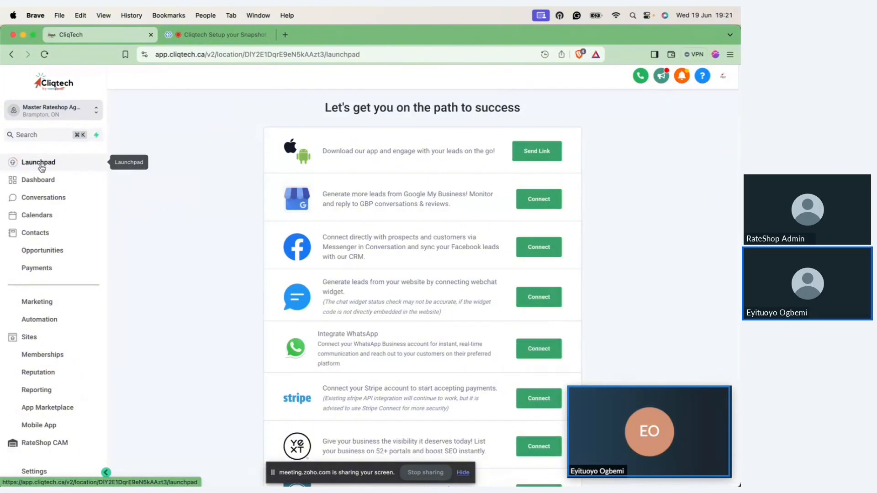
click(37, 305)
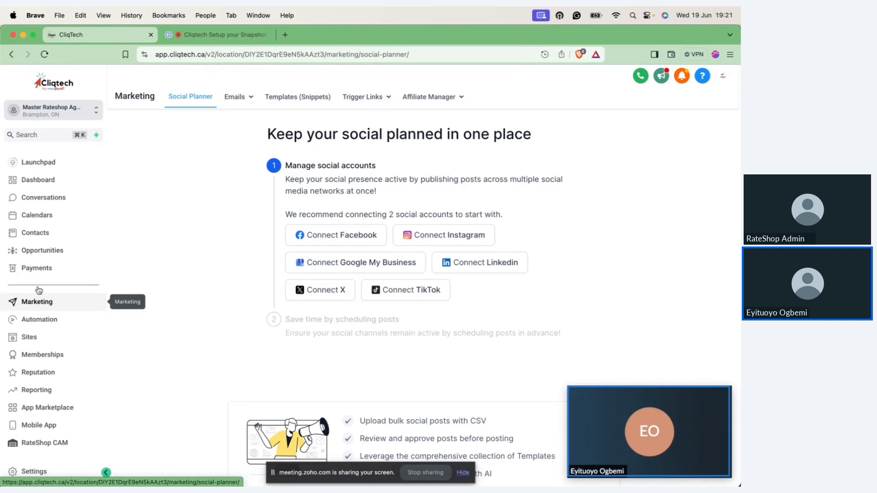
Step: Open the email templates in Marketing and look through the templates in the Holidays folder
mouse_move(249, 107)
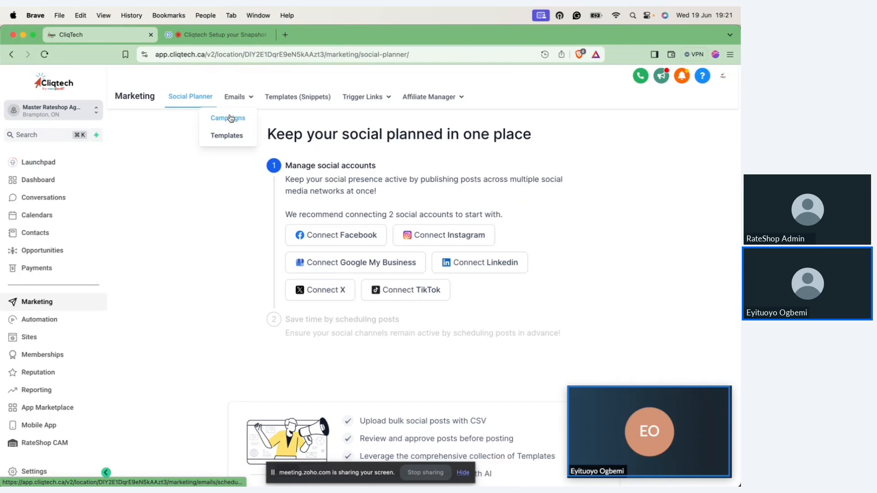
click(228, 135)
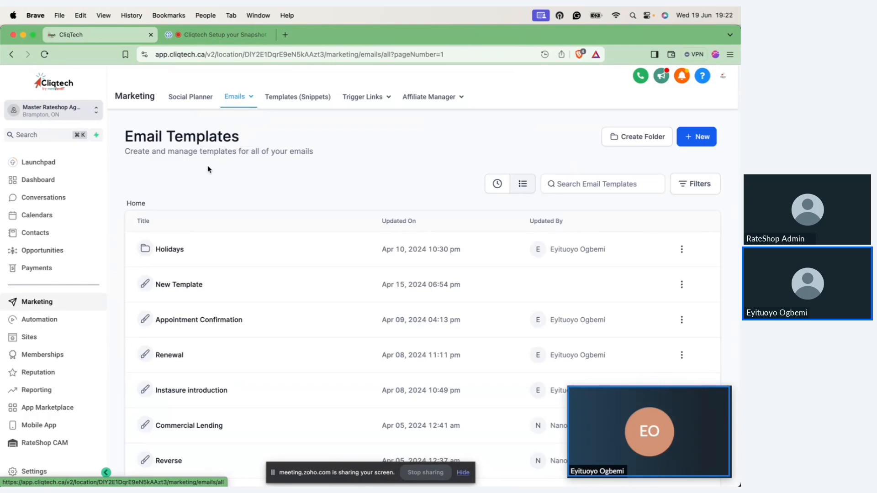
click(170, 251)
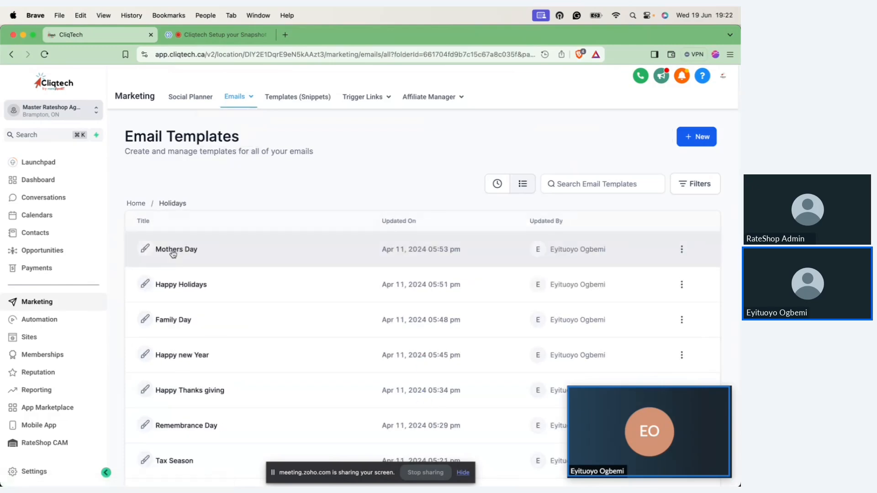
scroll(236, 363, down, 3)
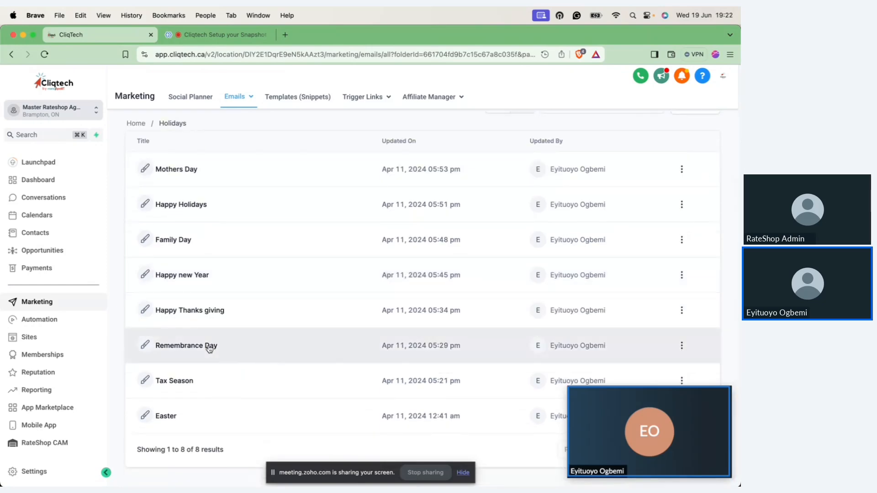
Step: Open the Remembrance Day template, review its content down to the footer, and return to the template list
click(209, 349)
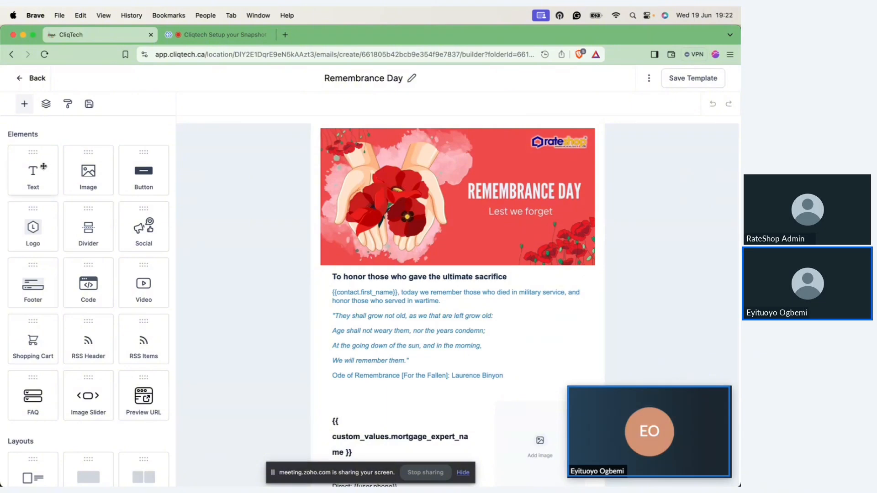
click(454, 375)
scroll(455, 376, down, 10)
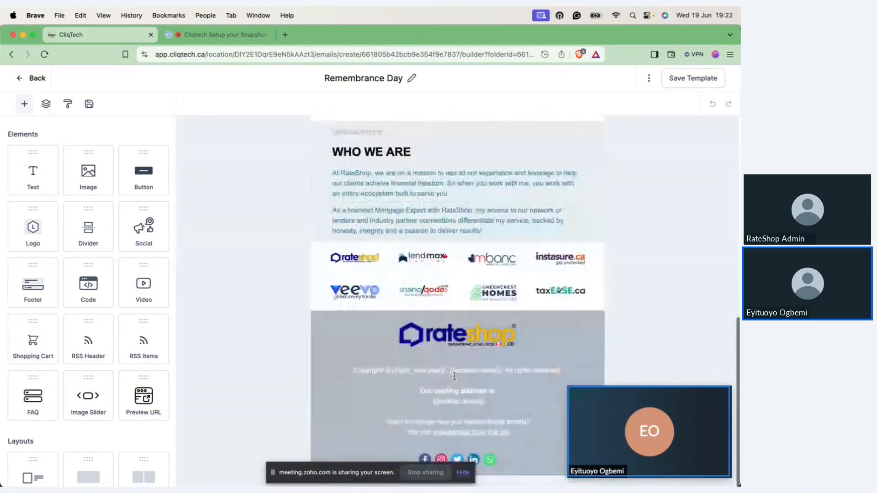
scroll(455, 375, up, 6)
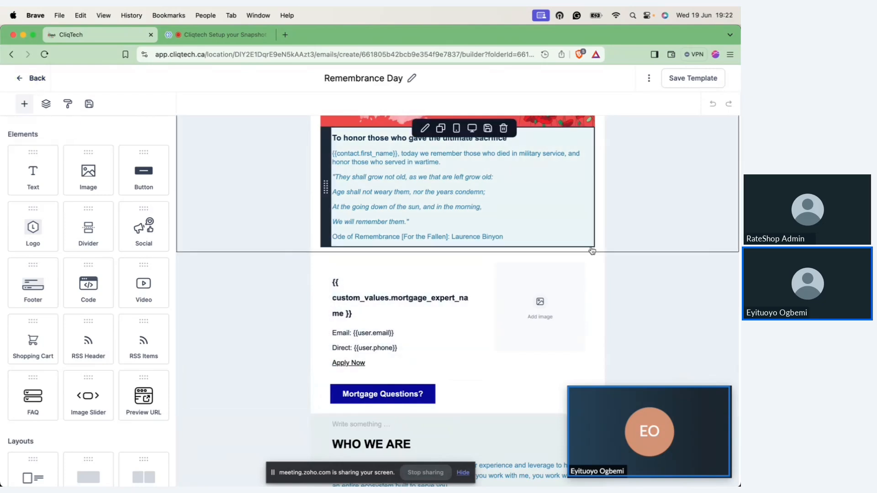
scroll(402, 219, up, 3)
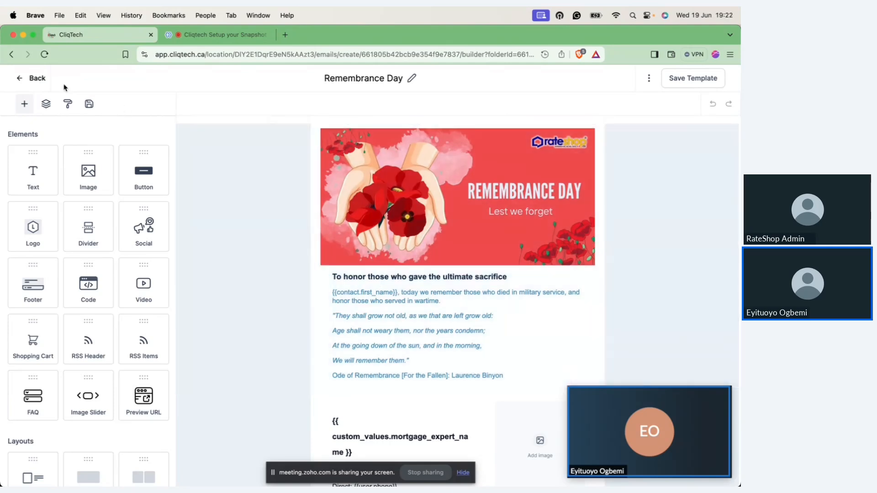
click(22, 80)
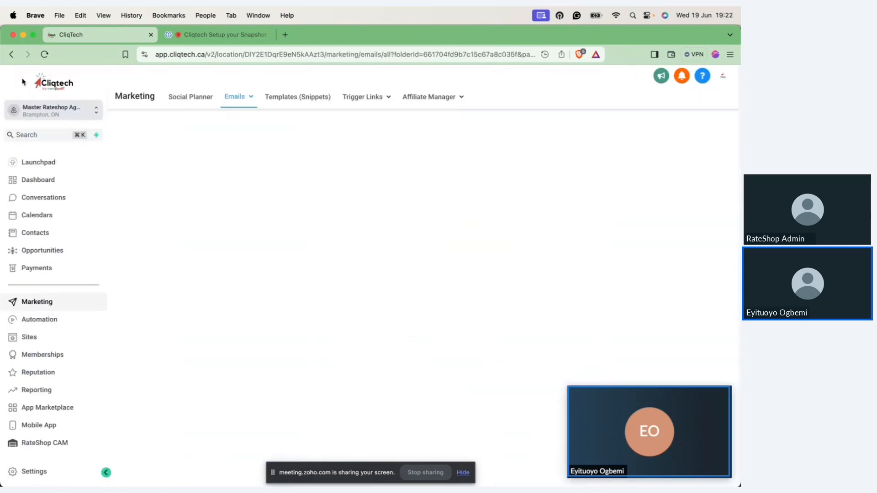
Step: Look through the email campaigns, view the Remembrance Day draft in the builder, and return to the campaign list
click(256, 103)
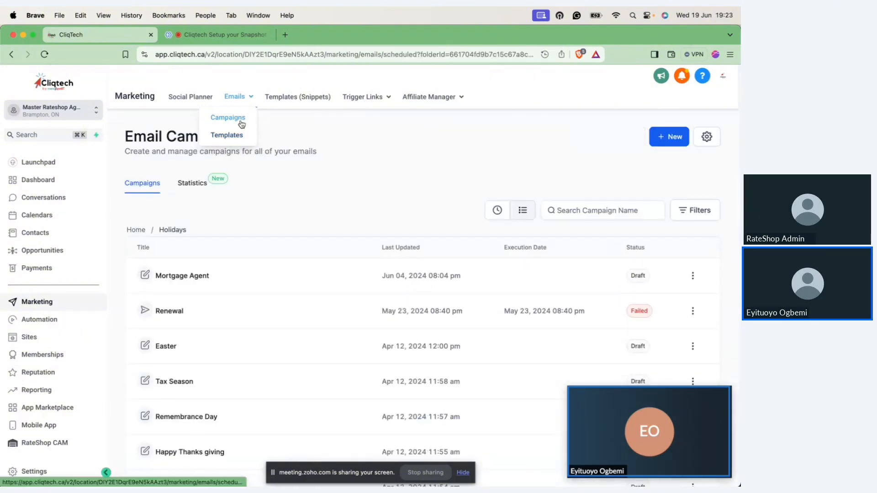
click(231, 122)
scroll(362, 323, down, 1)
scroll(362, 322, down, 3)
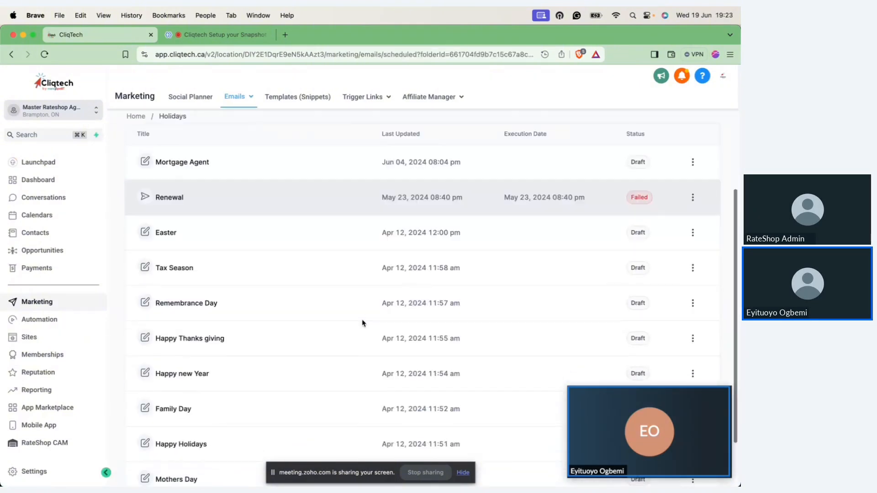
scroll(362, 323, up, 5)
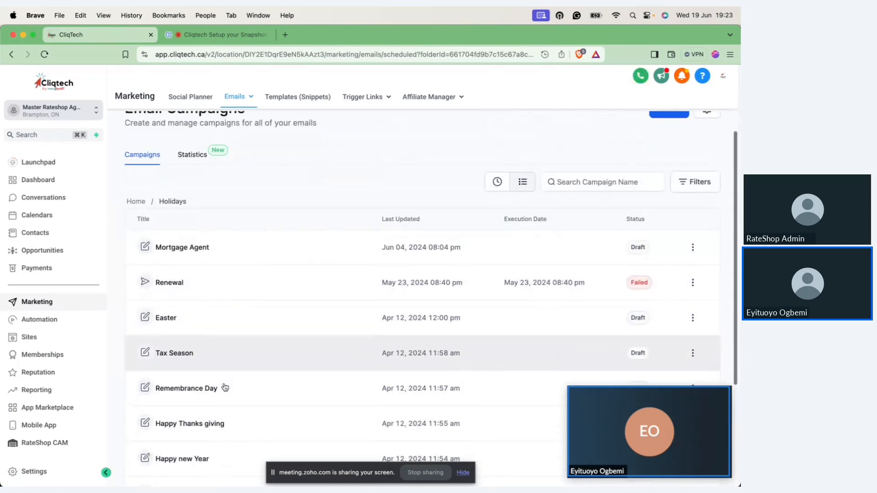
scroll(186, 328, down, 3)
click(186, 329)
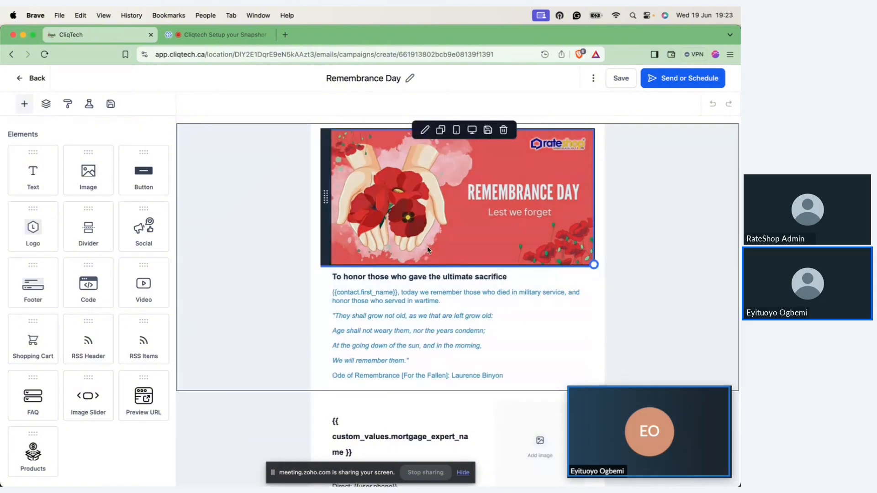
click(30, 79)
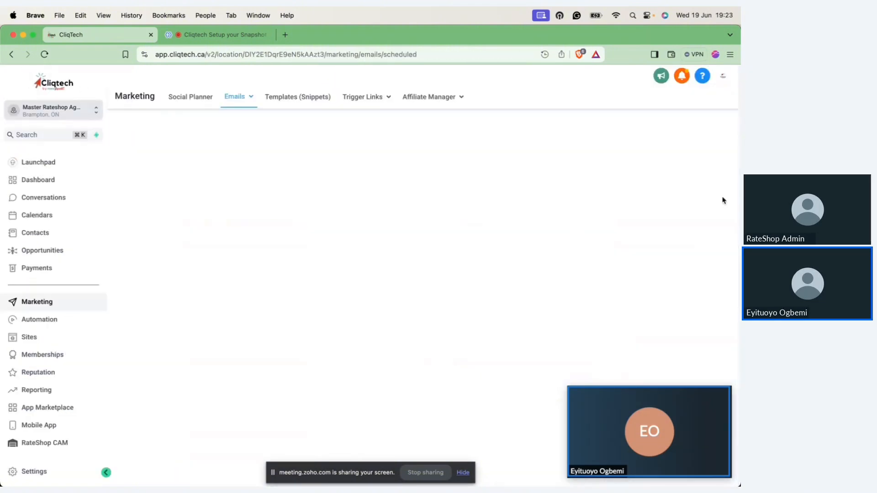
Step: Create a new email campaign from the Remembrance Day template in the Holidays folder
click(672, 138)
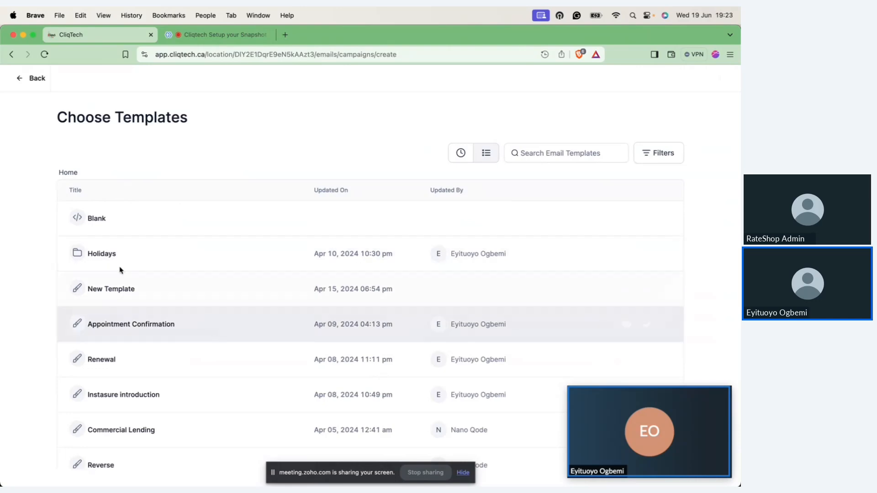
click(109, 254)
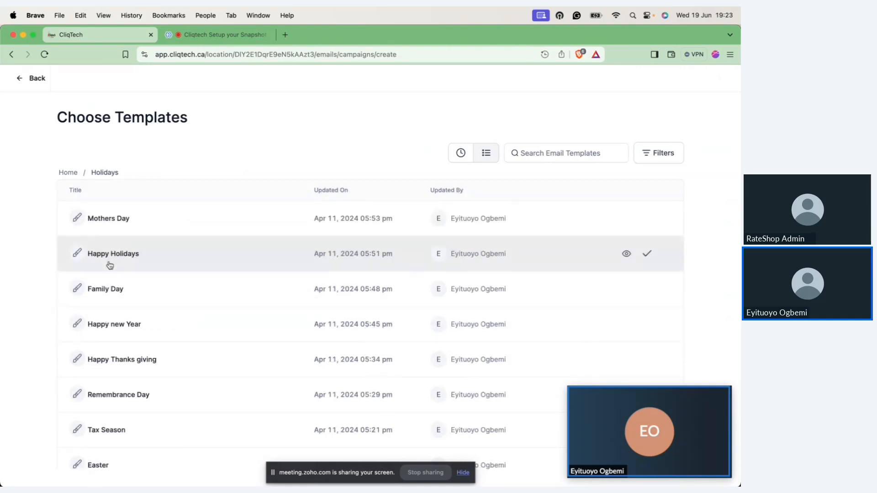
click(141, 397)
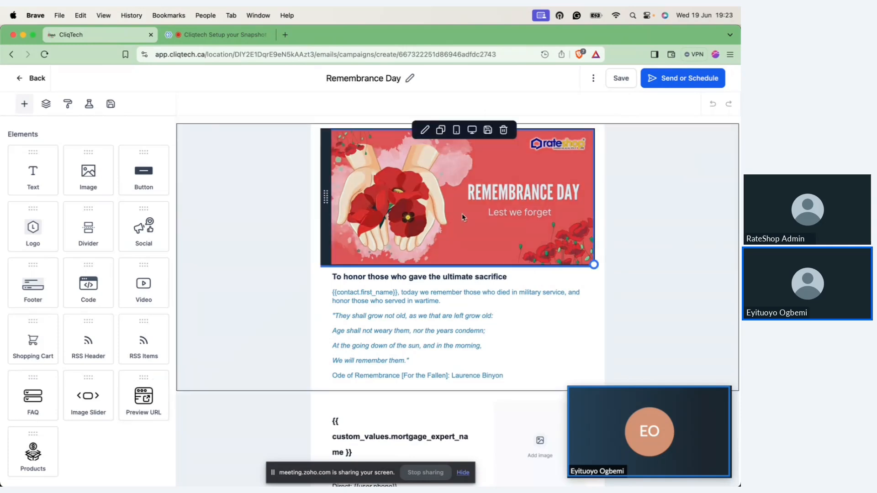
Step: Set the campaign's sending option to Schedule, and enter the sender's email address and the sender name nanoqode
click(681, 85)
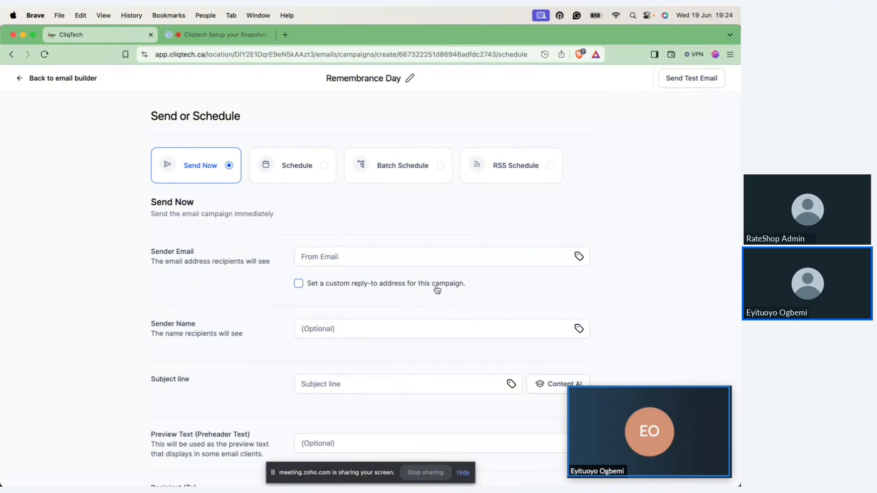
click(286, 169)
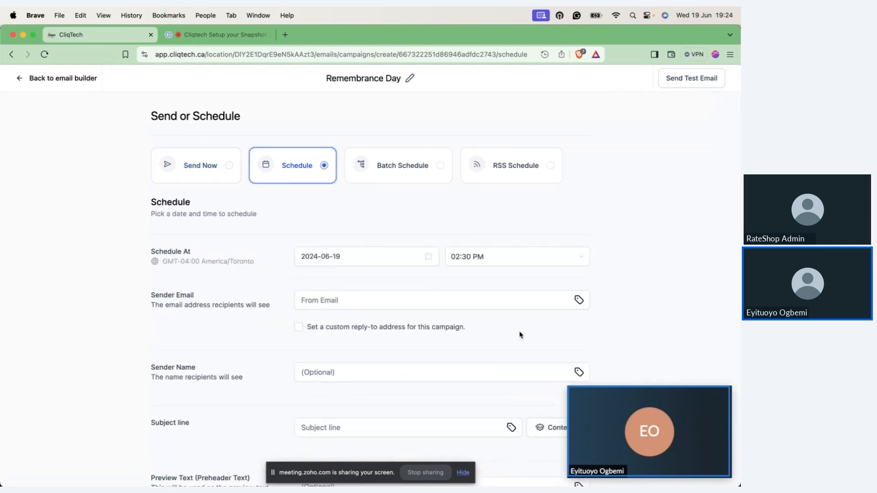
click(323, 309)
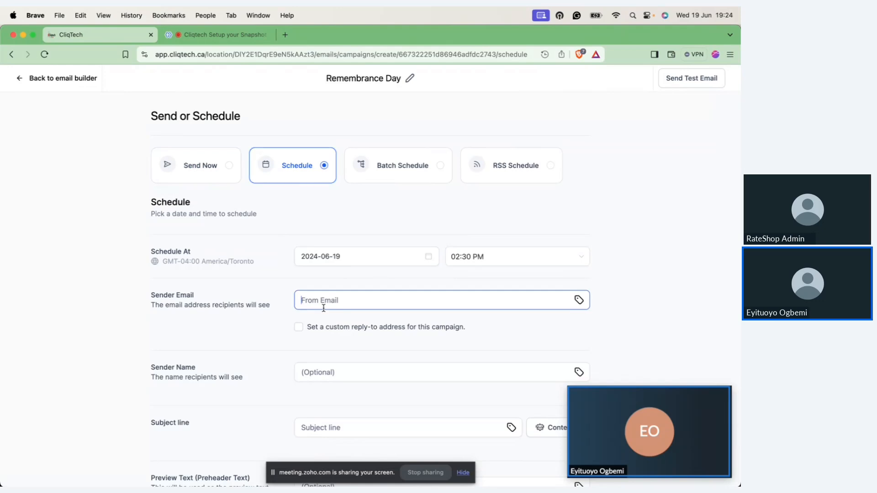
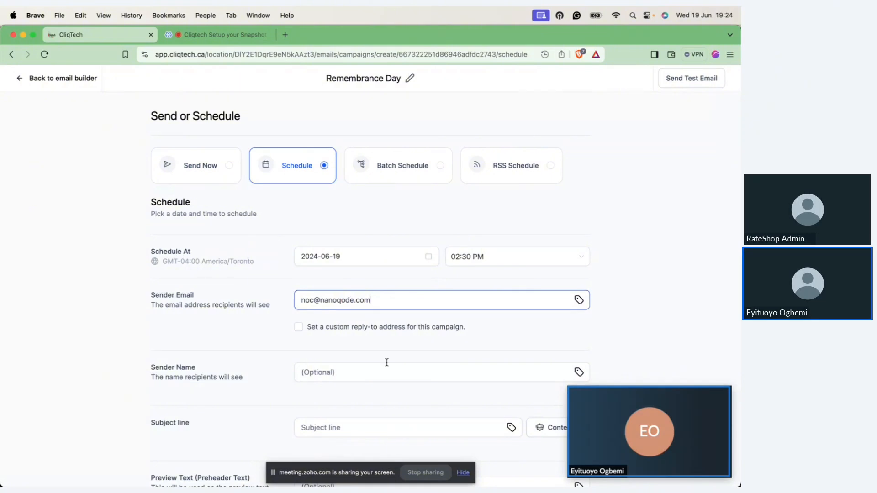
scroll(385, 361, down, 5)
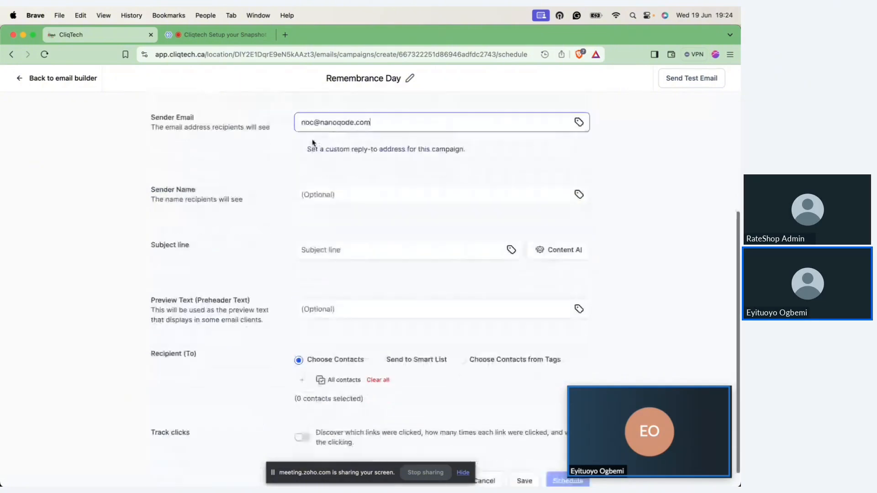
click(335, 196)
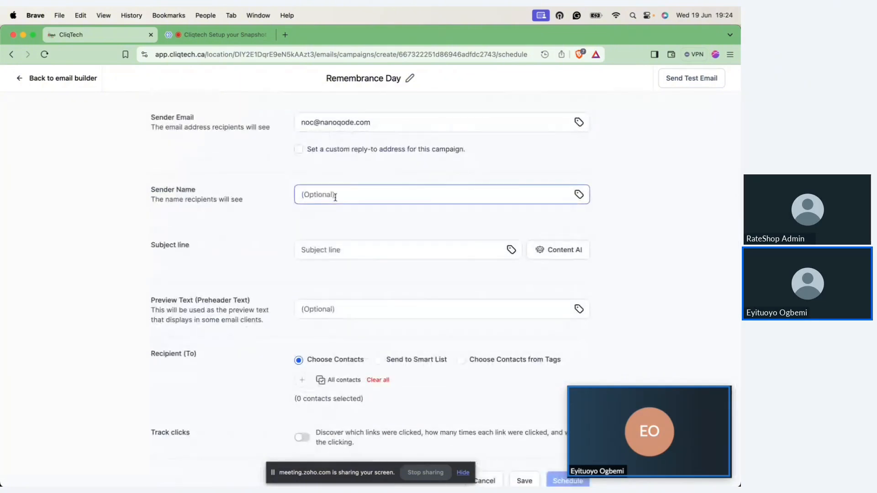
text(nanoqode)
Step: Set the recipients to Choose Contacts from Tags, look through the available tags, and close the list without picking one
scroll(311, 367, down, 1)
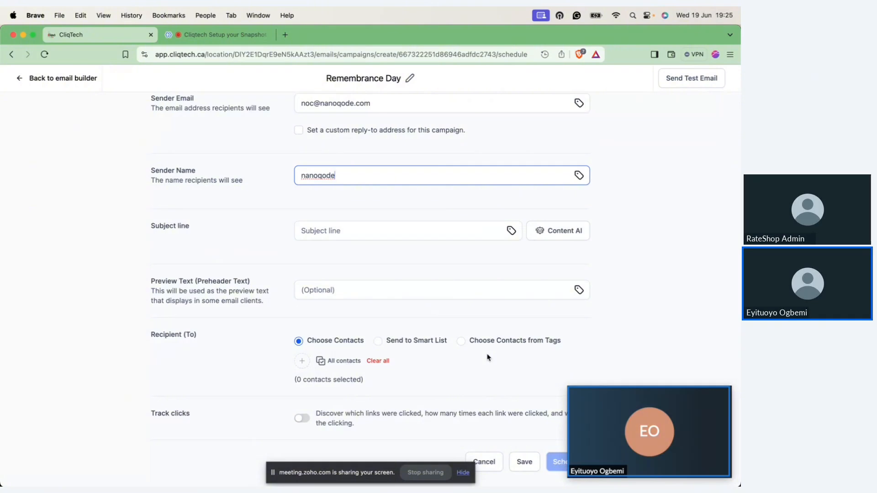
click(461, 341)
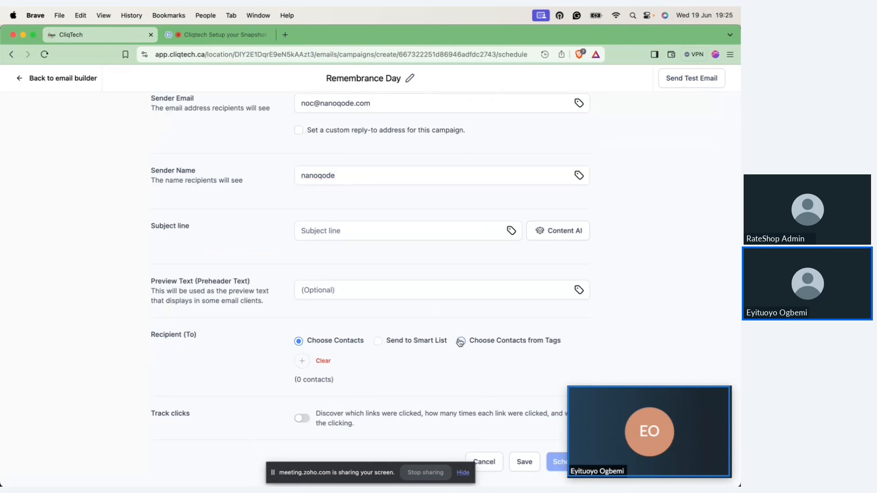
click(301, 362)
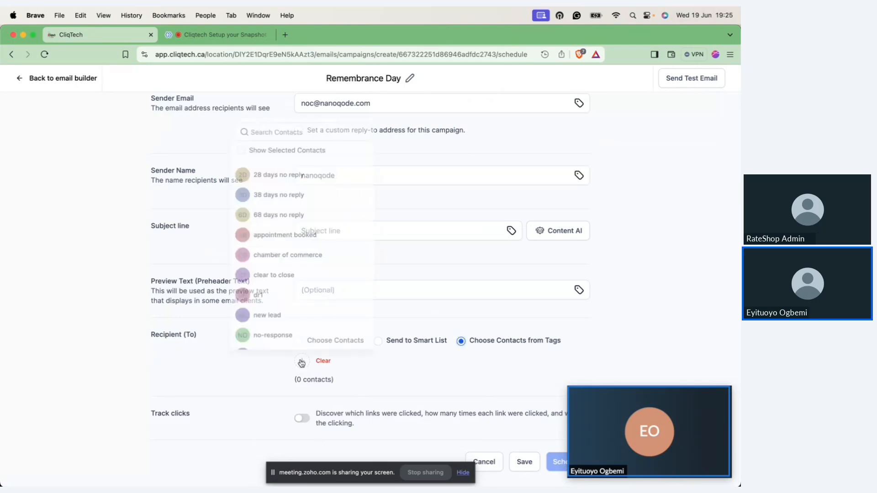
scroll(300, 306, down, 5)
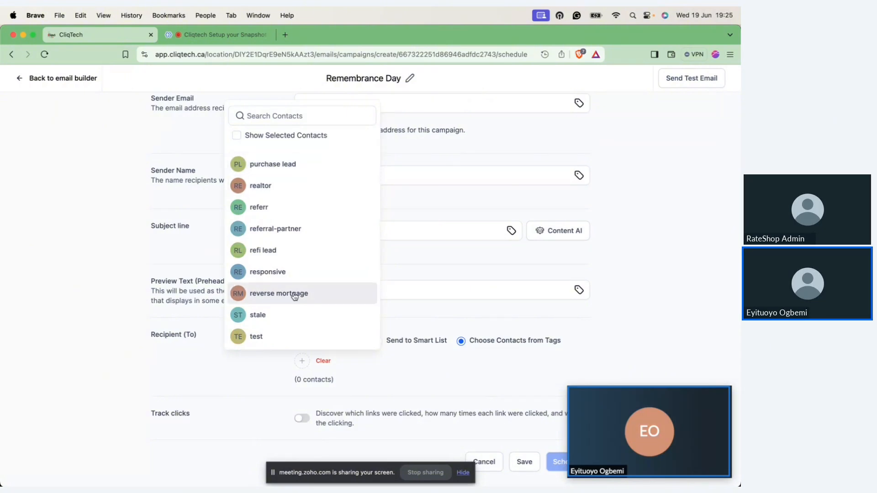
click(424, 380)
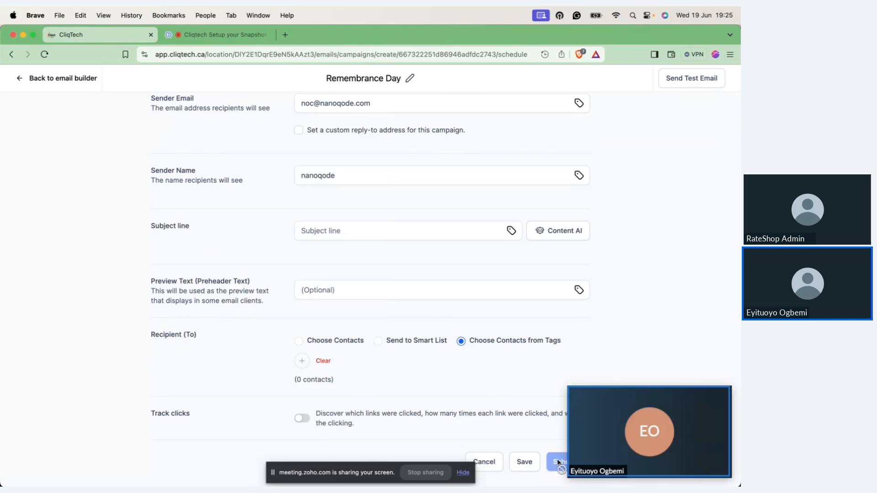
Step: View the Send Test Email form, close it, and leave the Remembrance Day campaign for the campaign list
click(687, 82)
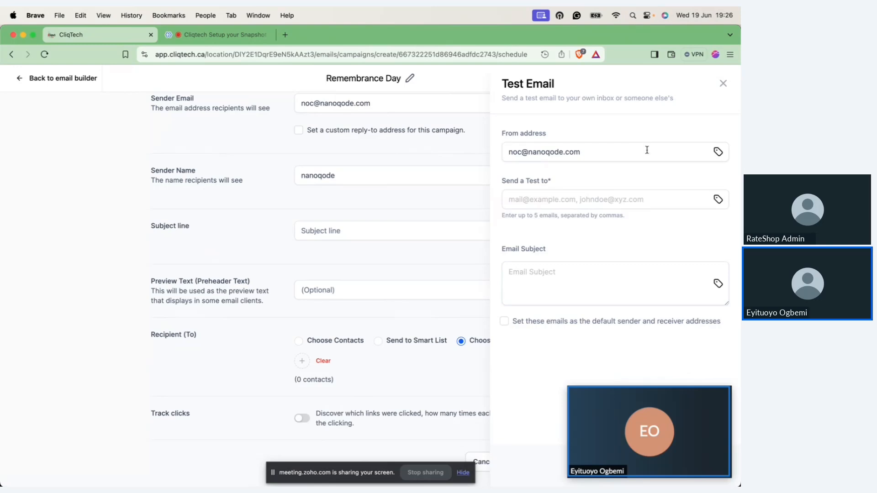
click(724, 84)
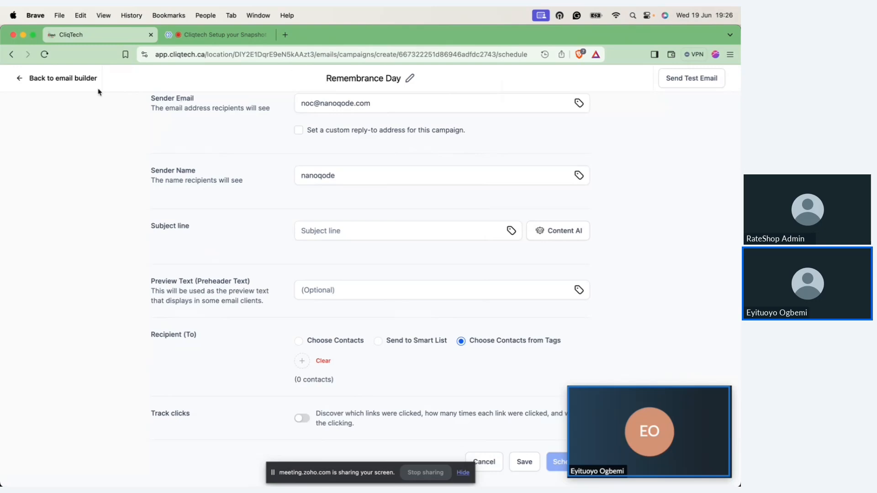
click(35, 84)
click(35, 81)
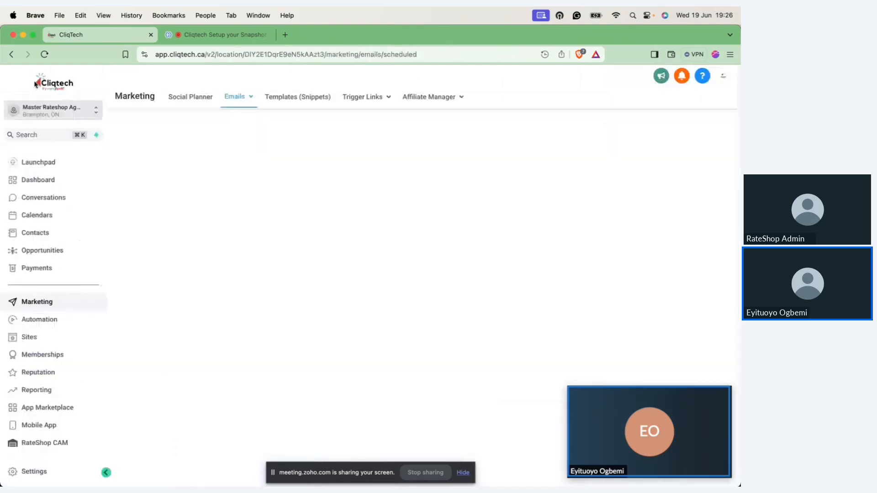
Step: Check the remaining topics on the Basic Setup slide, and open the Funnels list in Sites
key(ctrl+Right)
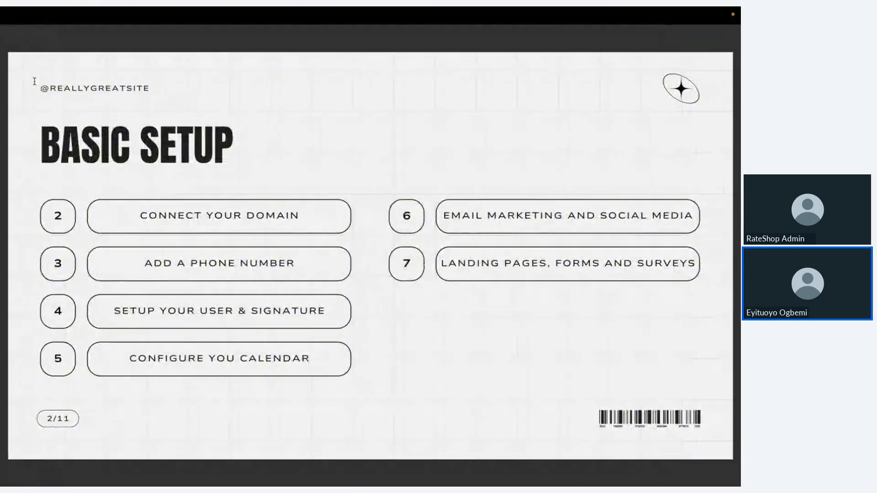
key(ctrl+Left)
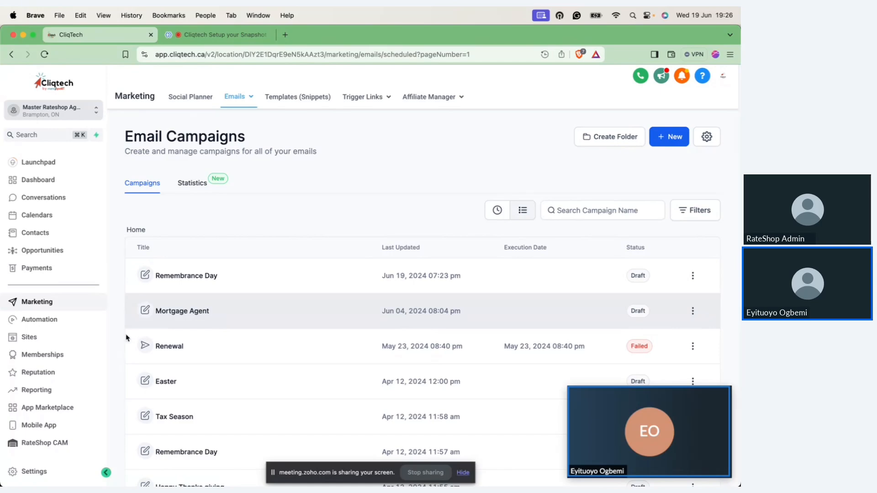
click(33, 344)
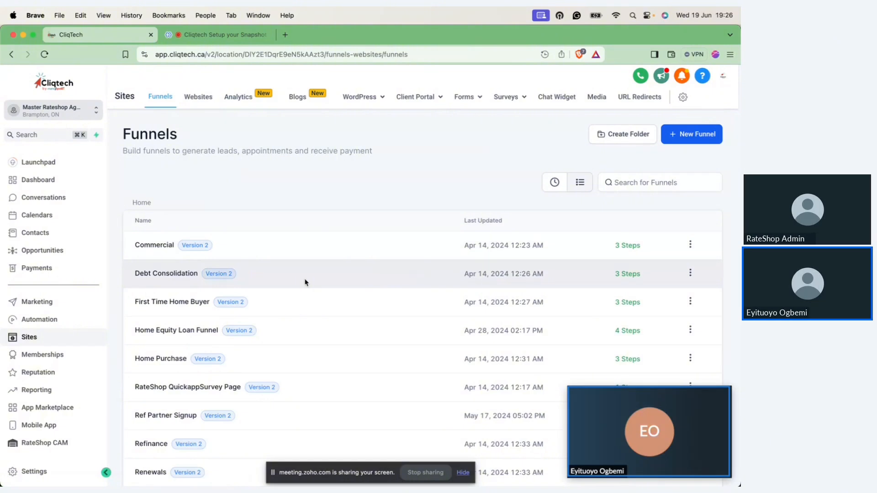
Step: Open the RateShop QuickappSurvey Page funnel and its insurance coverage step in the page editor
scroll(305, 281, down, 3)
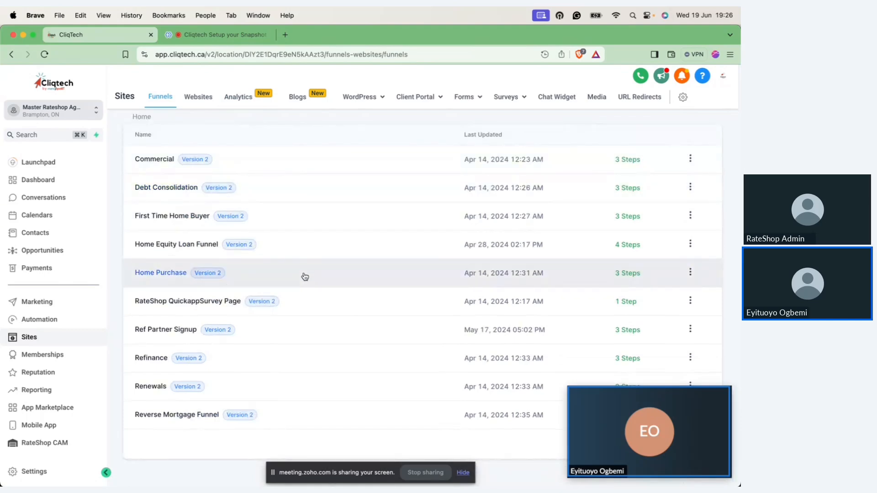
click(206, 305)
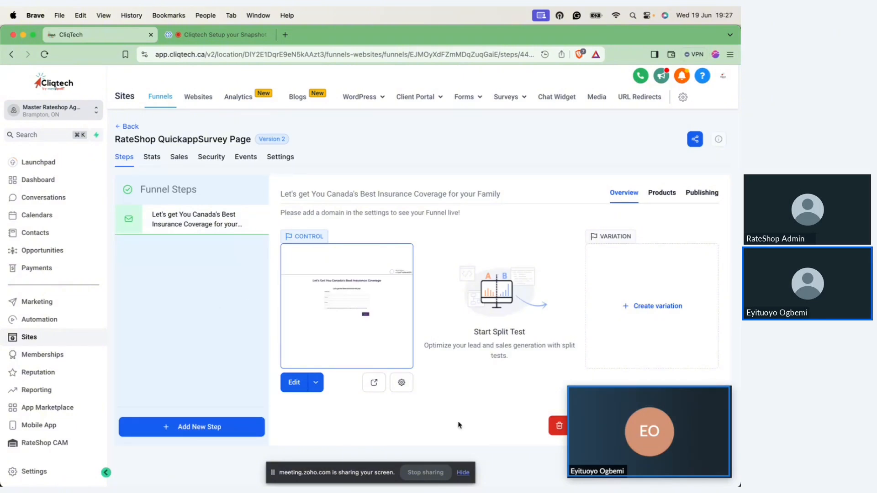
click(294, 382)
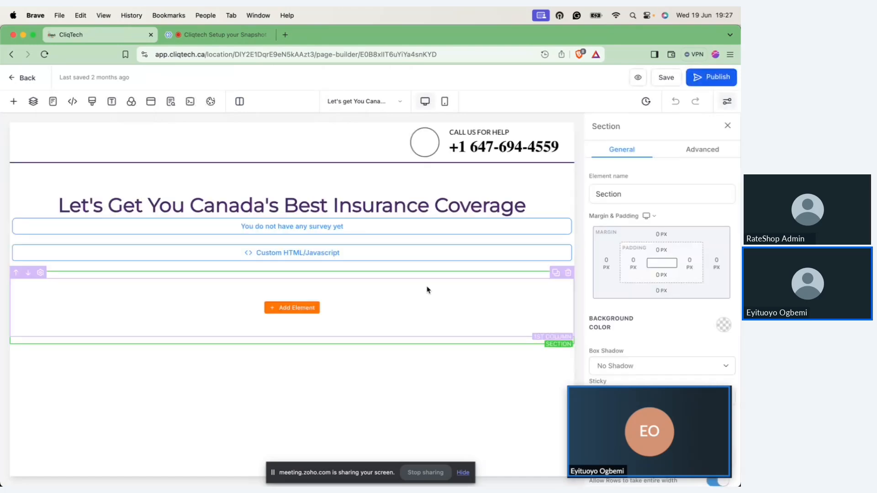
Step: Replace the word "Insurance" with "Mortgage" in the page headline, and look through the headline's settings
click(422, 213)
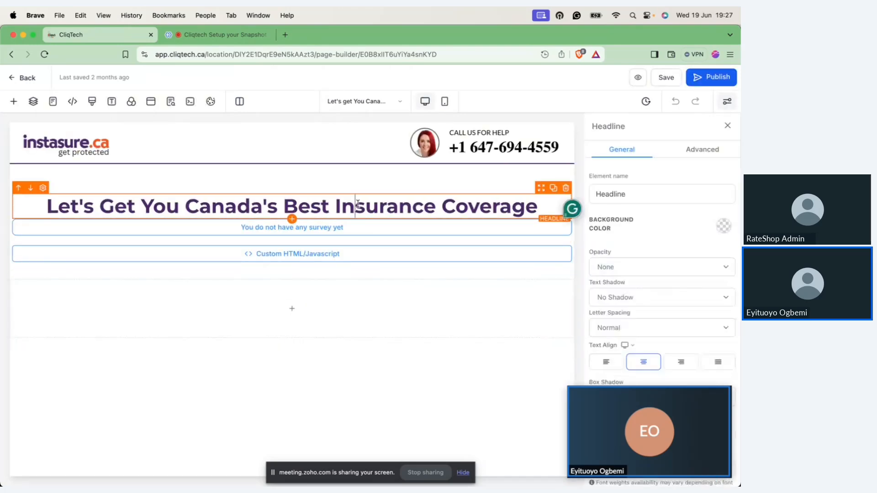
drag(436, 208, 337, 207)
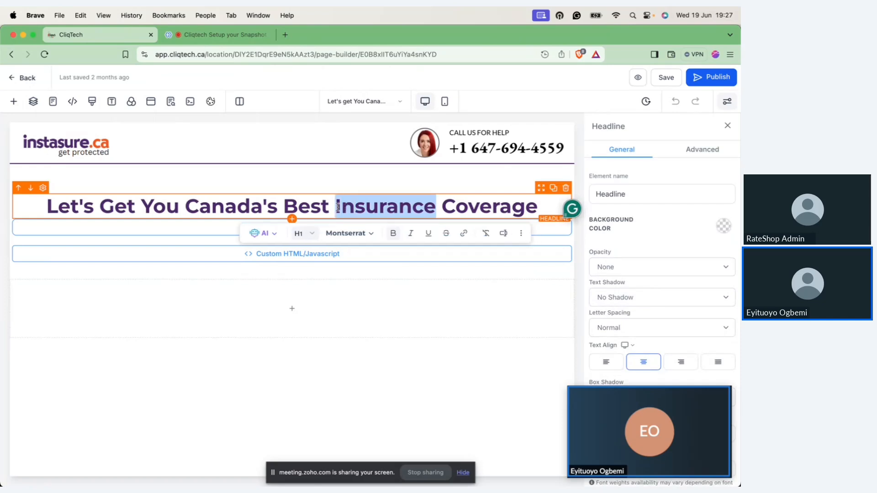
text(Mortgage)
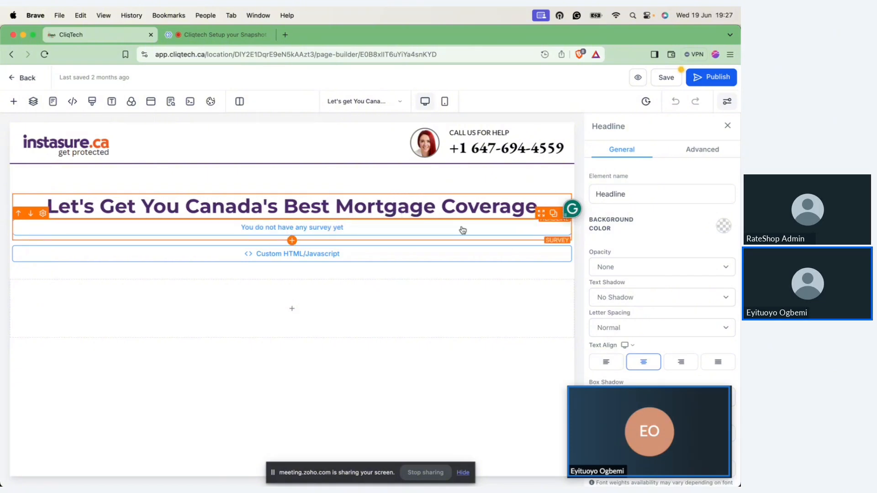
scroll(647, 269, down, 1)
scroll(647, 269, down, 5)
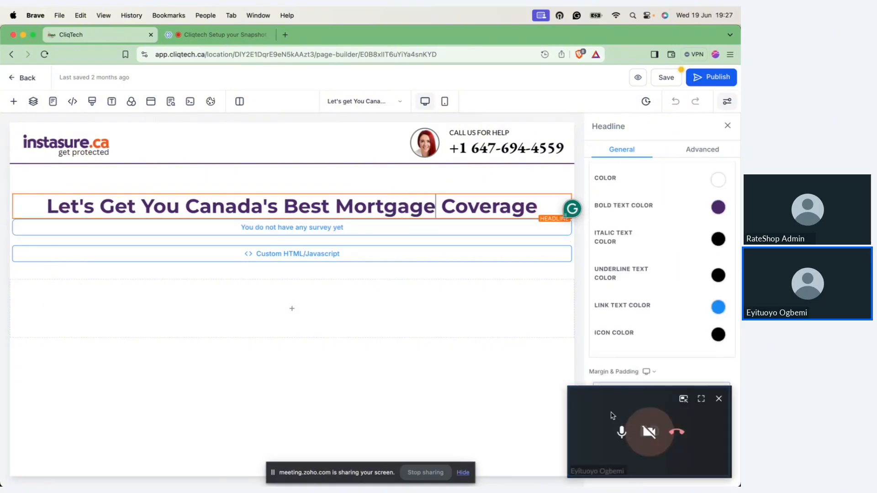
Step: Assign the survey "rs leadgen apply- all mortgage requests" to the Survey element, keep its redirect action from the survey builder, and save the page
drag(612, 415, 321, 347)
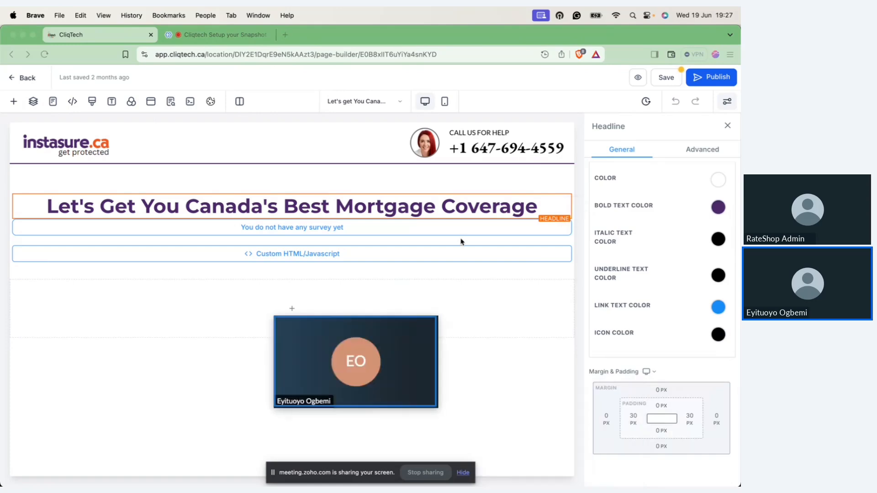
click(332, 227)
click(651, 408)
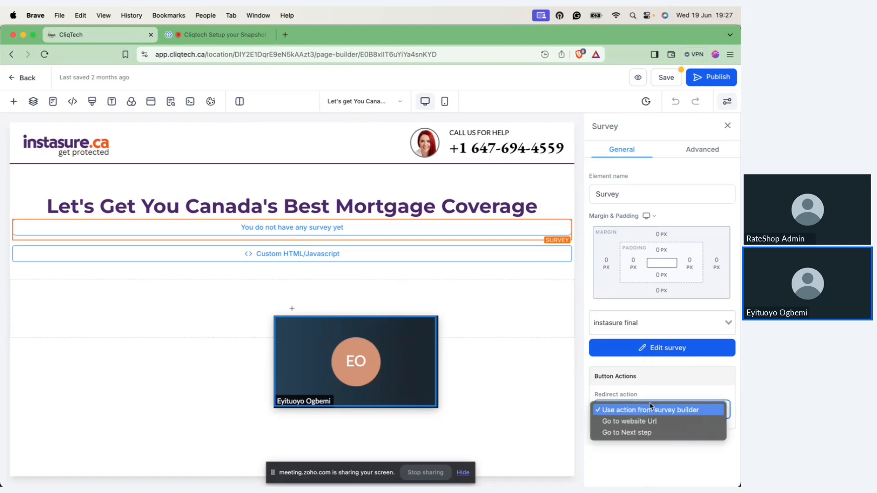
click(637, 377)
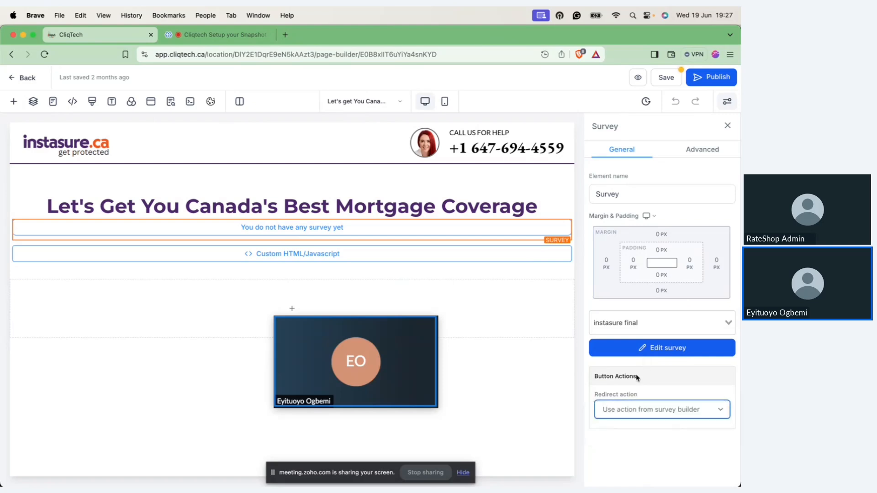
click(308, 234)
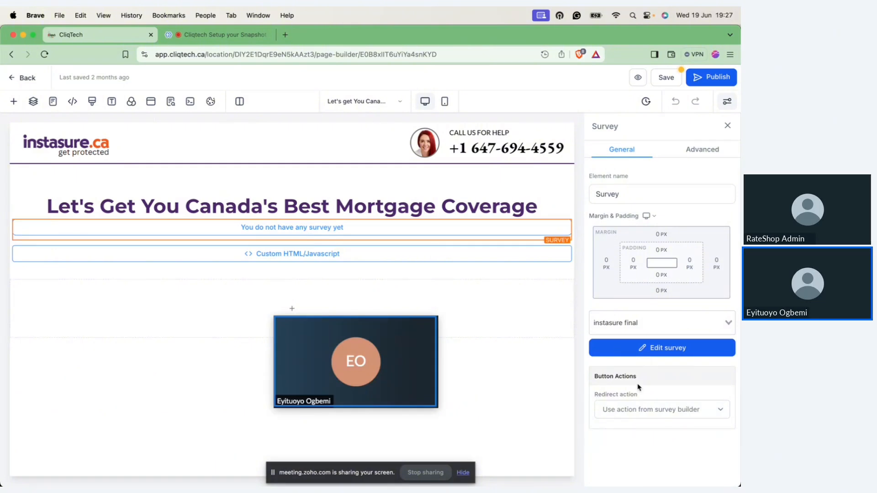
click(661, 413)
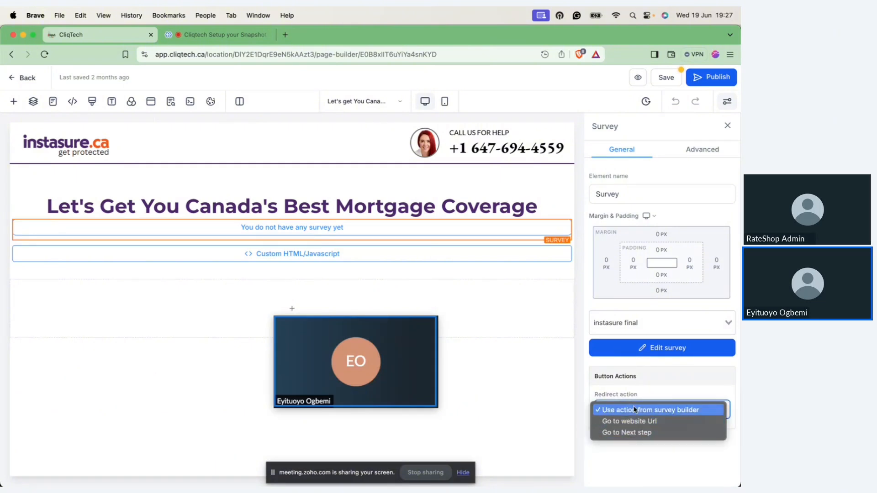
click(643, 410)
click(628, 325)
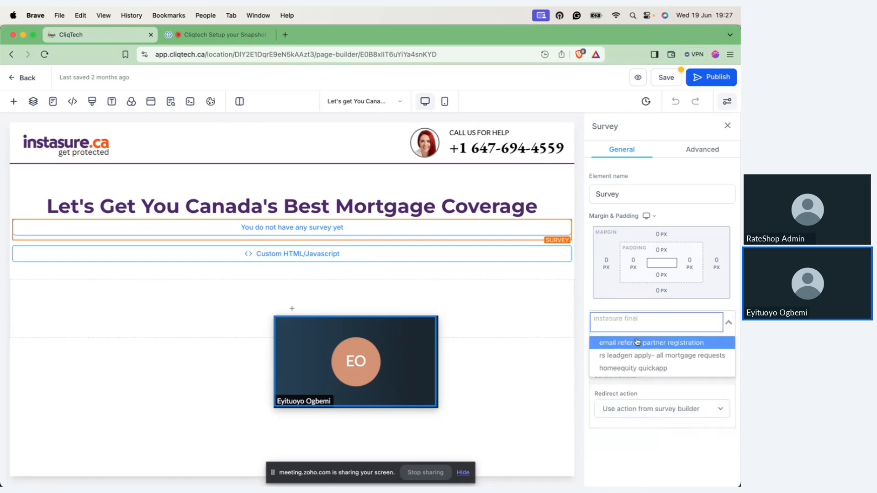
click(648, 355)
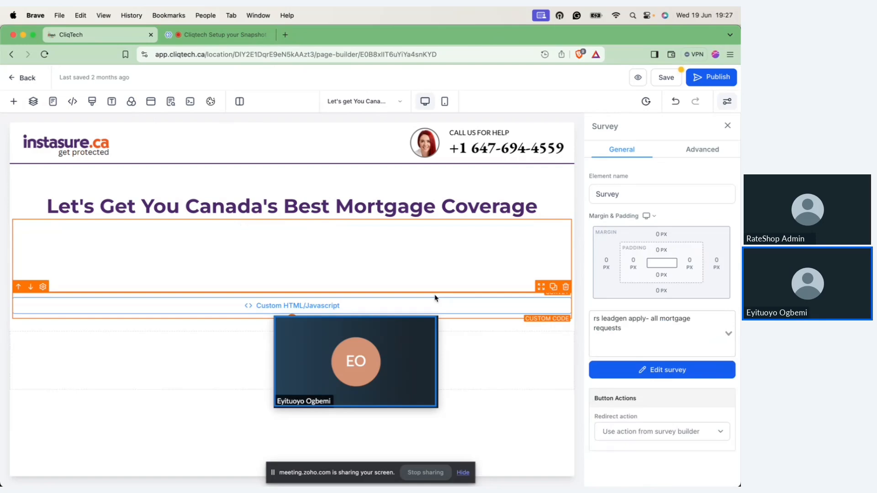
click(667, 78)
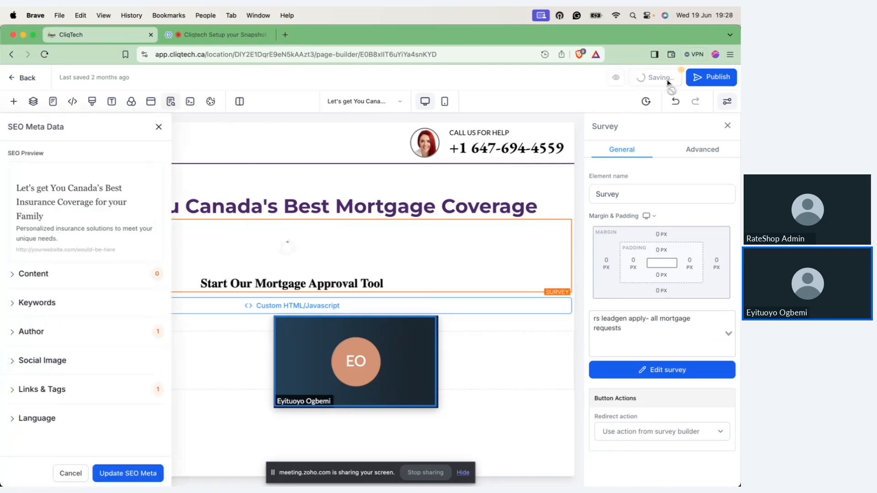
click(160, 130)
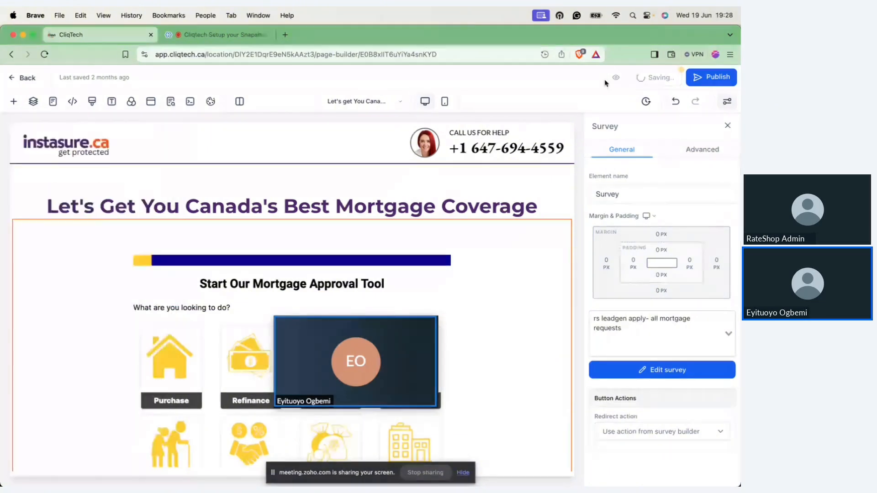
Step: Preview the page, look over the embedded mortgage survey, and try its Renewal option
click(636, 81)
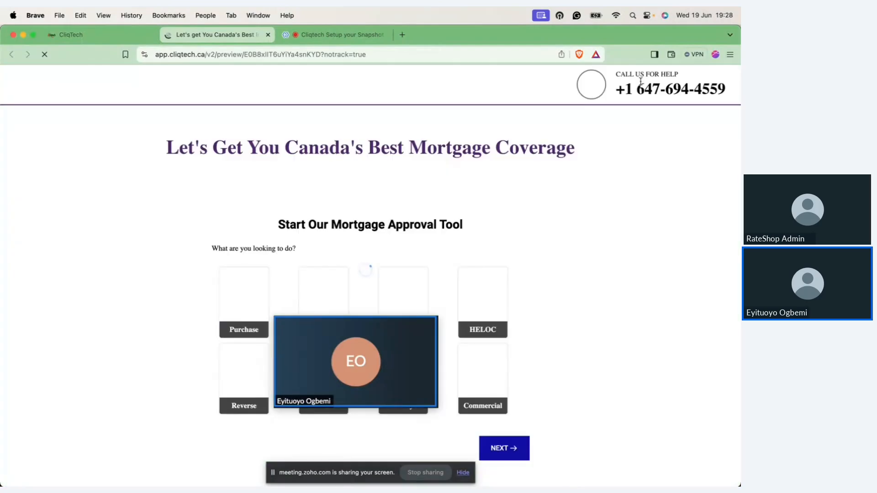
scroll(593, 218, down, 2)
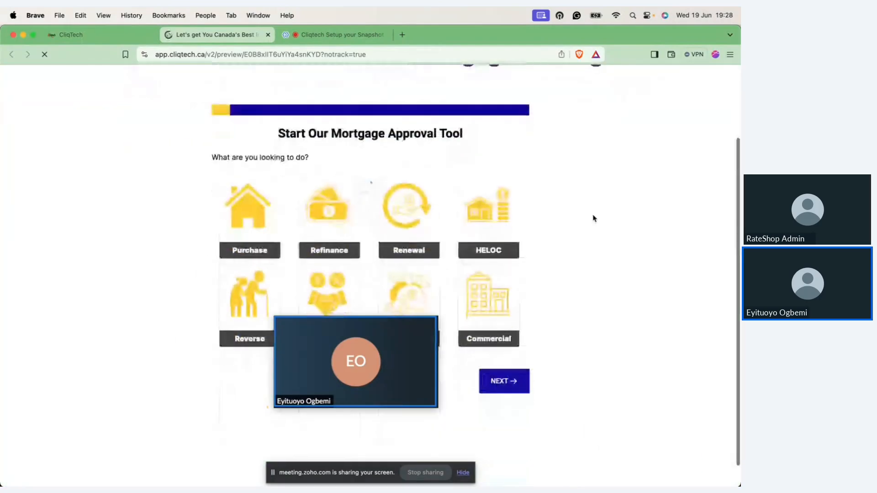
scroll(593, 218, down, 1)
scroll(592, 219, up, 3)
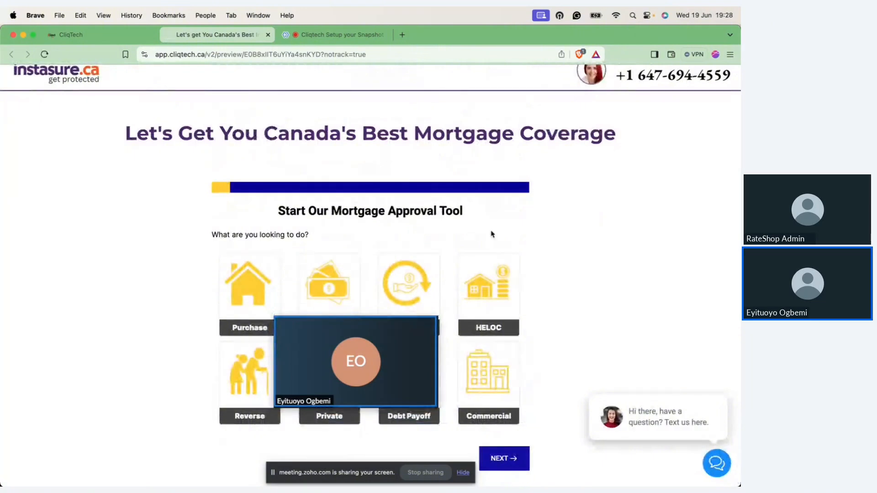
click(424, 277)
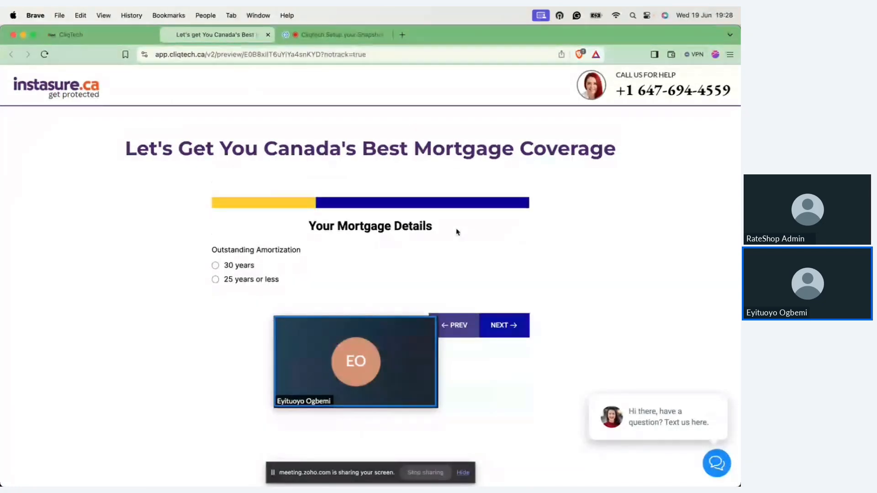
Step: Back in the page editor, replace the header's instasure.ca logo with the RateSHop-logo-New-2 image from the rateshop logos media folder
click(98, 40)
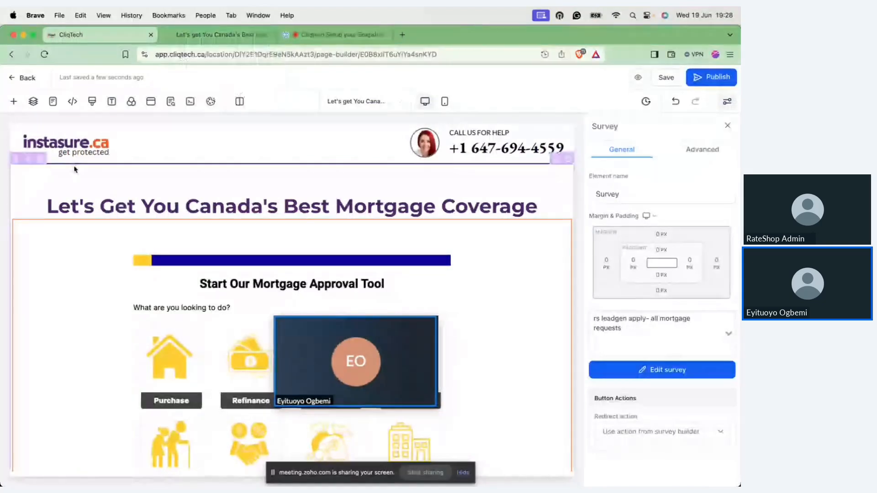
click(73, 147)
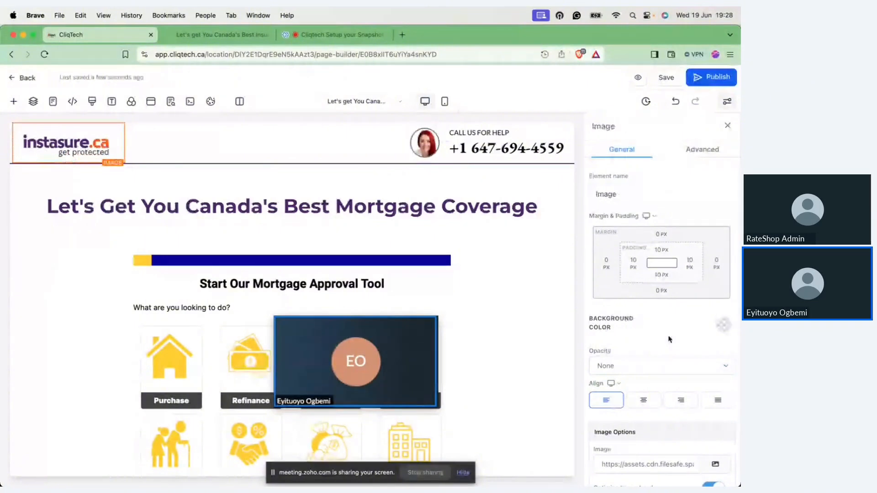
scroll(669, 339, down, 4)
click(715, 269)
click(700, 292)
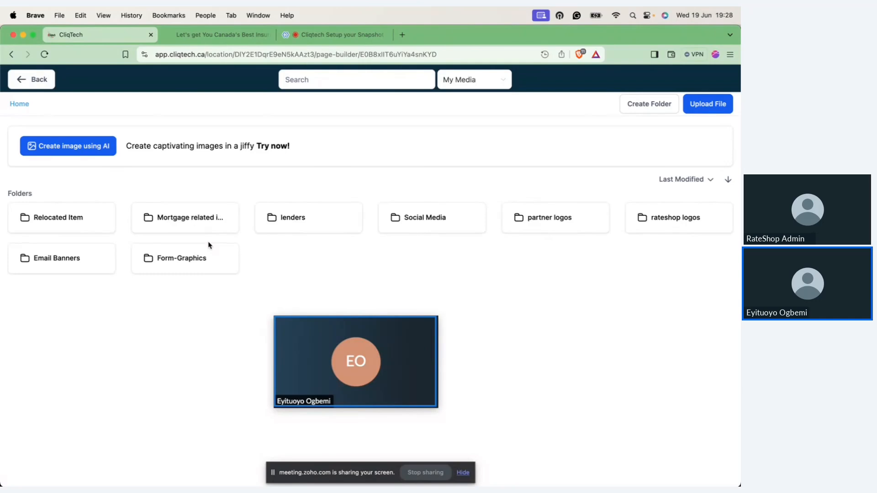
click(681, 218)
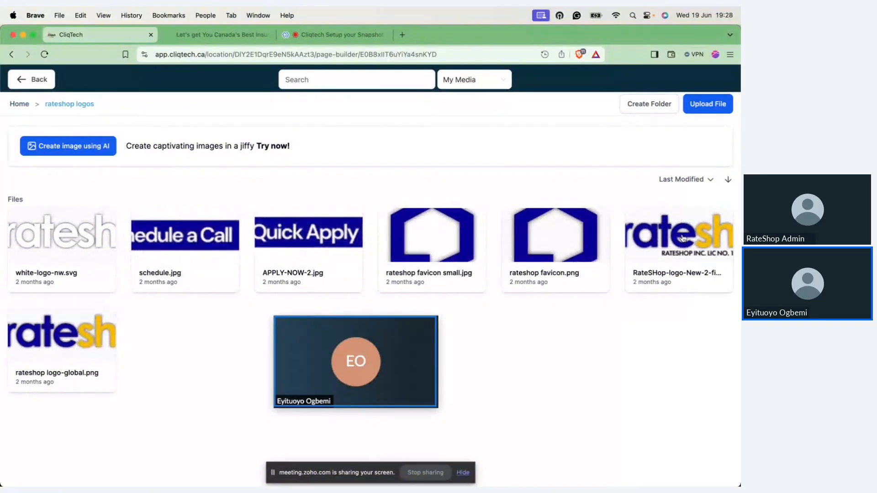
click(682, 238)
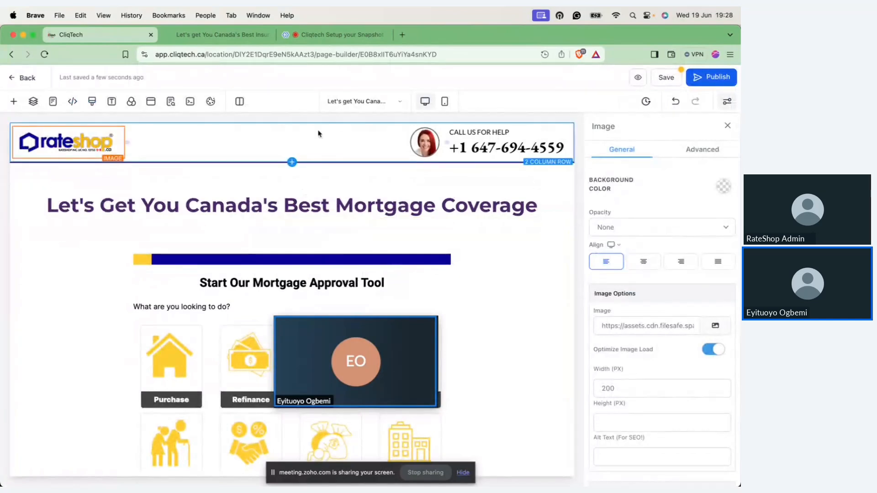
Step: View the media library for the header's portrait image, and return to the page without choosing a replacement
click(424, 143)
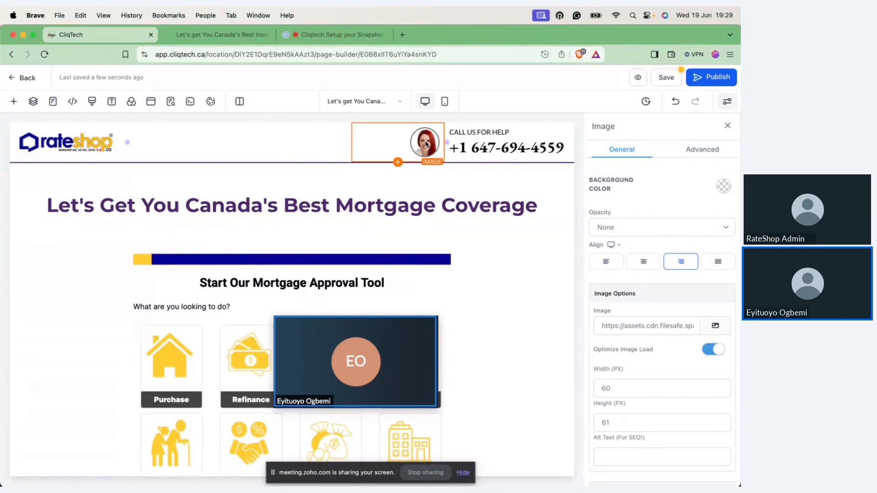
double_click(425, 143)
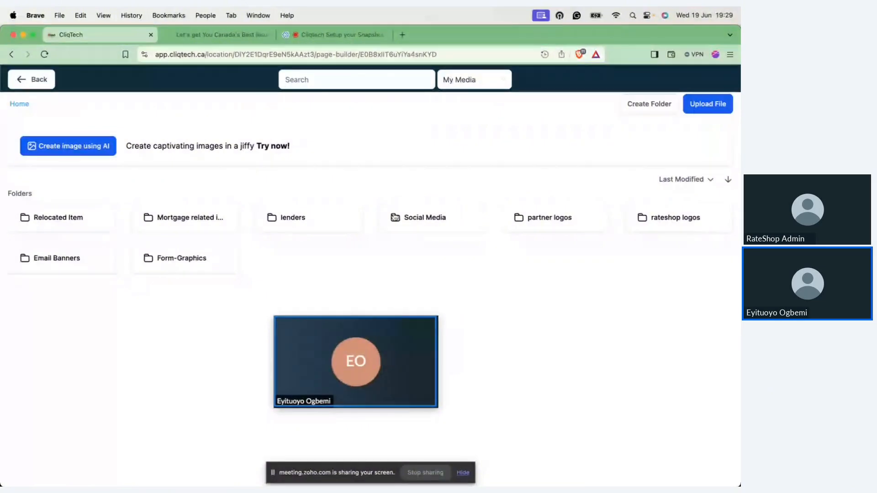
click(32, 77)
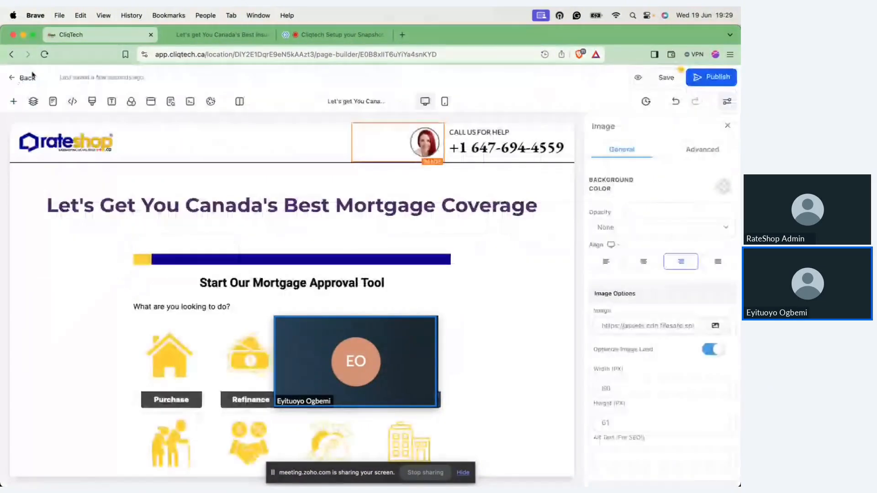
Step: Save and publish the landing page, and return to the funnel's steps overview
click(667, 78)
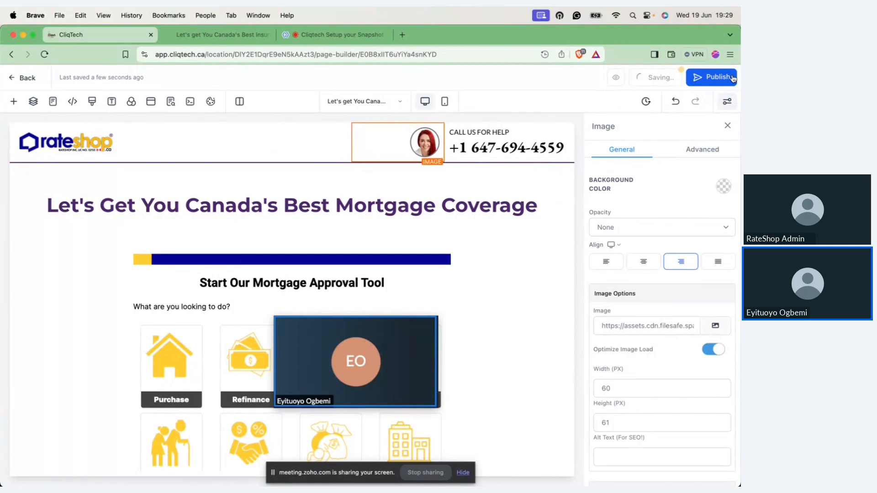
click(732, 78)
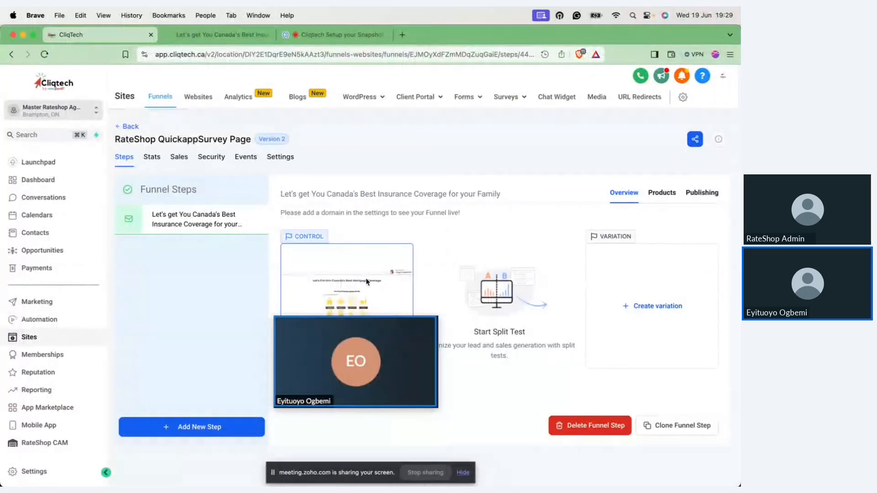
click(413, 361)
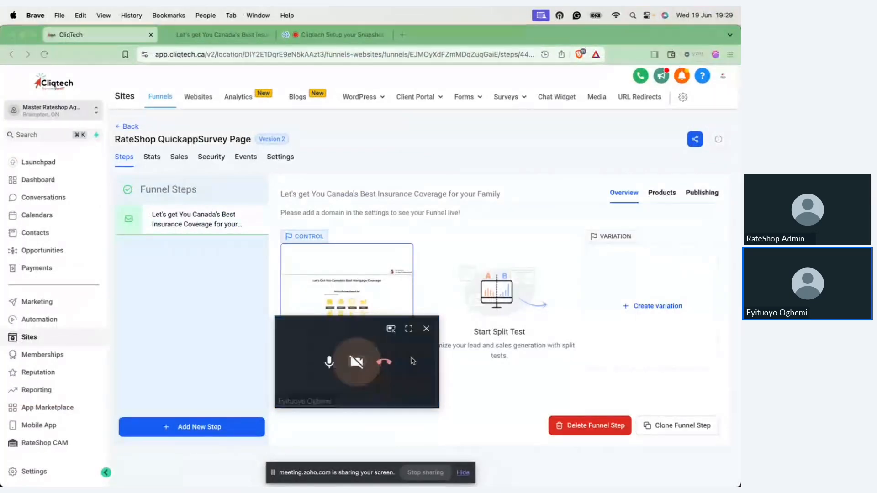
drag(413, 361, 639, 407)
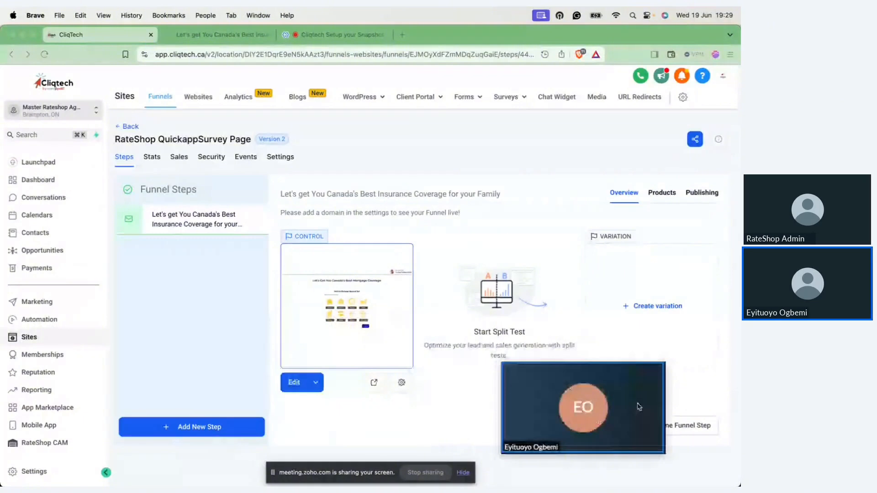
drag(639, 407, 714, 440)
Step: Open Form 1 from the Sites forms list in the form builder
click(468, 97)
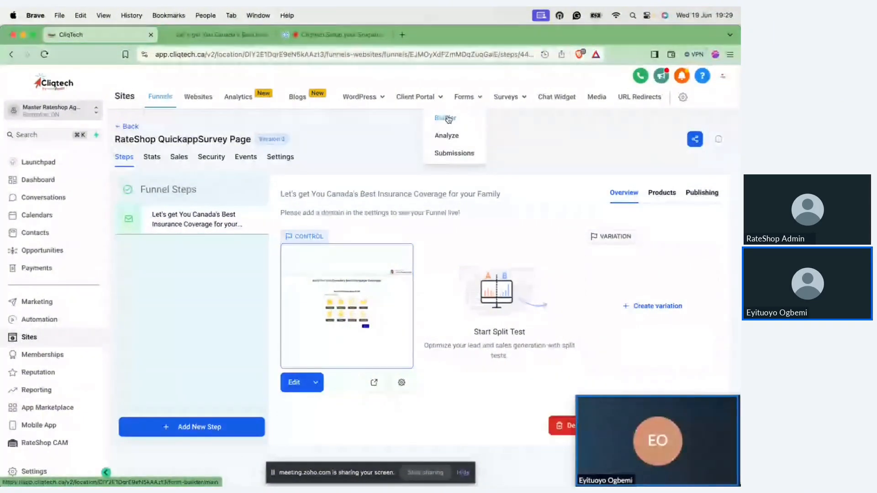
click(445, 118)
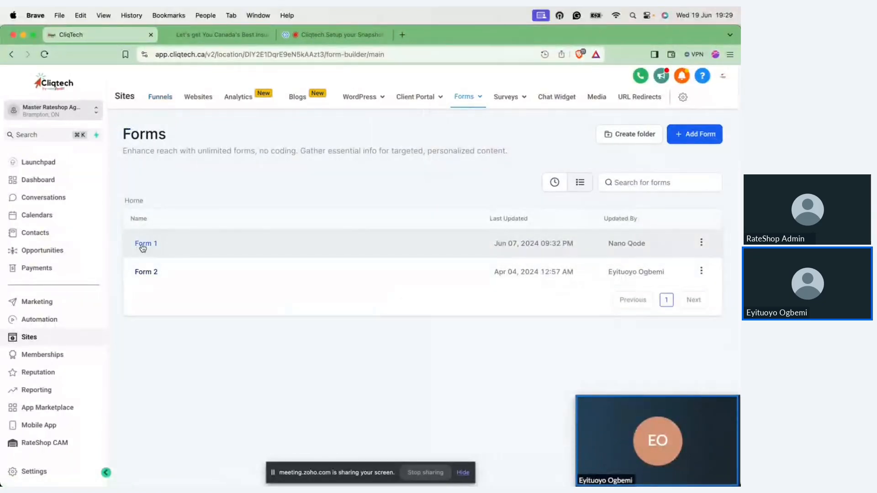
click(142, 244)
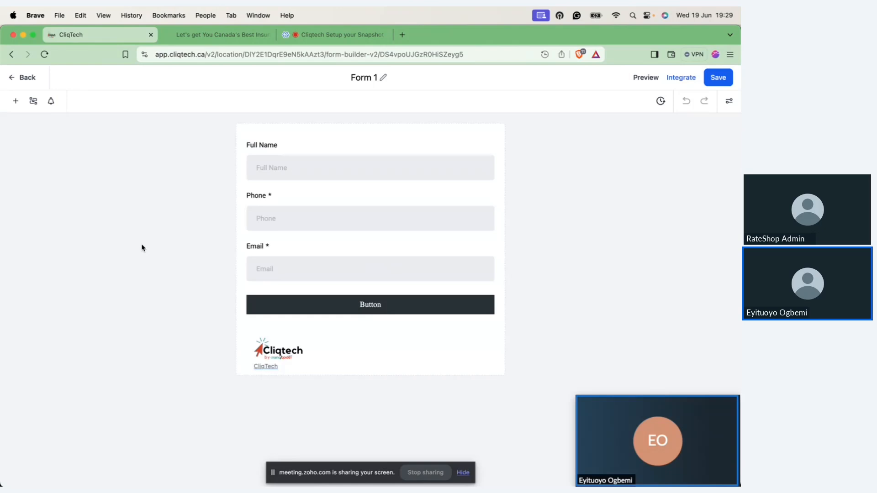
Step: Add Address, City and State fields to Form 1, in that order, between the Email field and the submit button
click(16, 102)
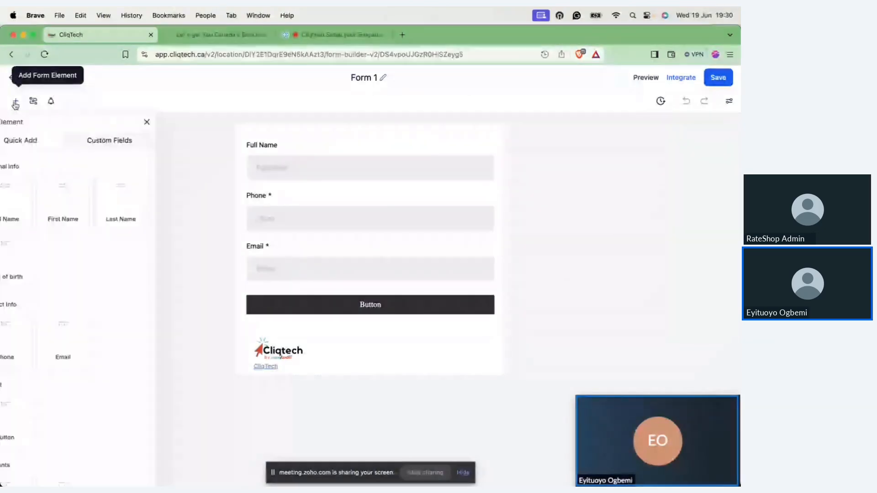
scroll(122, 260, down, 3)
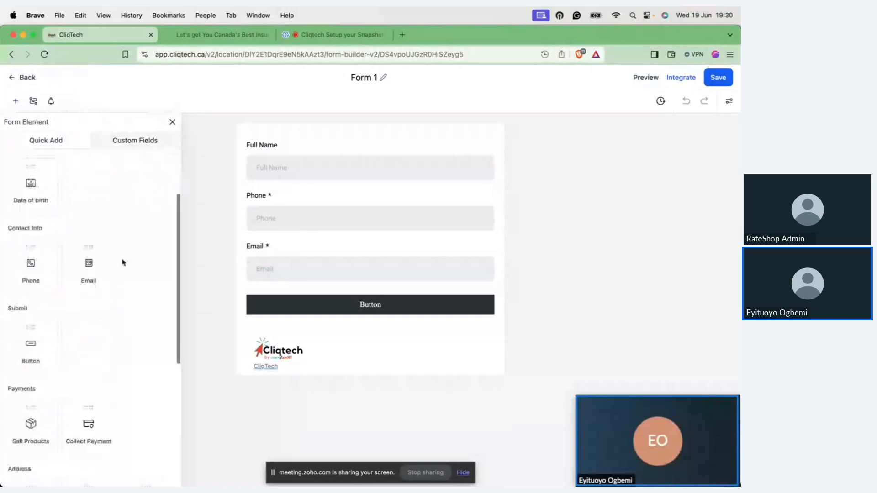
scroll(123, 262, down, 4)
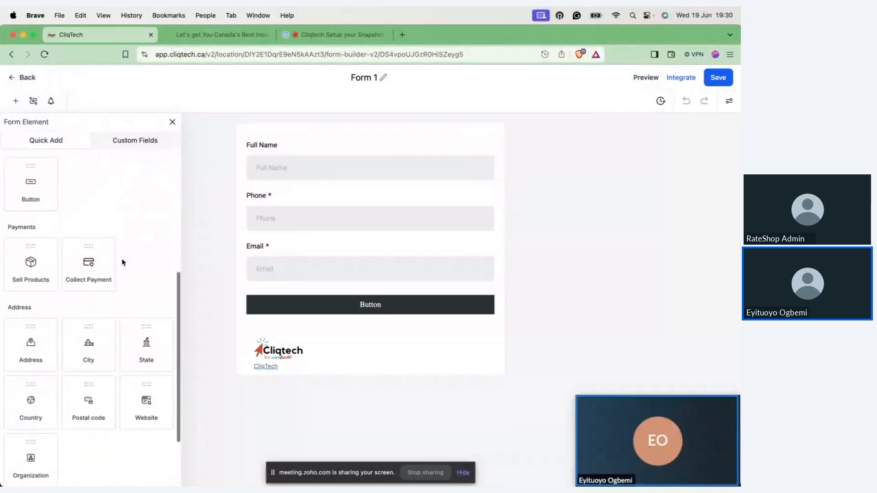
scroll(121, 262, down, 2)
drag(28, 246, 310, 302)
drag(85, 255, 258, 345)
drag(146, 254, 320, 429)
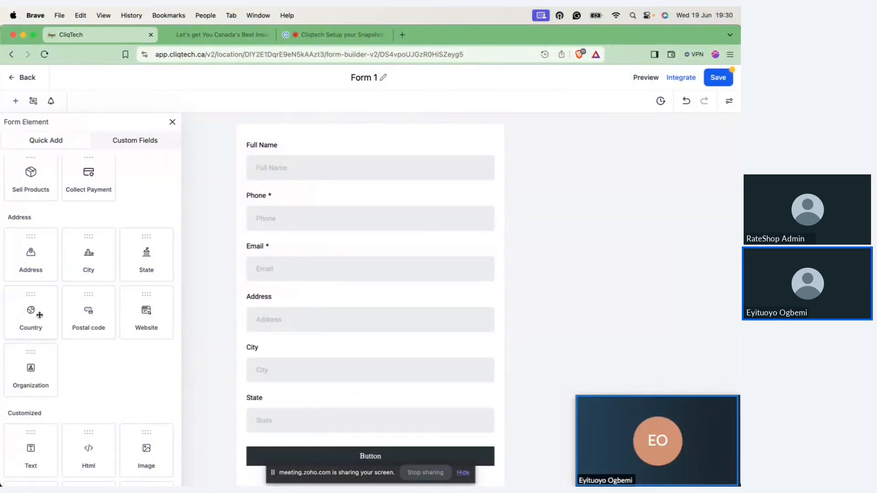
Step: Add a Country field directly below State, and a Website field beneath it, above the submit button
drag(39, 315, 360, 434)
scroll(360, 435, down, 2)
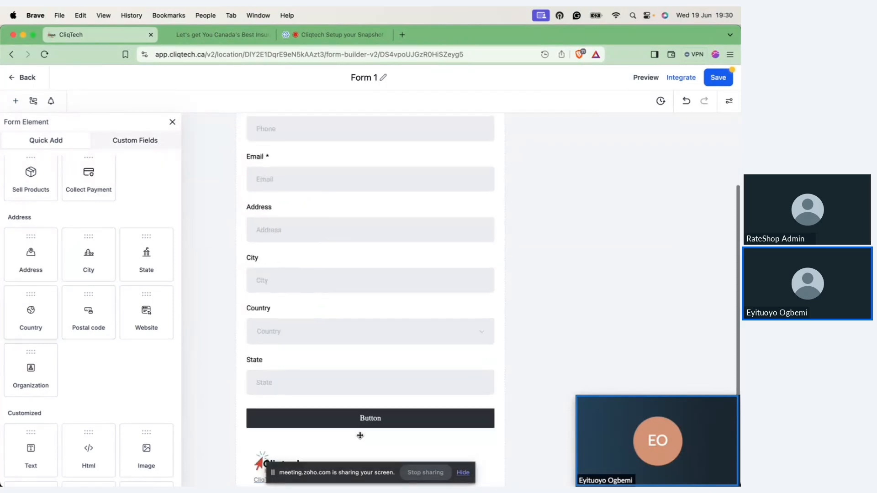
scroll(360, 435, down, 1)
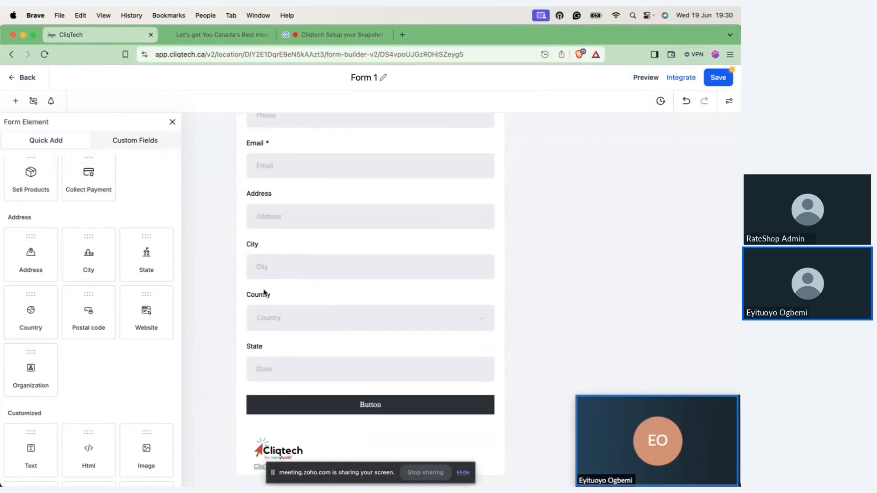
drag(264, 293, 272, 356)
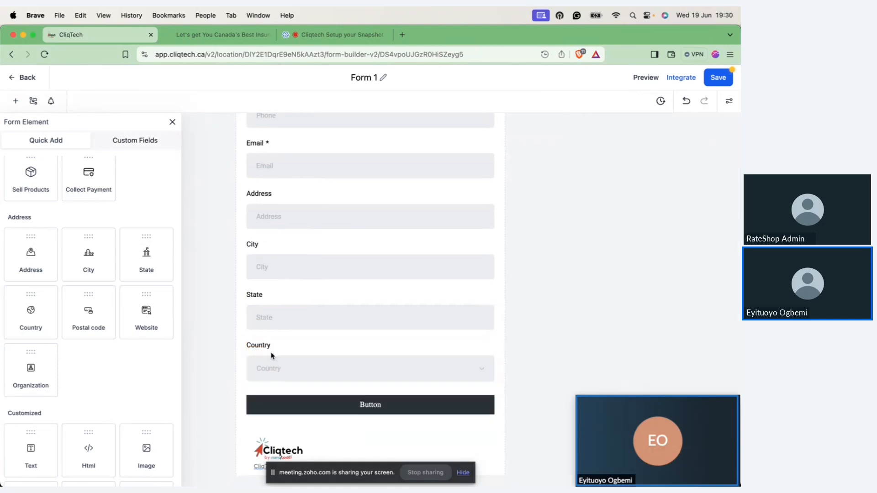
scroll(153, 382, down, 2)
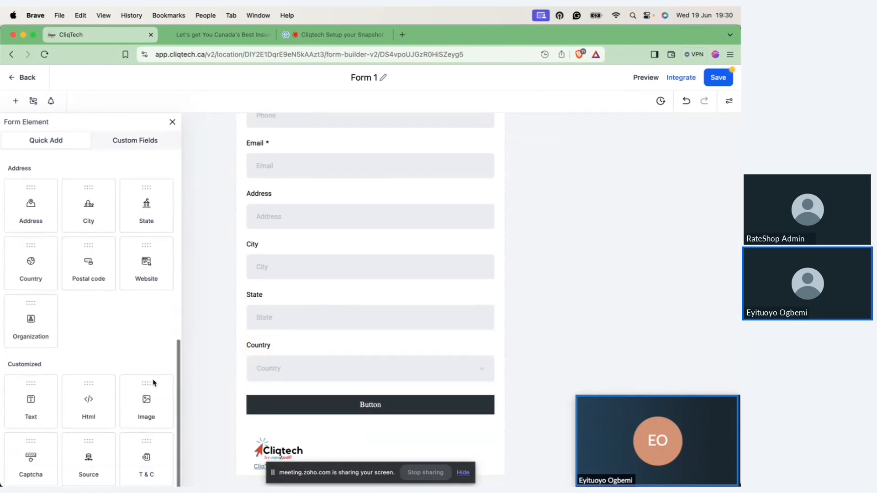
drag(154, 261, 320, 422)
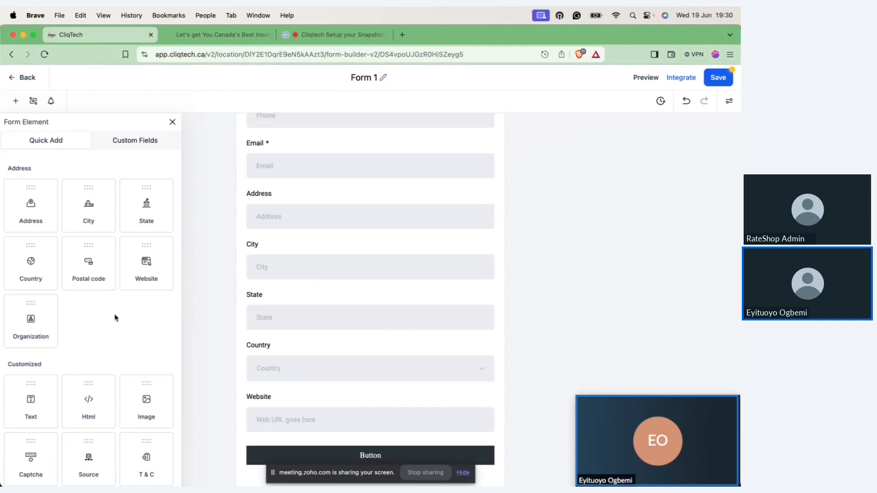
Step: Search the form's Contact and Opportunity custom fields for "sign"
click(136, 145)
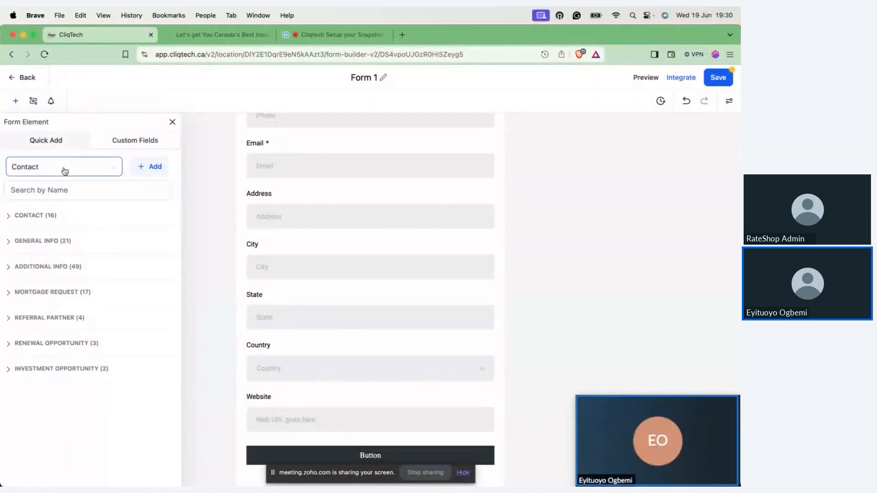
click(64, 189)
text(sign)
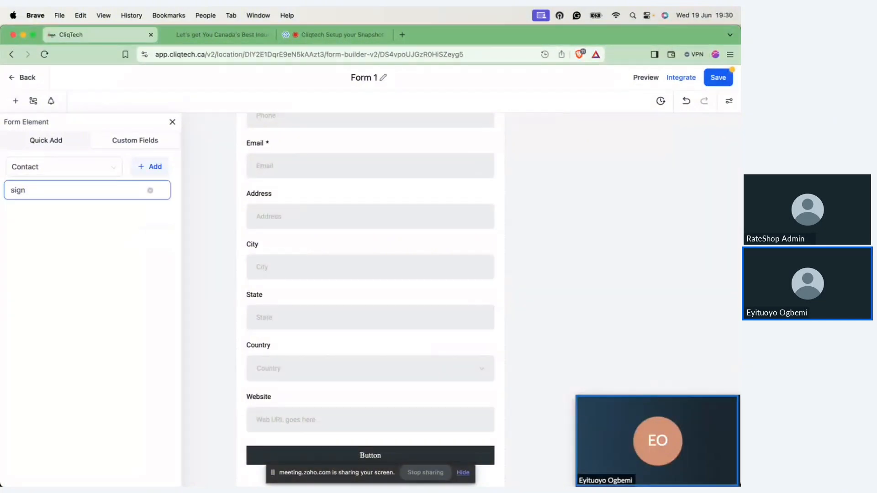
click(112, 172)
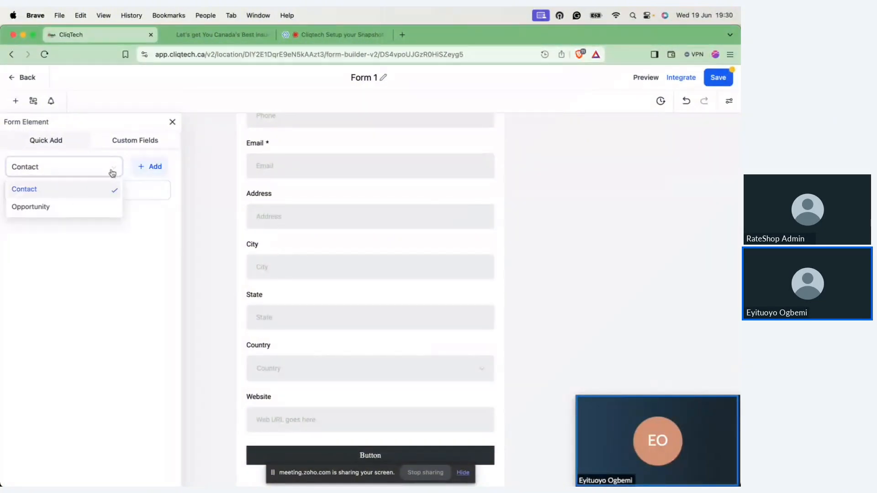
click(74, 207)
click(66, 191)
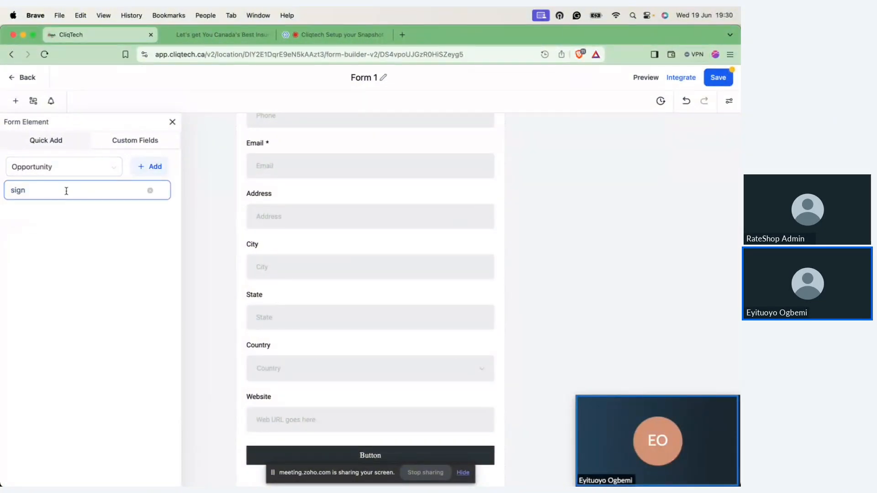
key(BackSpace)
Step: Create and save a new Signature-type custom field named "Signature", with Contact as its object and General Info as its group
click(141, 167)
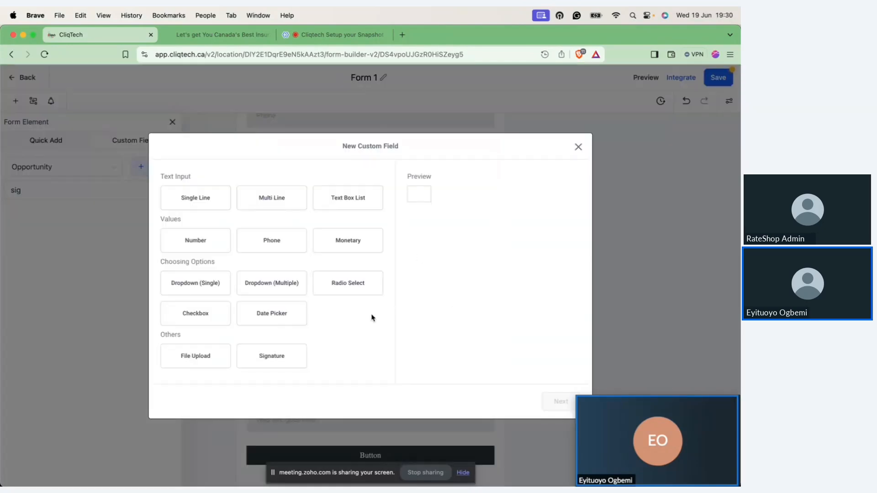
click(285, 363)
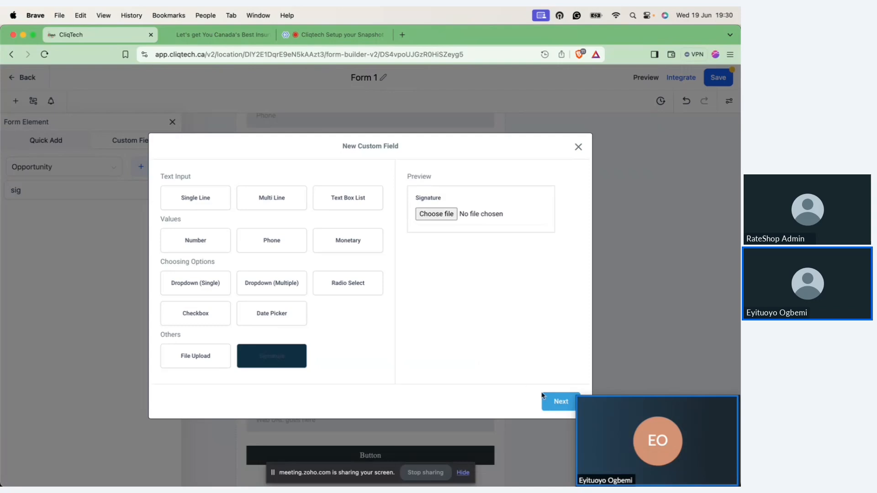
click(557, 403)
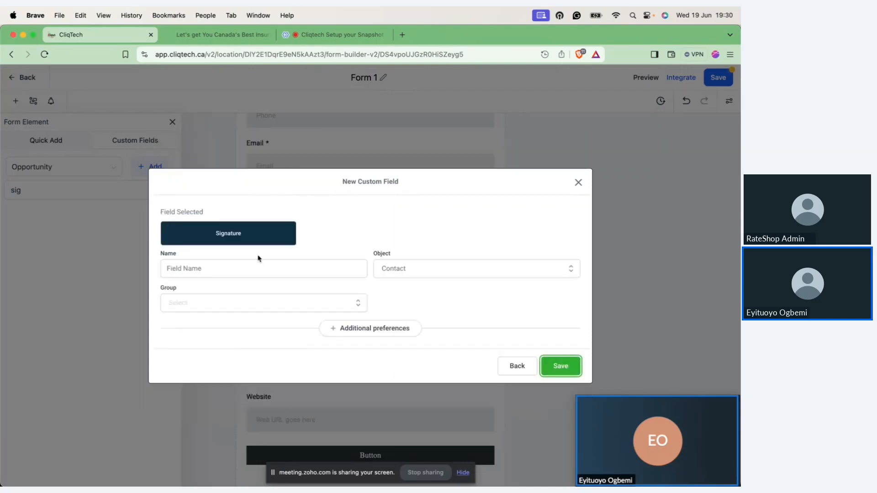
click(339, 266)
click(340, 265)
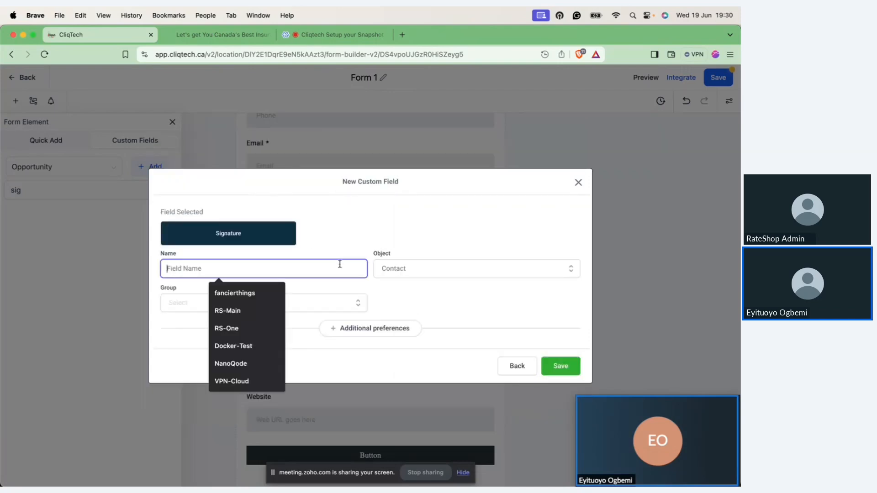
text(Signature)
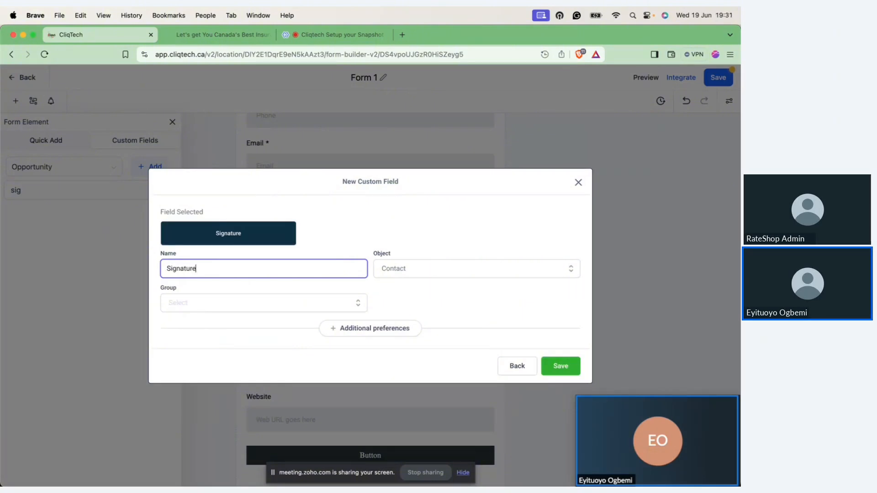
click(451, 269)
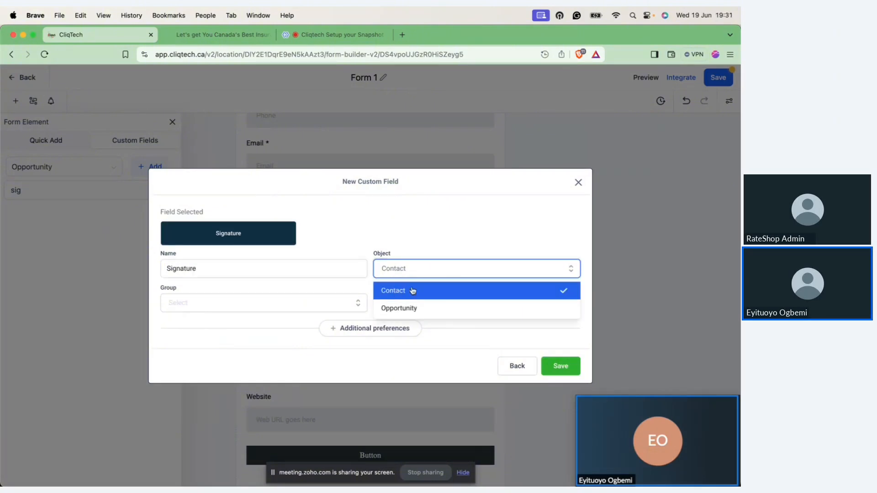
click(412, 290)
click(303, 304)
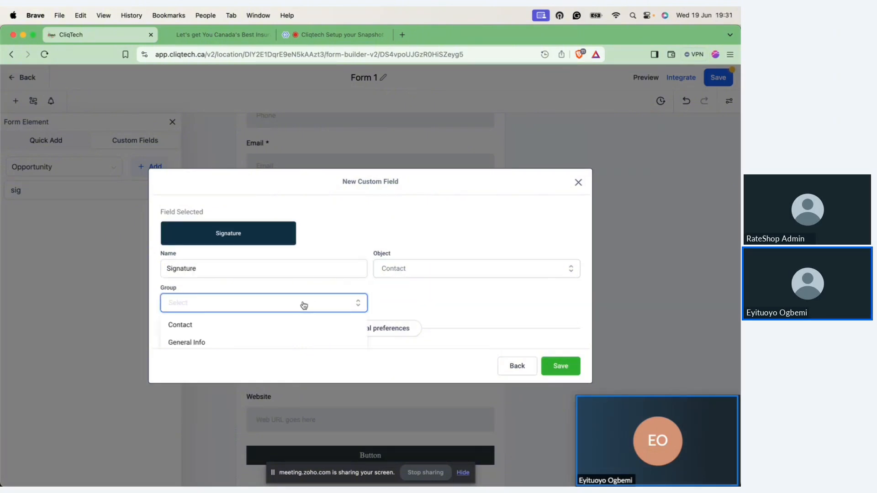
click(235, 342)
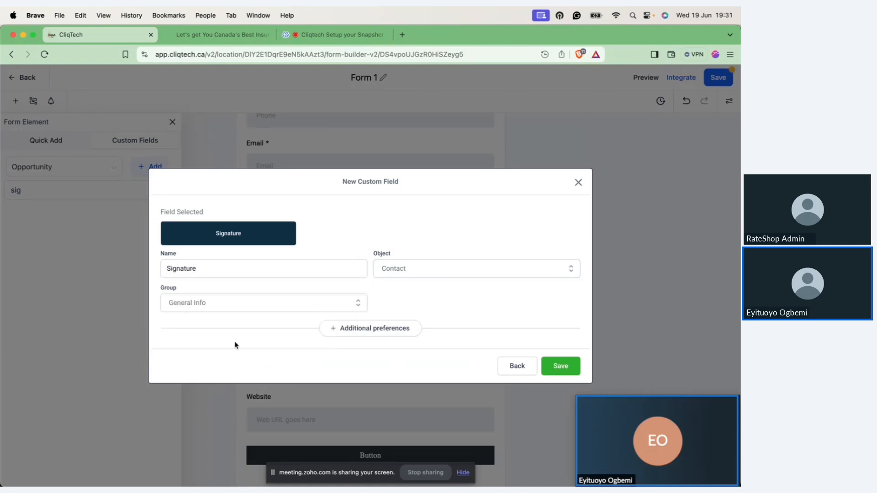
click(555, 366)
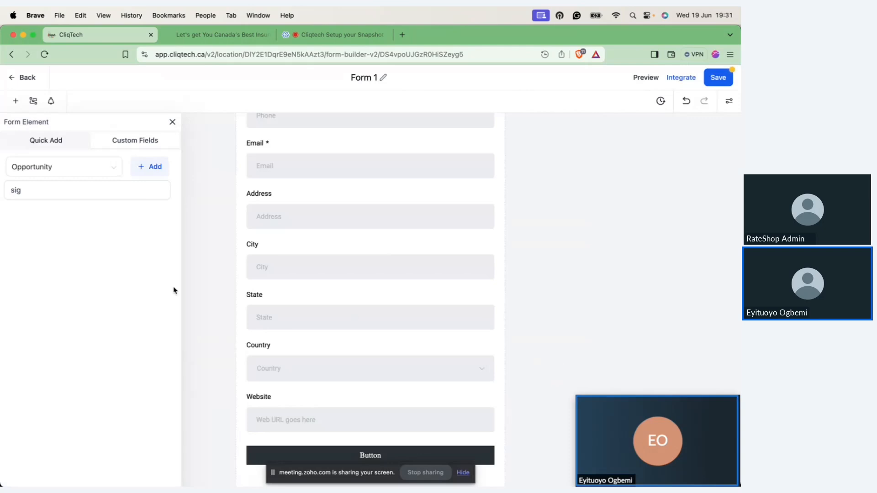
Step: Clear the custom field search and view the fields under Opportunity Details
click(39, 190)
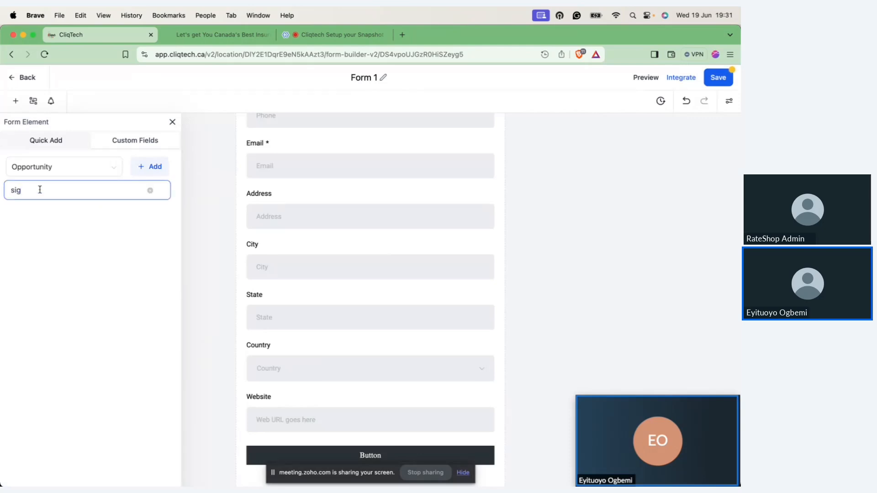
key(BackSpace)
key(BackSpace)
key(BackSpace)
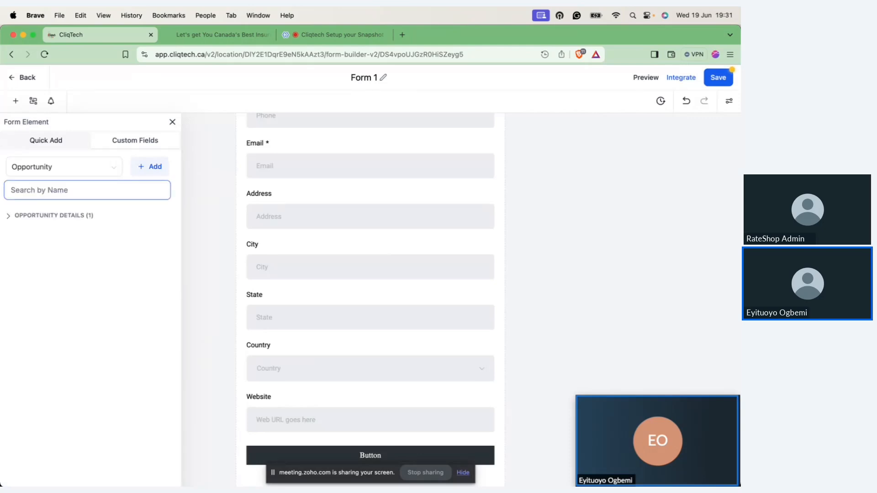
click(8, 215)
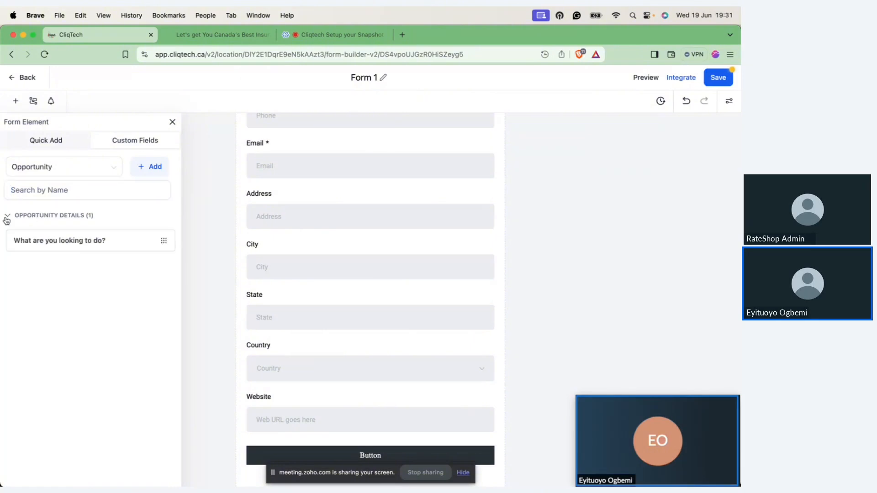
Step: Find the Signature field among the Contact custom fields with "sig", and place it on the form between Website and the submit button
click(97, 169)
click(88, 188)
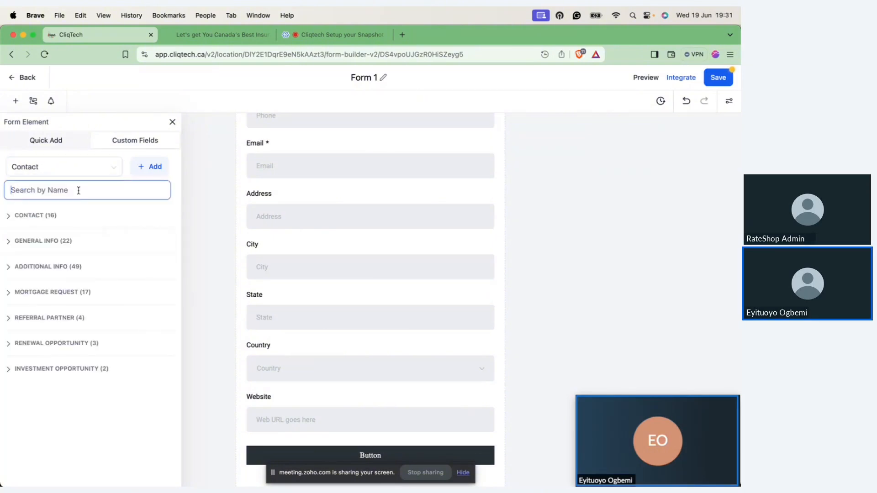
text(sig)
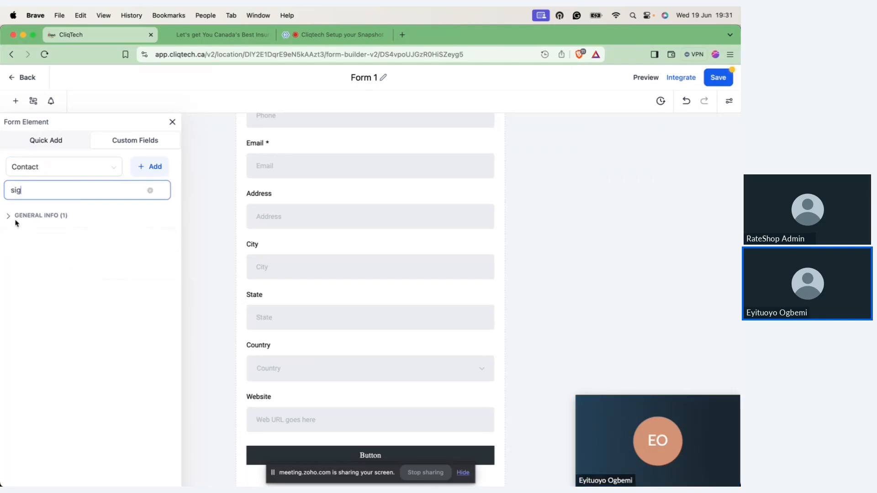
click(11, 220)
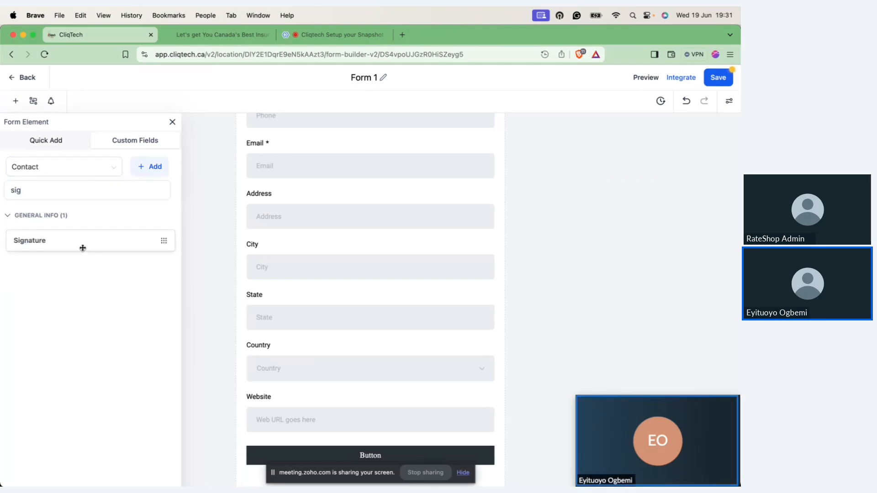
mouse_move(83, 248)
mouse_down()
mouse_move(290, 259)
mouse_move(288, 428)
mouse_move(307, 460)
mouse_move(320, 446)
mouse_up()
scroll(324, 439, down, 3)
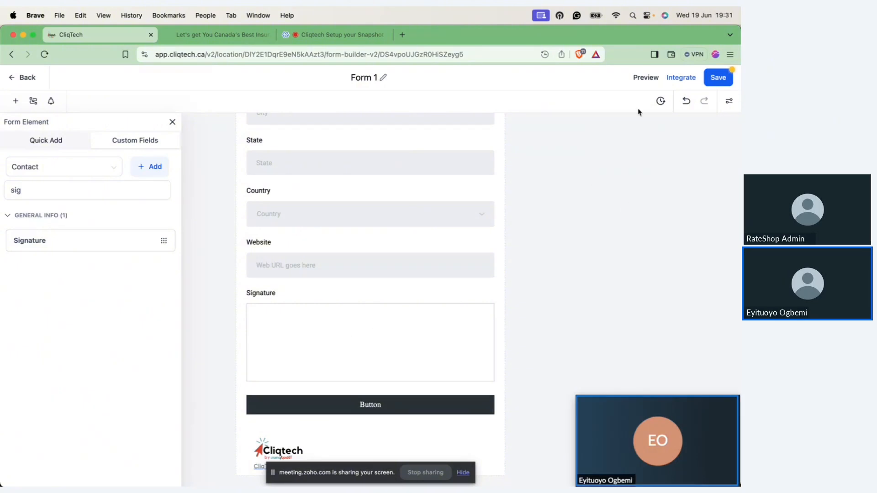
Step: Save Form 1, open its preview, and close the leftover insurance landing page tab
click(718, 79)
click(647, 78)
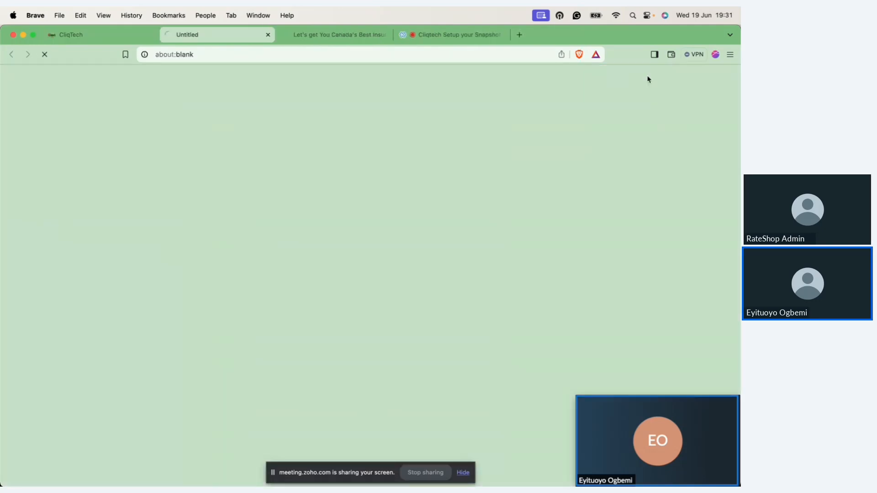
click(383, 35)
scroll(368, 164, down, 5)
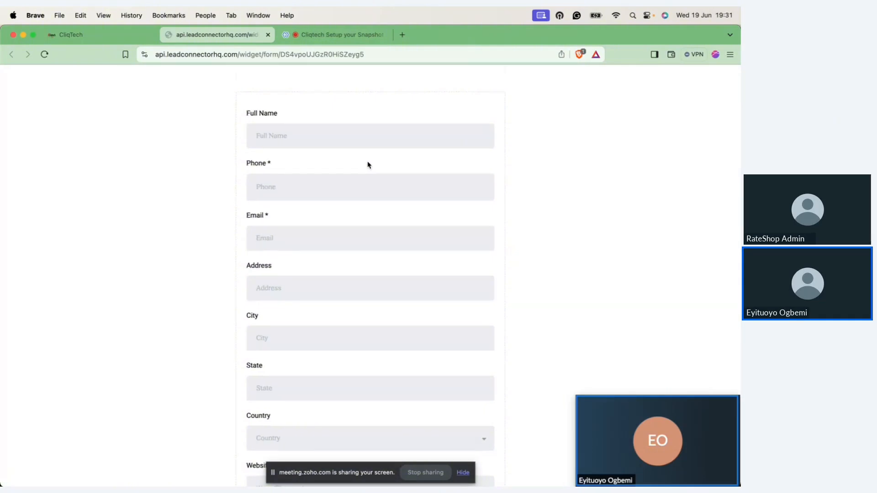
scroll(368, 164, up, 5)
scroll(367, 162, down, 7)
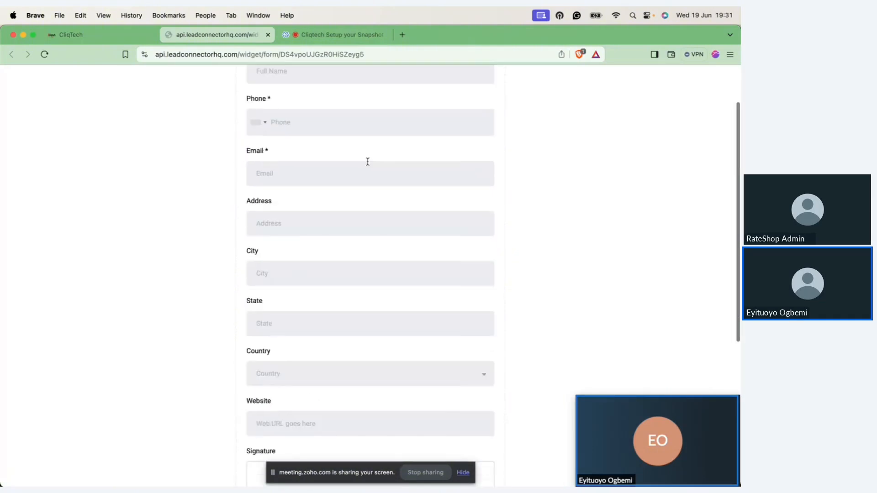
Step: Draw a test signature in the previewed form's Signature box, and look over the form's fields
mouse_move(354, 234)
mouse_down()
mouse_move(356, 222)
mouse_move(319, 248)
mouse_move(430, 247)
mouse_up()
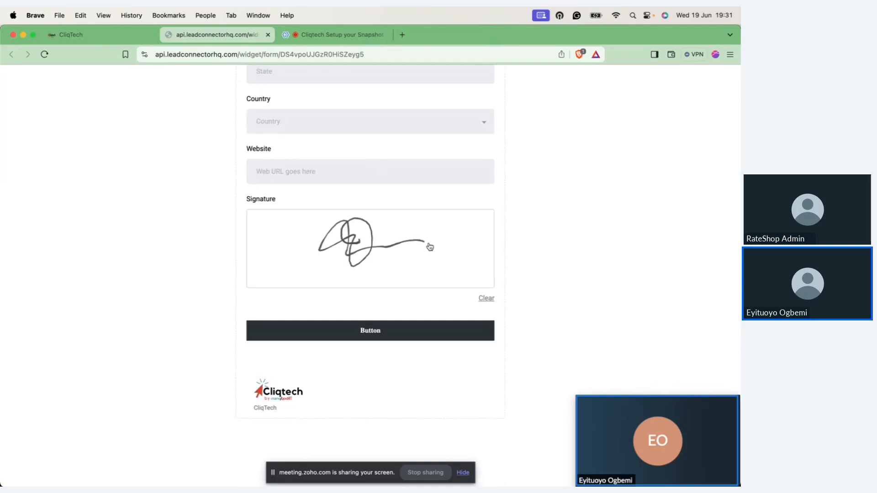
scroll(429, 247, up, 4)
scroll(429, 247, down, 2)
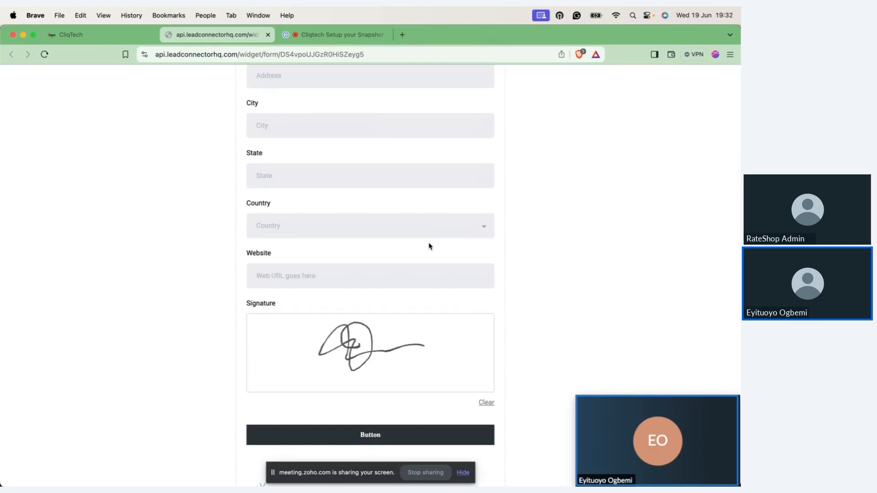
scroll(429, 245, up, 5)
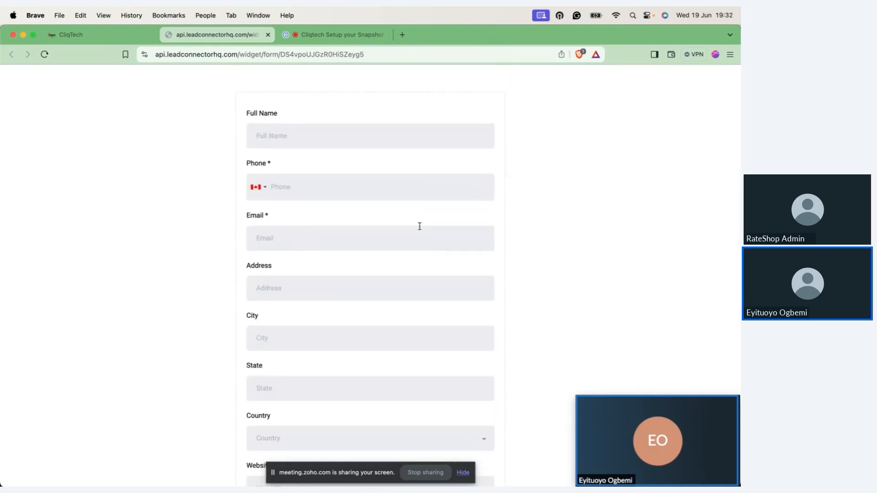
Step: Close the form preview, leave the Form 1 editor, and open the survey builder's list of surveys
click(267, 35)
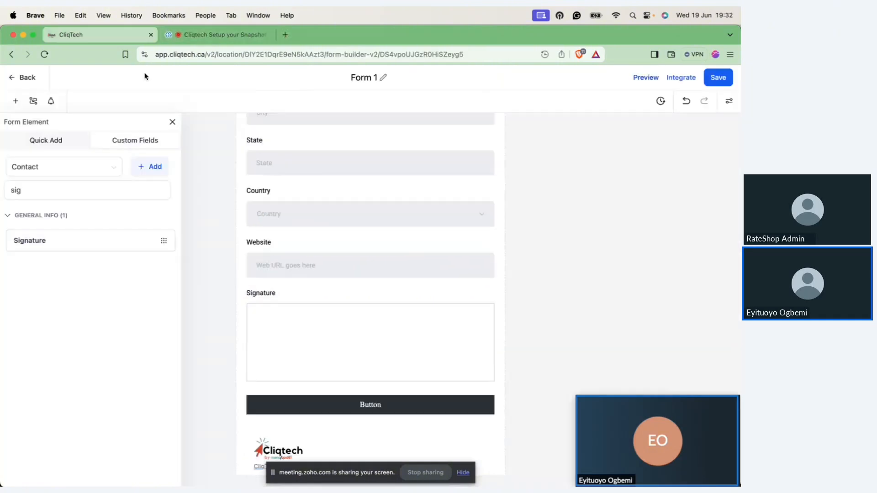
click(27, 77)
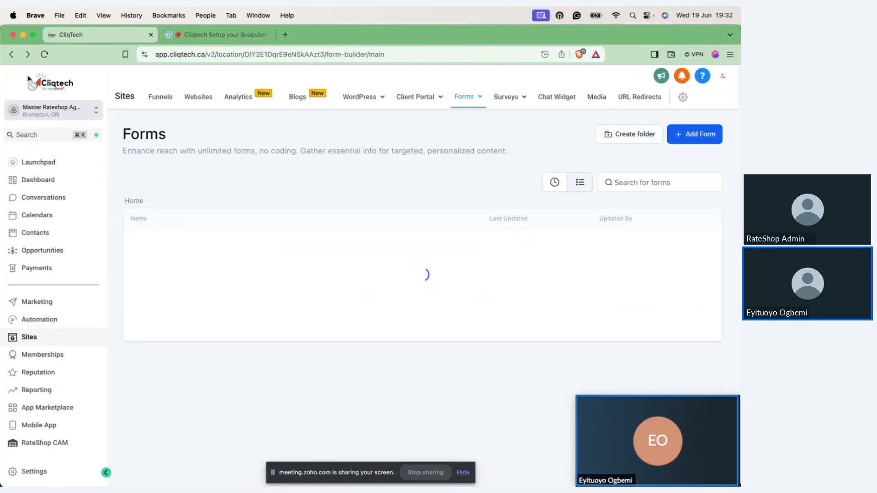
mouse_move(513, 109)
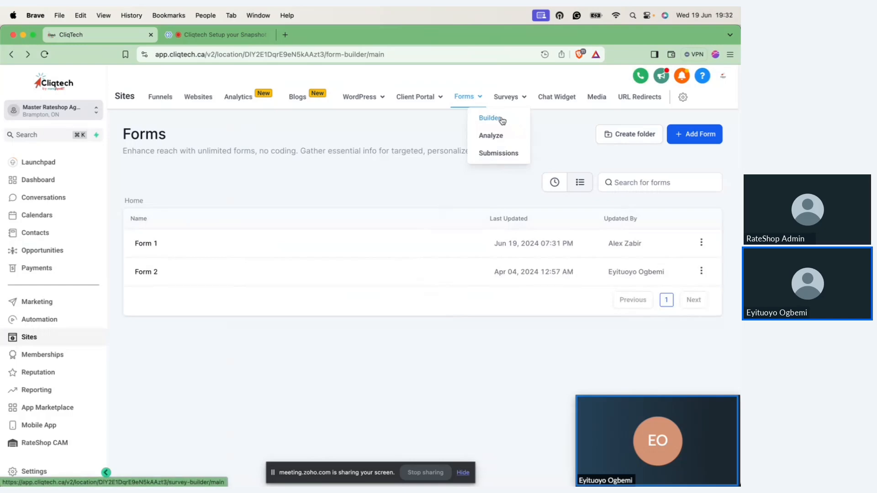
click(501, 119)
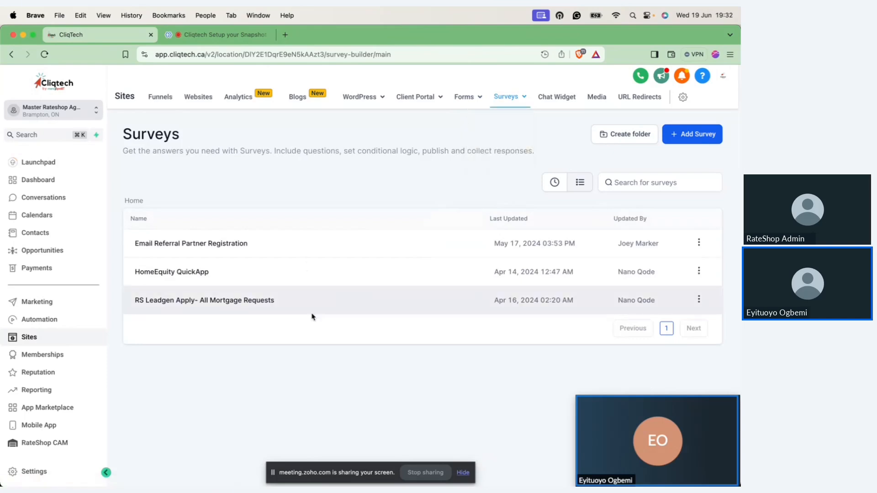
Step: Open the Email Referral Partner Registration survey and view its available survey elements, including the custom fields in the Contact group
click(208, 244)
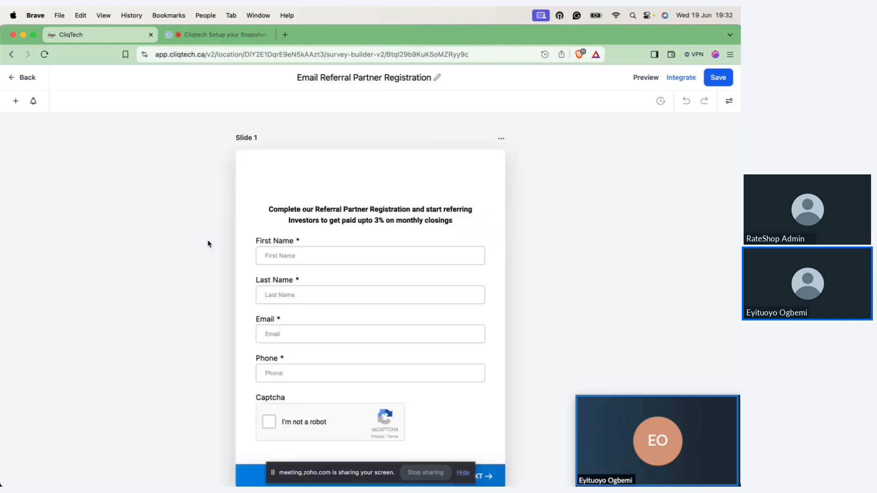
click(15, 102)
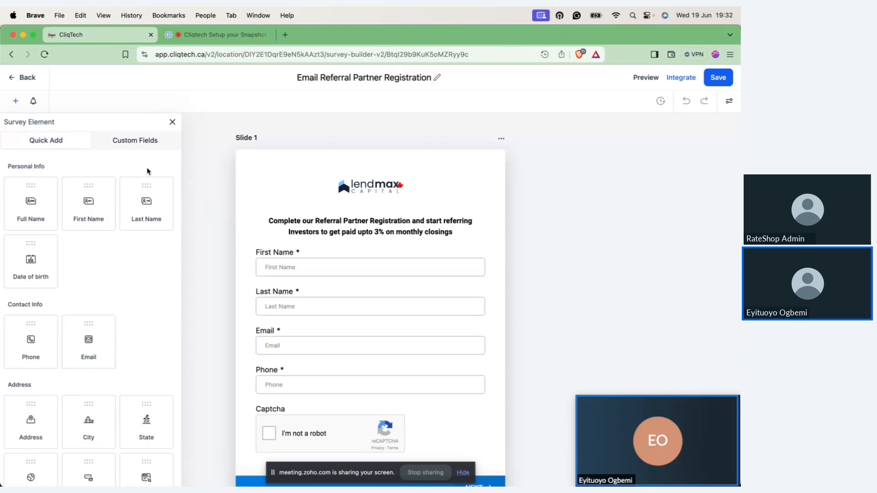
click(146, 145)
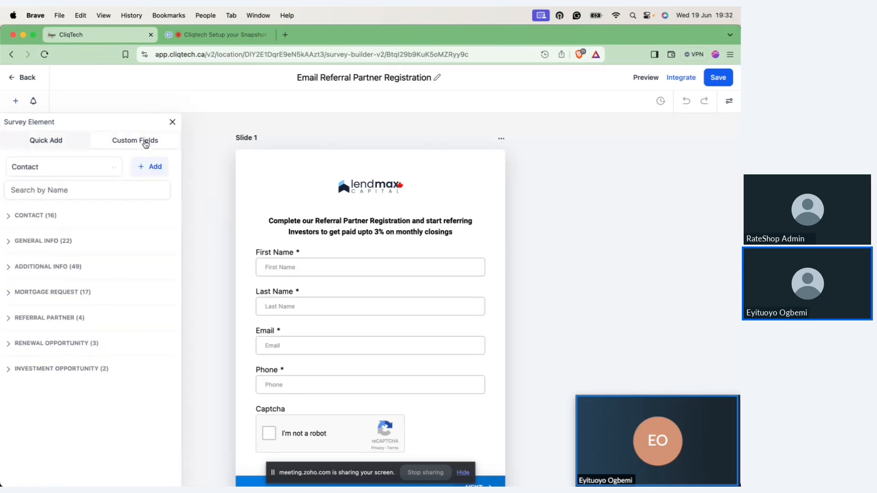
click(8, 217)
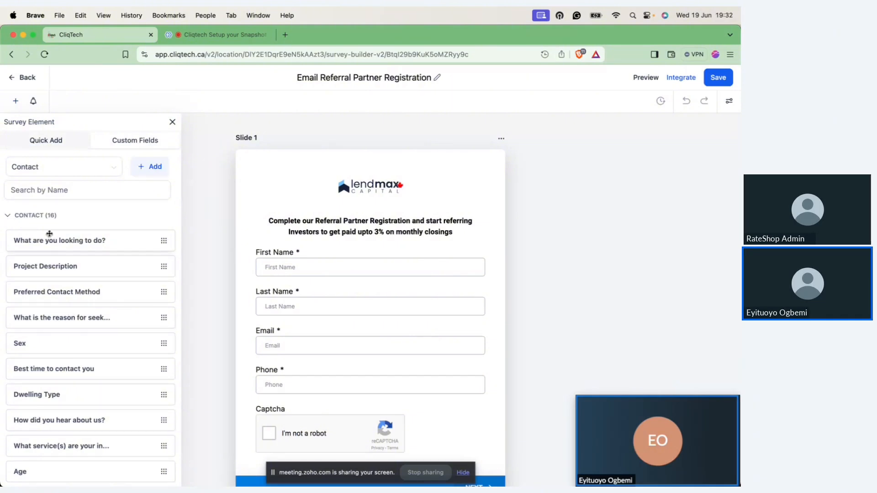
click(9, 216)
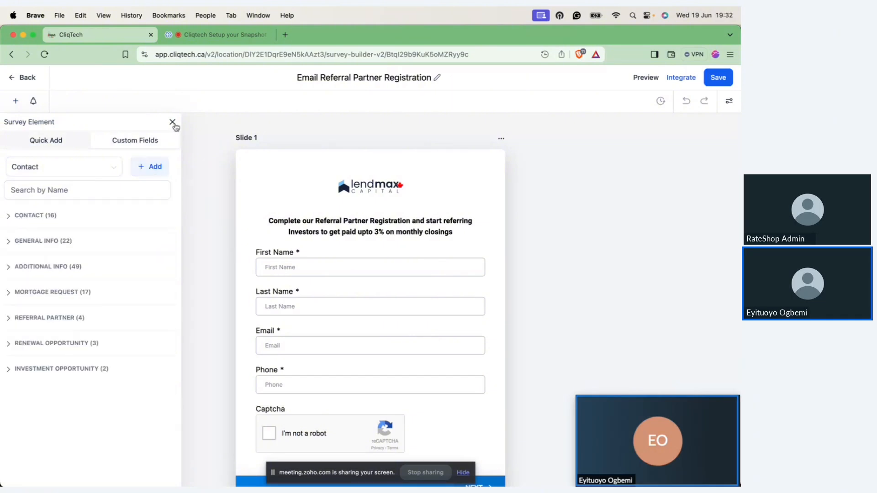
click(173, 122)
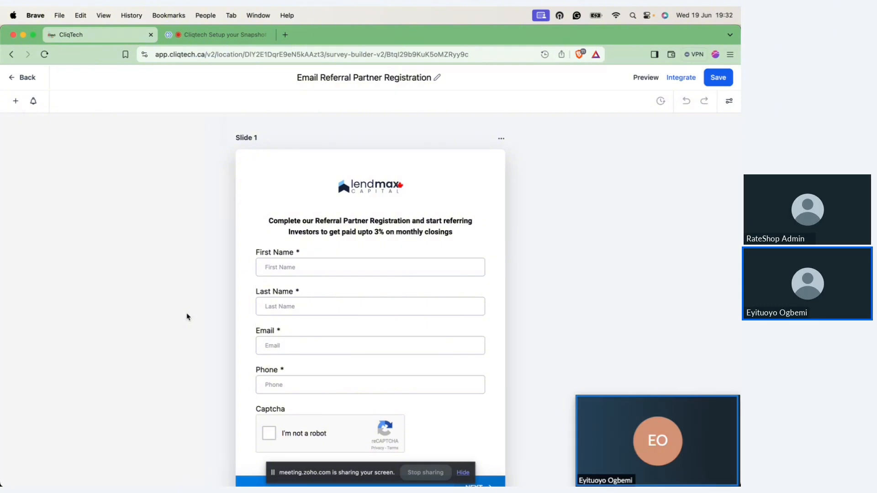
Step: Look over the survey's first slides, return to the surveys list, and switch to the Basic Setup presentation
scroll(187, 316, down, 5)
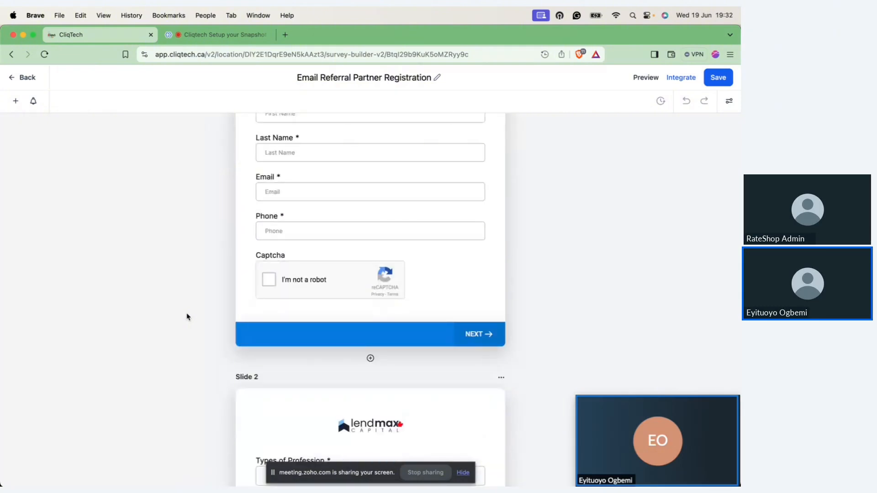
scroll(187, 317, up, 5)
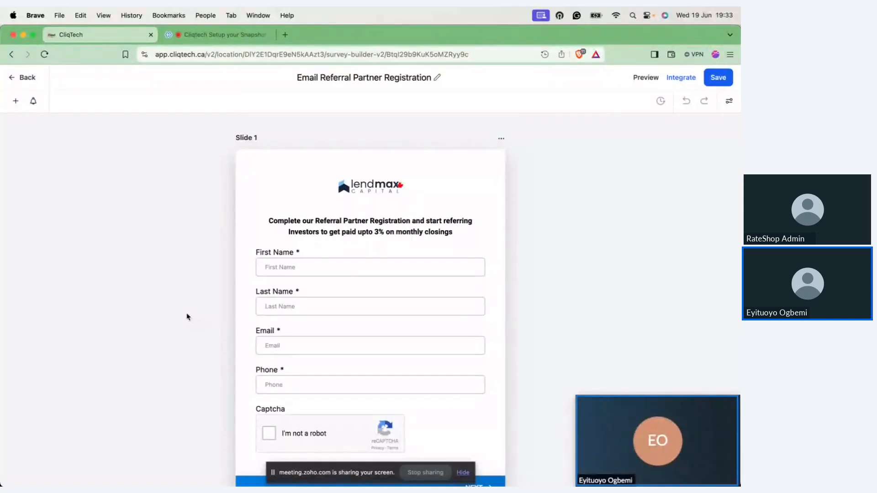
click(20, 81)
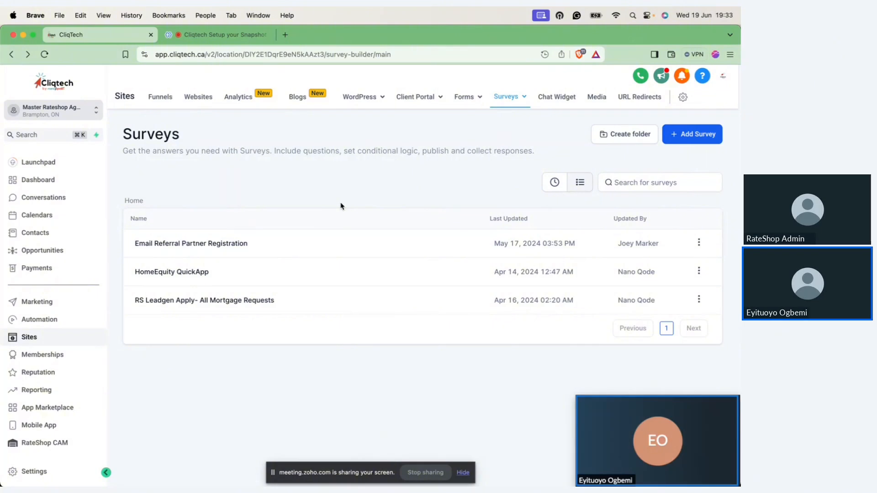
key(ctrl+Right)
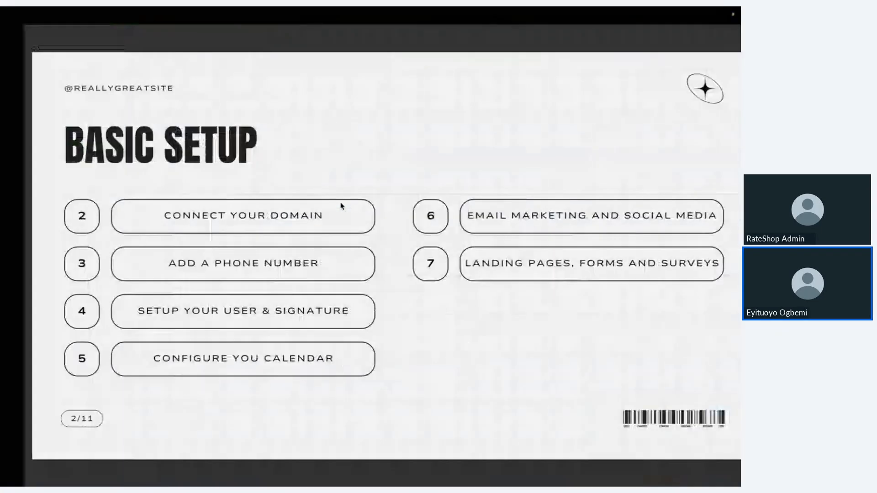
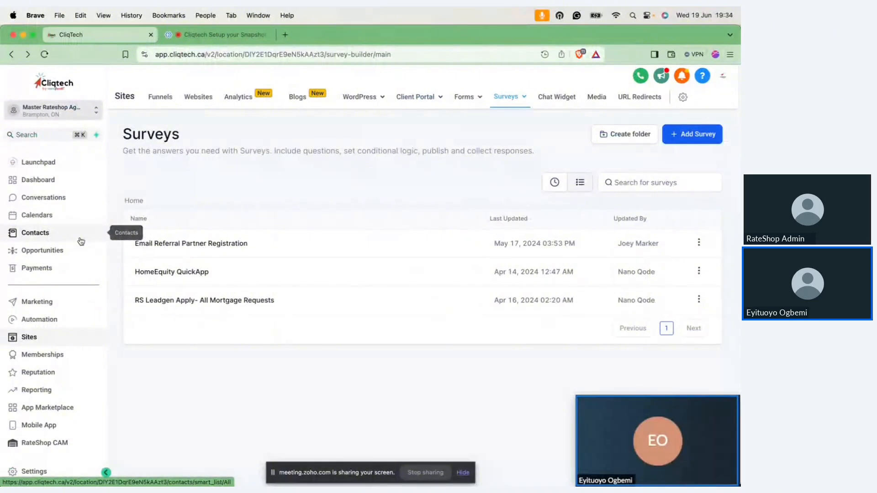
Step: Open the first contact's record in the Contacts list and look over its contact details and custom fields
click(53, 235)
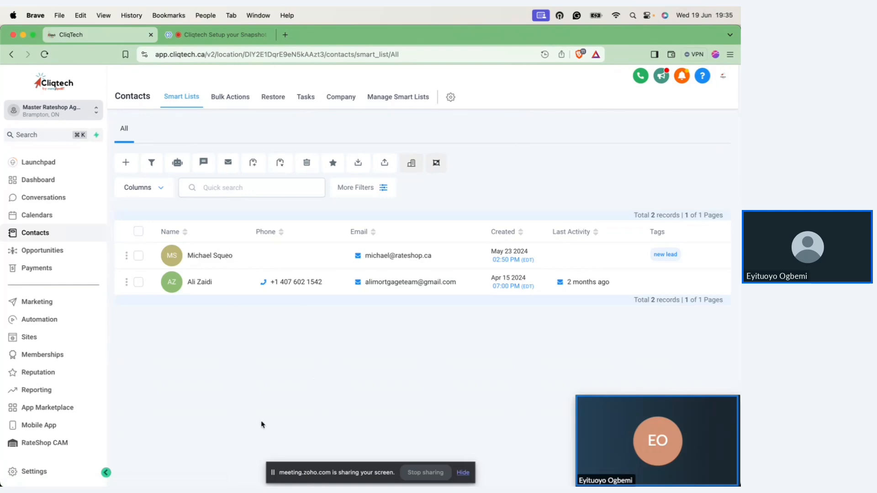
click(204, 257)
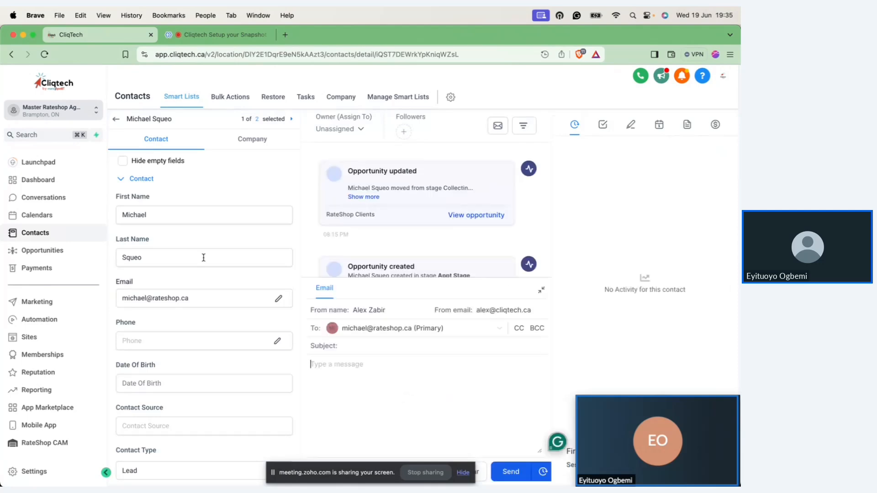
scroll(203, 252, down, 3)
scroll(203, 251, down, 7)
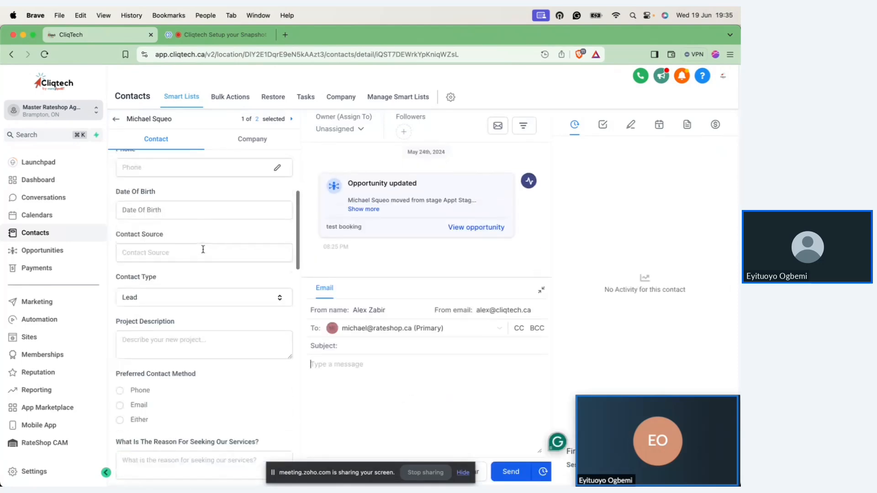
scroll(203, 249, up, 10)
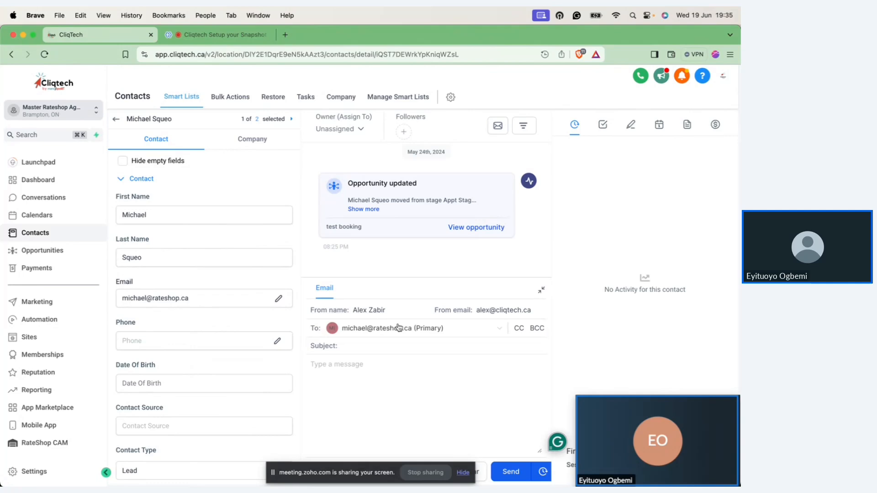
Step: View the contact's tasks, notes, appointments and documents in turn
click(603, 124)
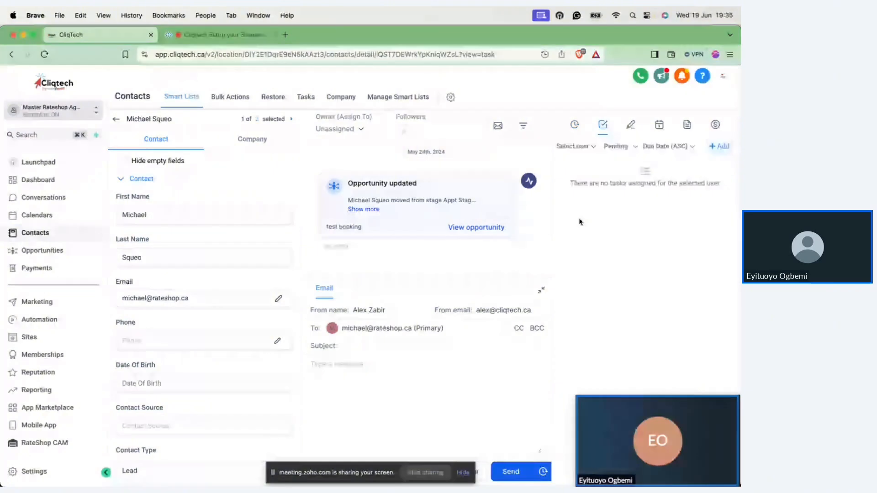
click(631, 126)
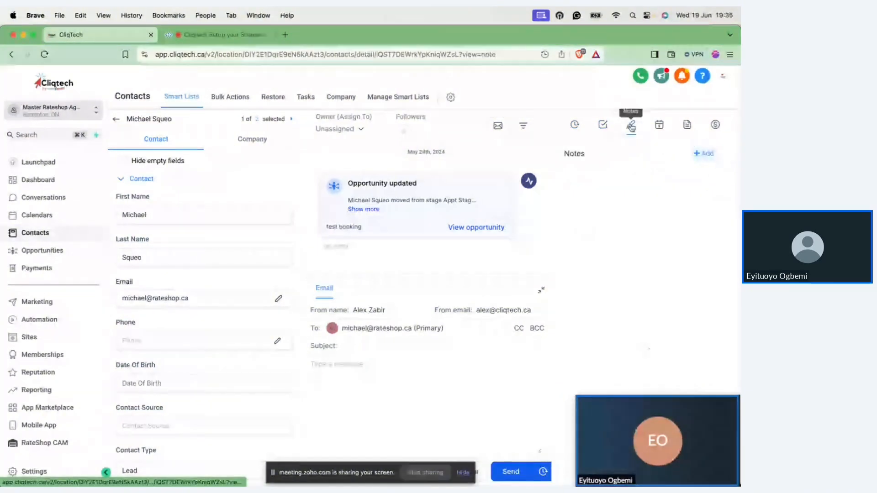
click(659, 125)
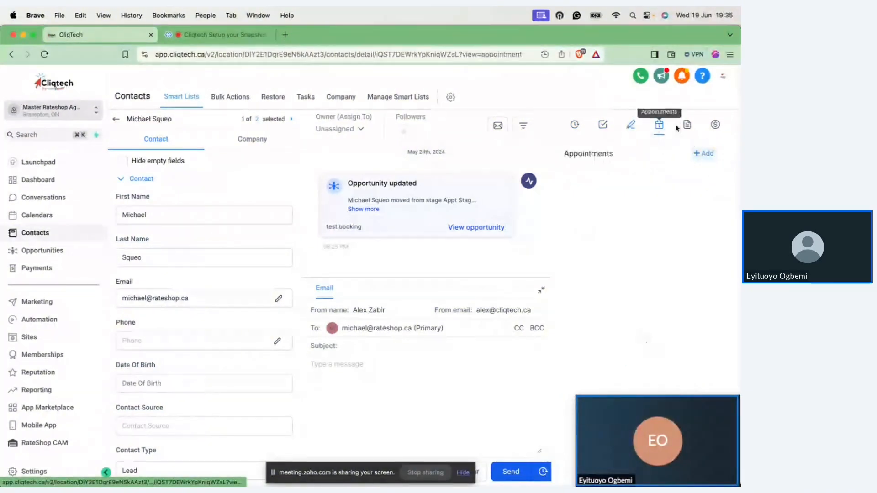
click(687, 126)
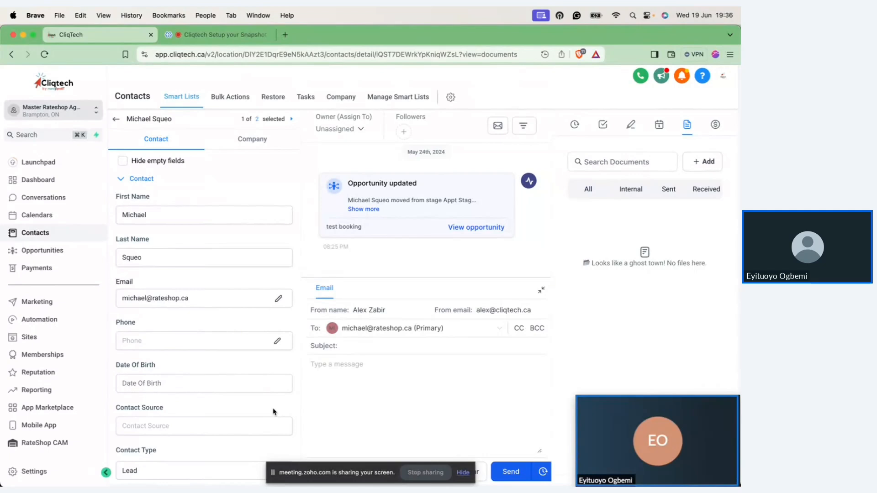
Step: View all conversations, check the email scheduling option, and look through the open conversation's message history
click(65, 203)
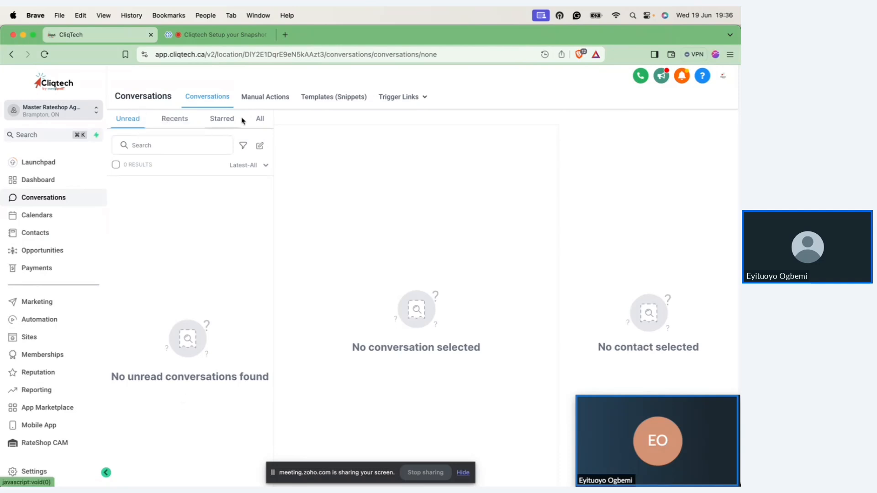
click(260, 119)
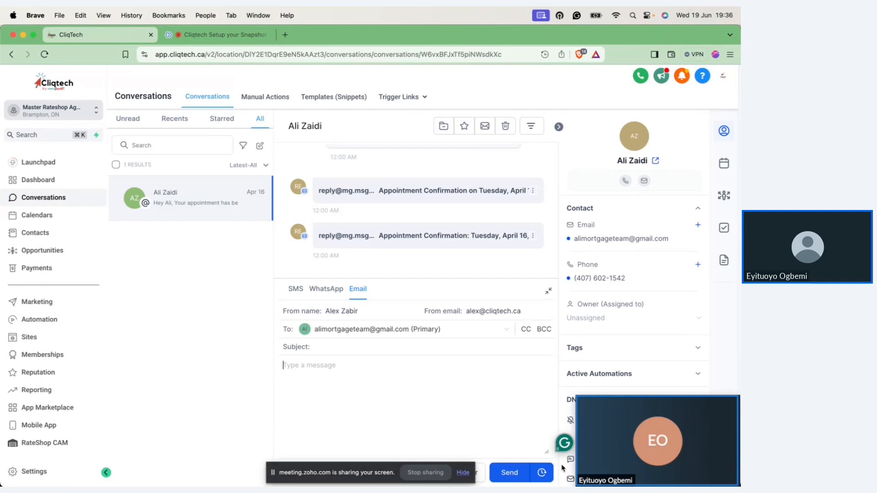
click(544, 476)
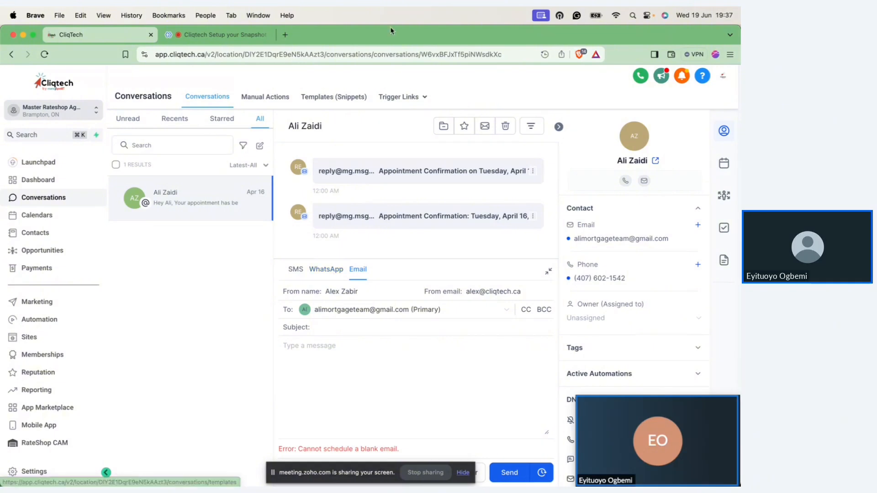
scroll(381, 206, up, 3)
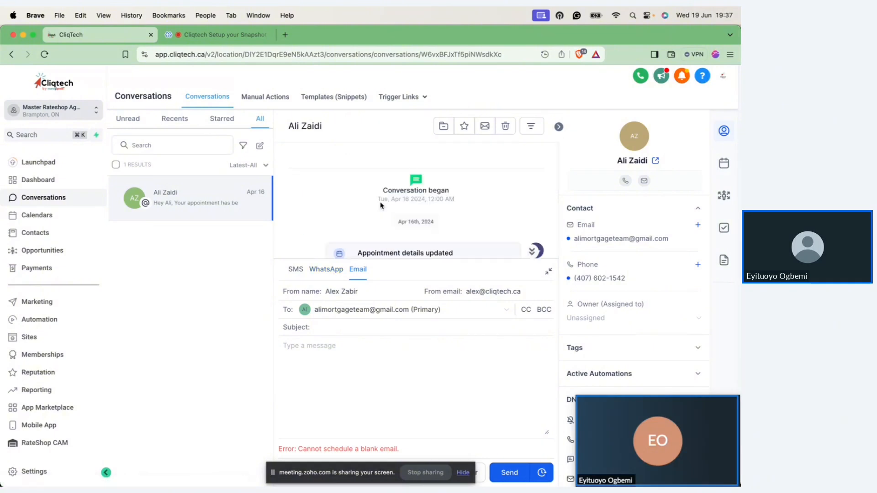
scroll(382, 205, down, 3)
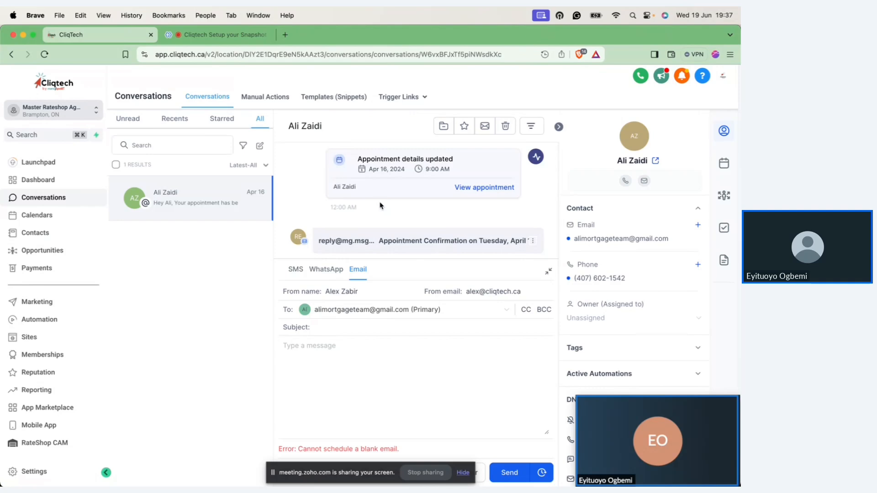
Step: Return to the Contacts list, look over the blank new-contact form, close it without saving, and check the Import Contacts option
click(44, 236)
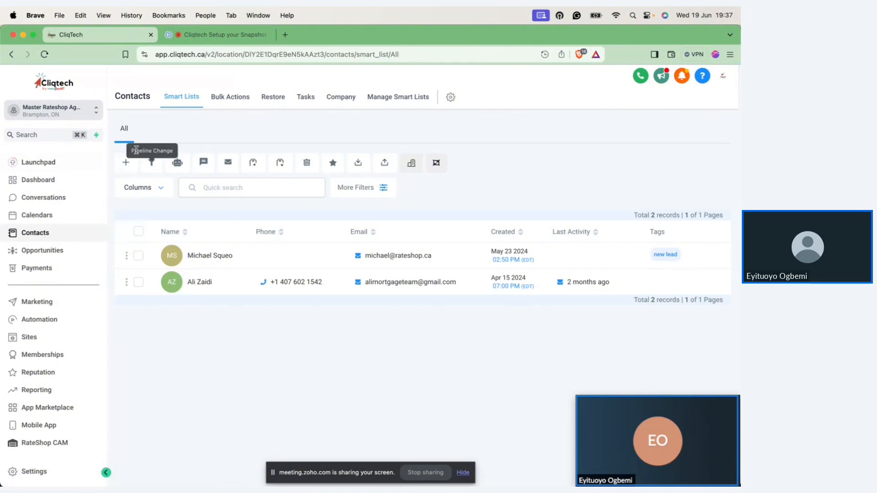
click(126, 164)
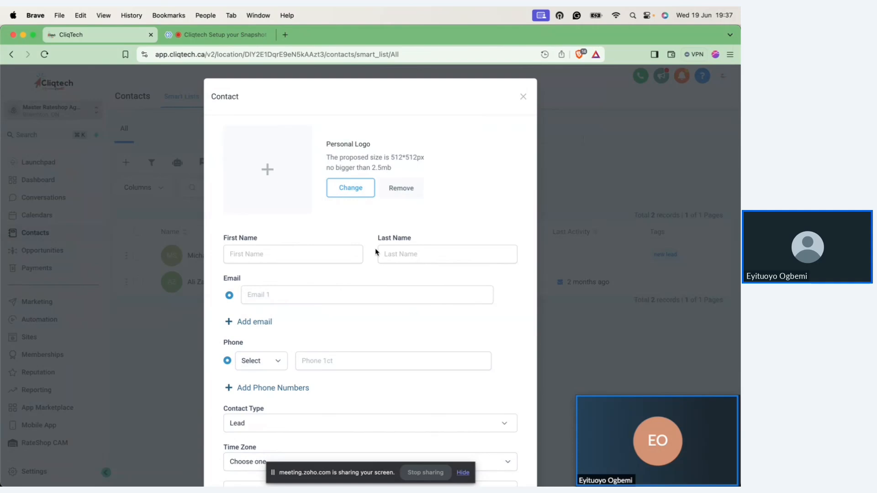
scroll(375, 252, down, 5)
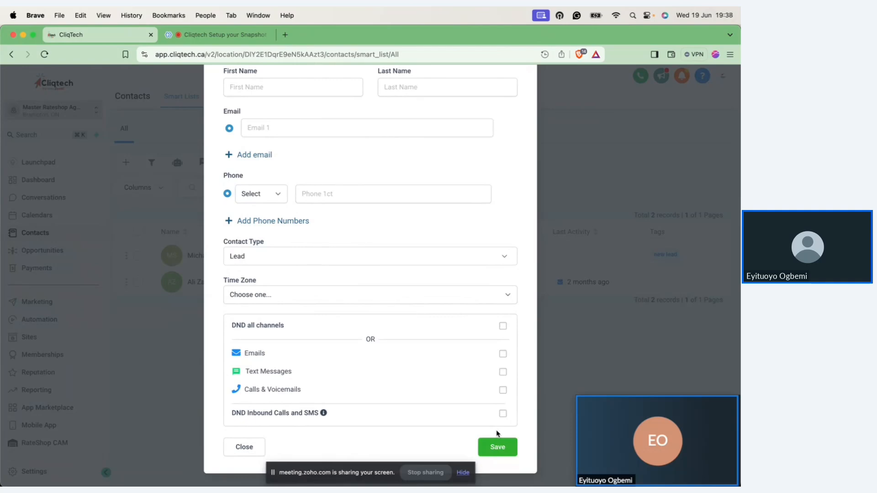
scroll(497, 433, up, 4)
scroll(497, 432, down, 4)
click(250, 451)
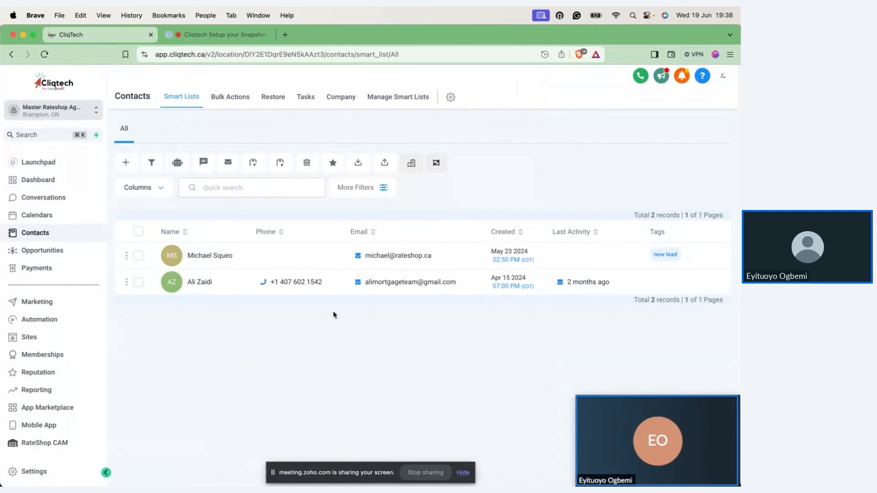
click(384, 165)
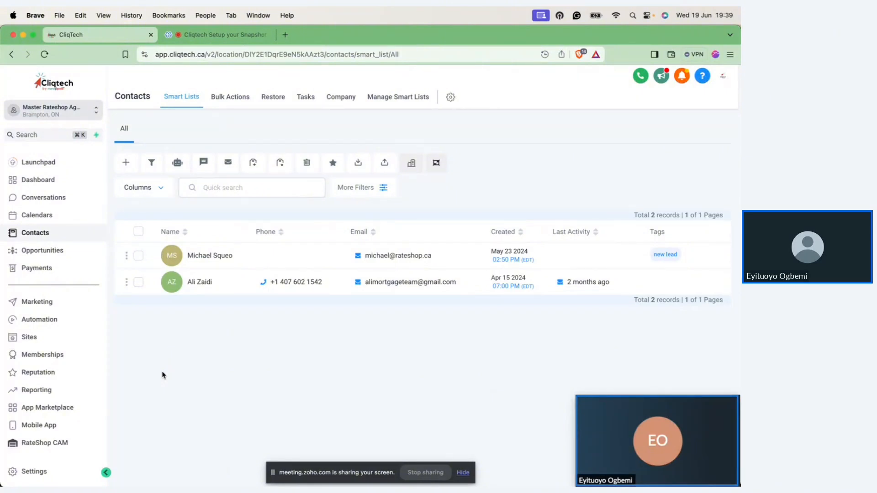
Step: Open Opportunities and view the list of available pipelines, keeping the test booking pipeline selected
click(38, 250)
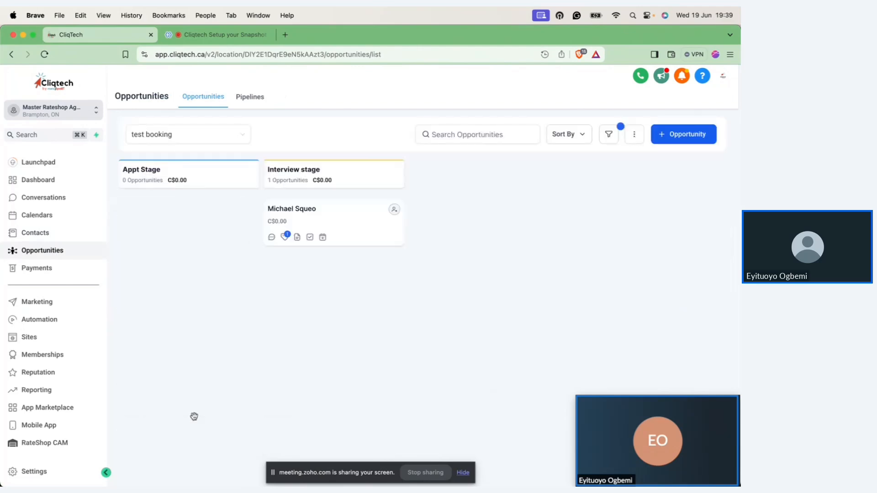
click(237, 141)
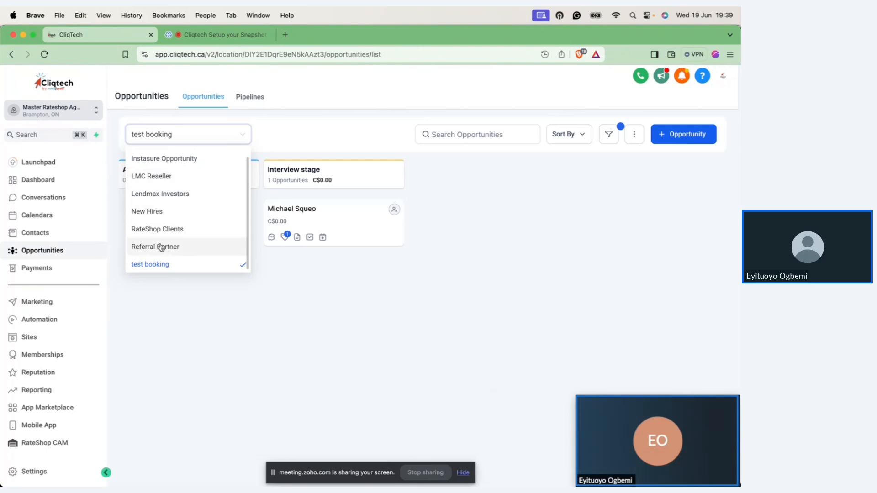
click(230, 341)
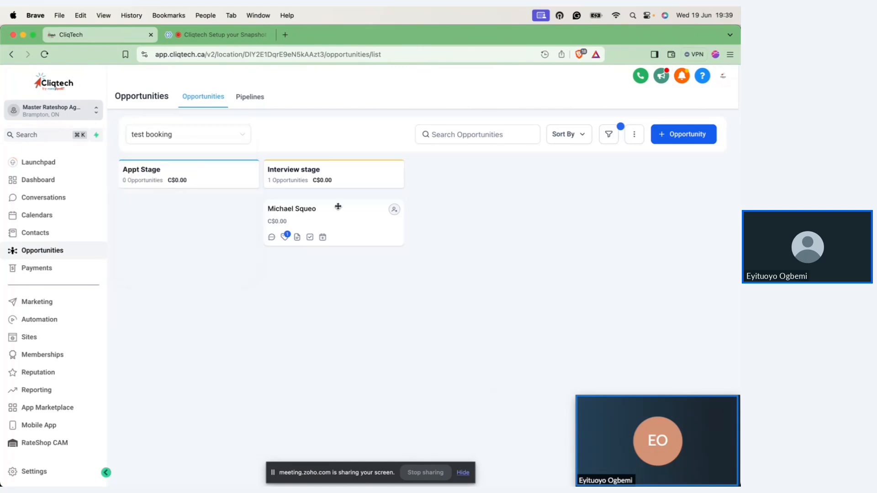
Step: Move the opportunity card in the test booking pipeline to Appt Stage, and return it to Interview stage
drag(336, 203, 217, 196)
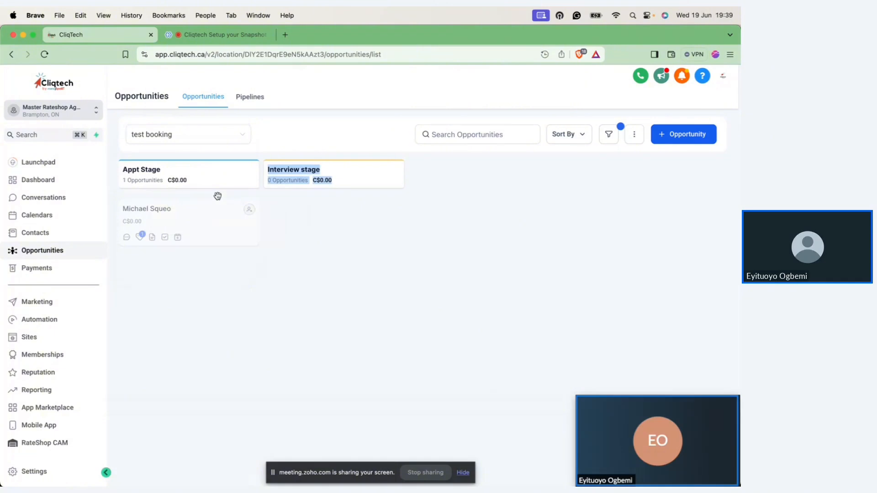
click(336, 287)
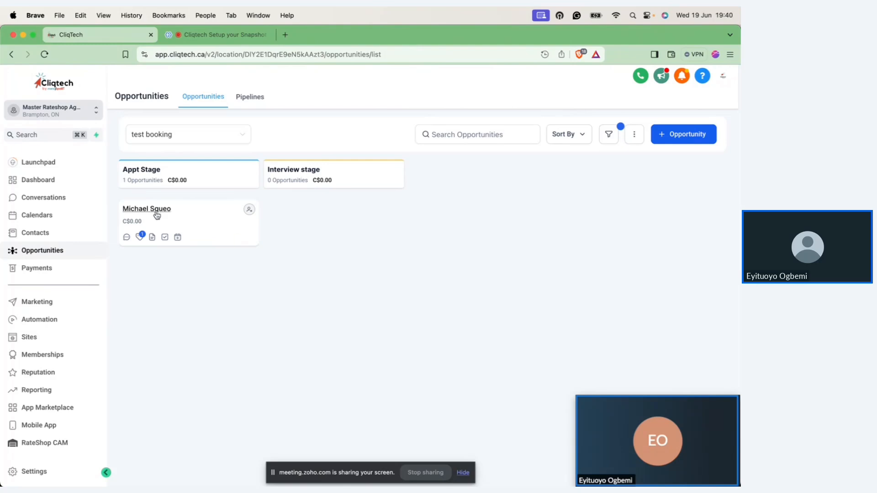
drag(193, 209, 320, 209)
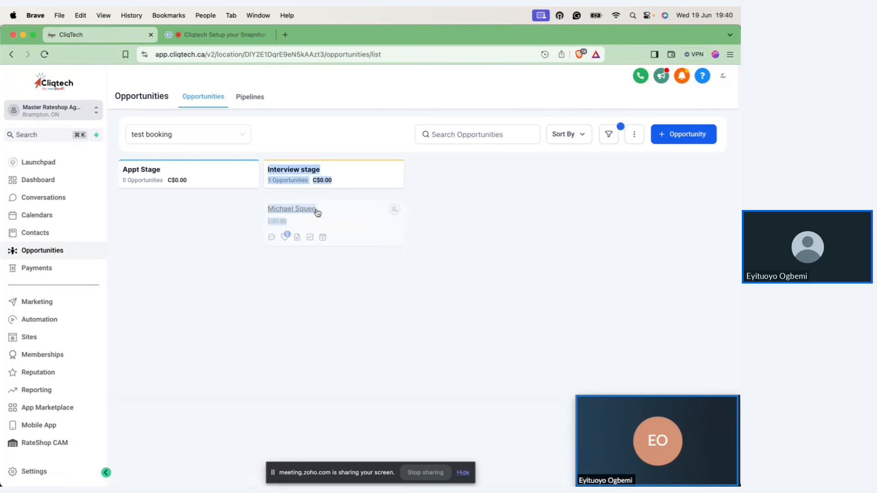
Step: Open the Interview stage opportunity, look over its pipeline, stage, status, owner and tag details, and close it without updating
click(348, 221)
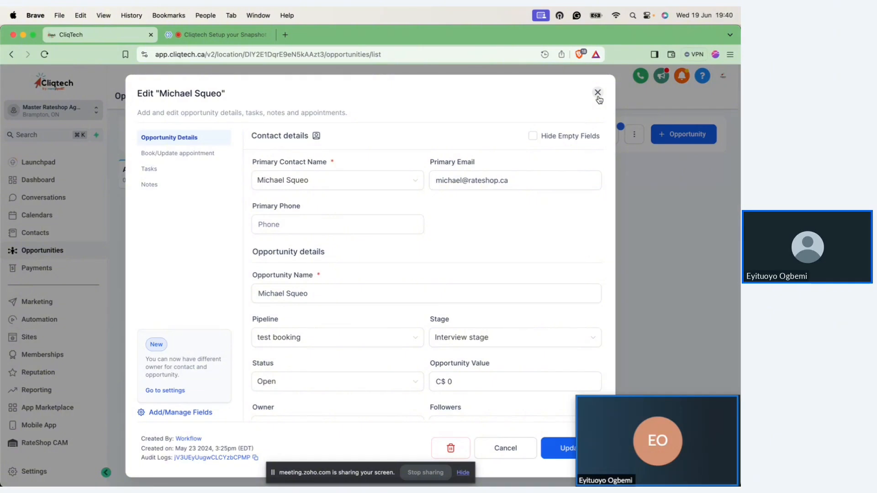
click(498, 341)
scroll(499, 342, down, 2)
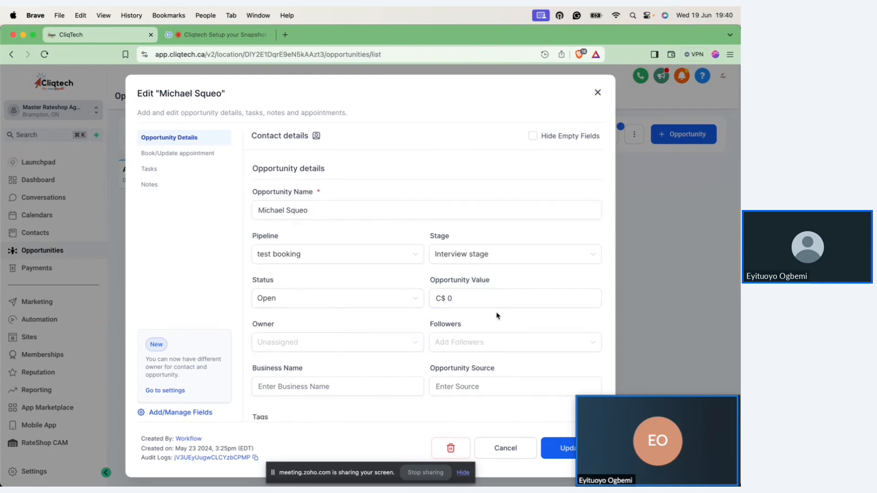
scroll(498, 316, down, 4)
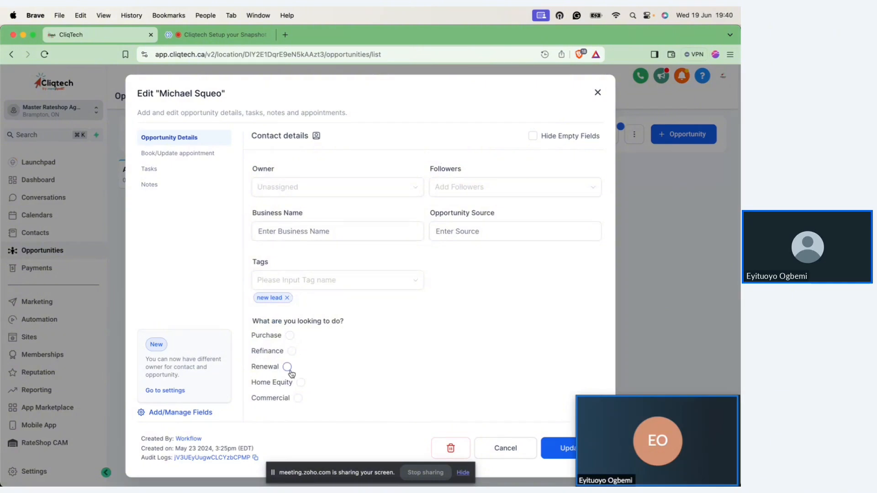
click(504, 447)
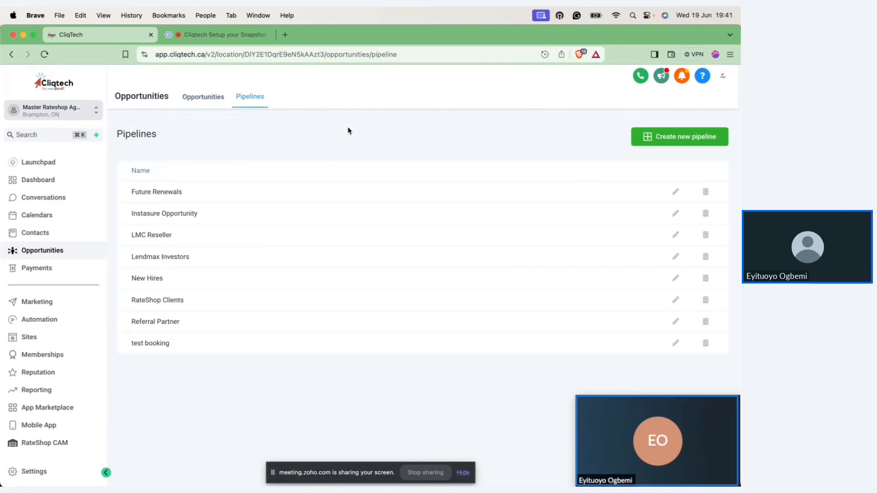
Step: Start a new pipeline named VVIP Walkthrough and name its first stage Opening
click(692, 136)
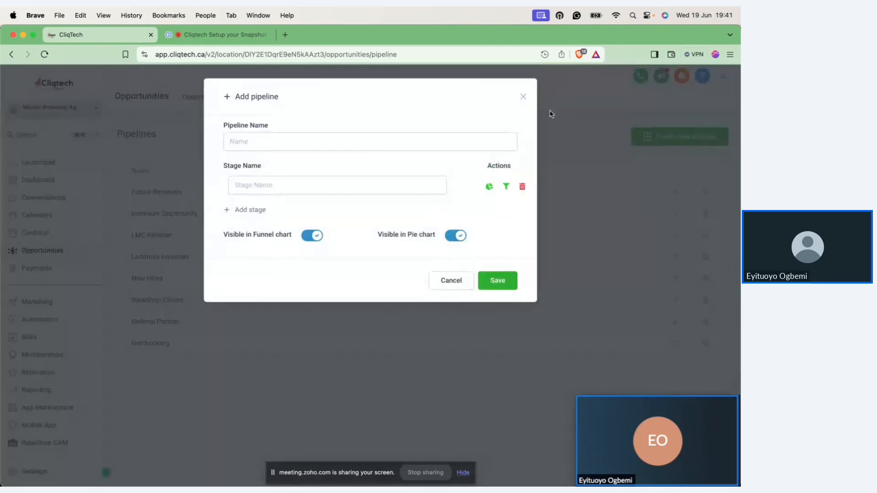
click(473, 139)
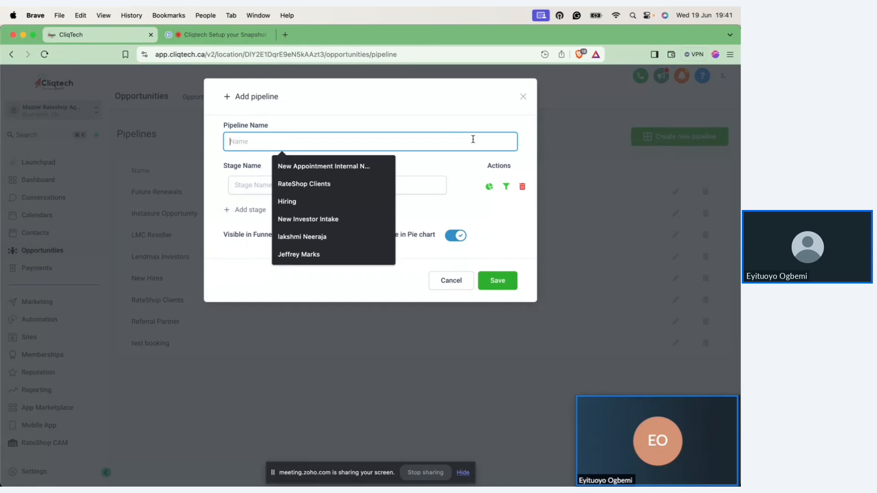
text(VVIP Walkthrough)
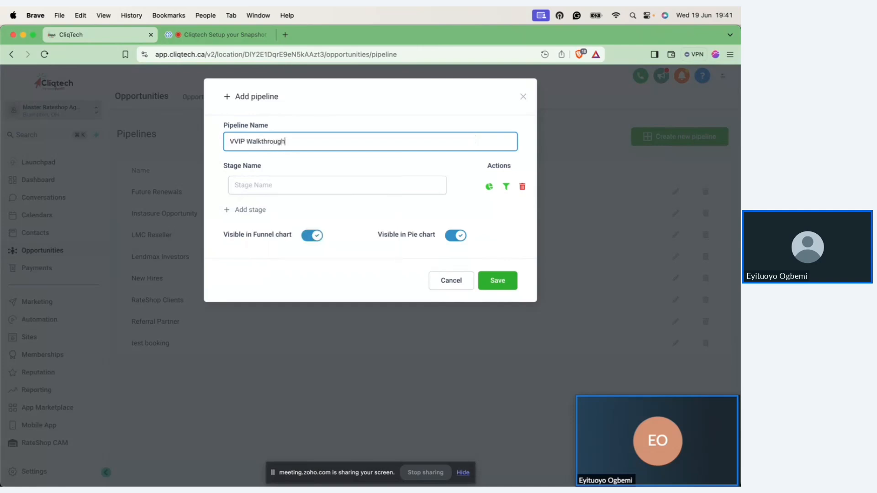
click(384, 190)
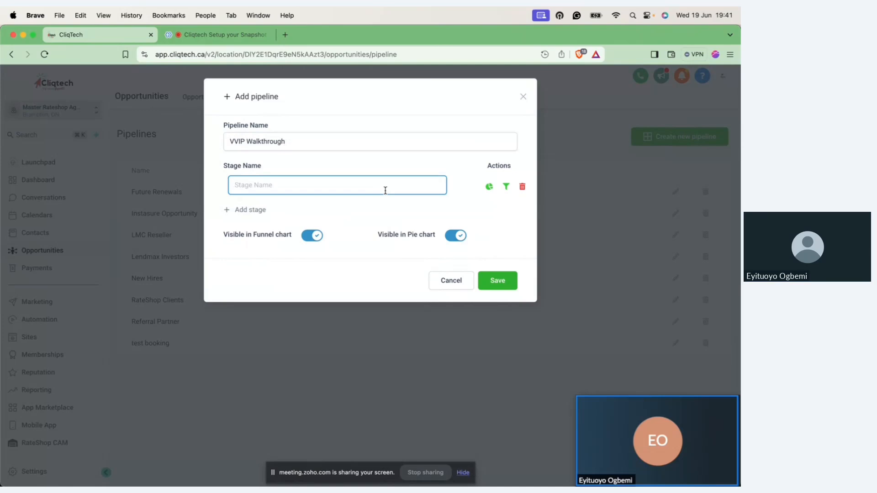
text(Opening)
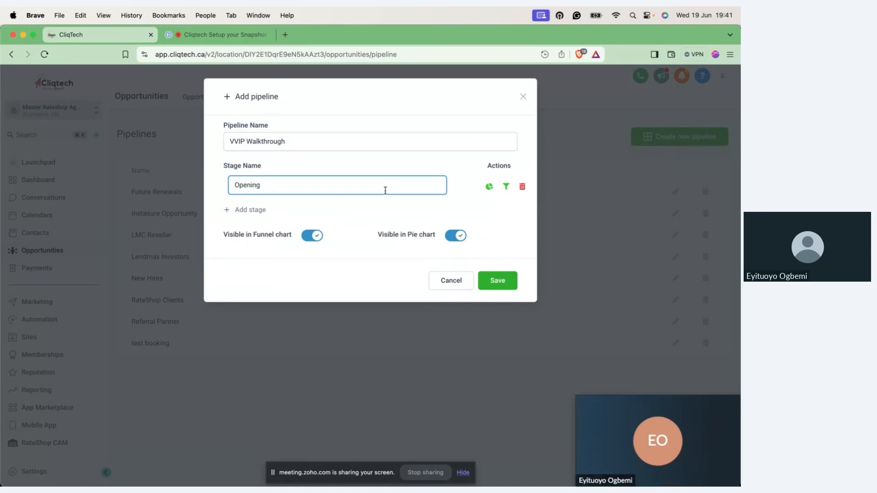
Step: Add a second stage named Dinner to the VVIP Walkthrough pipeline
click(246, 213)
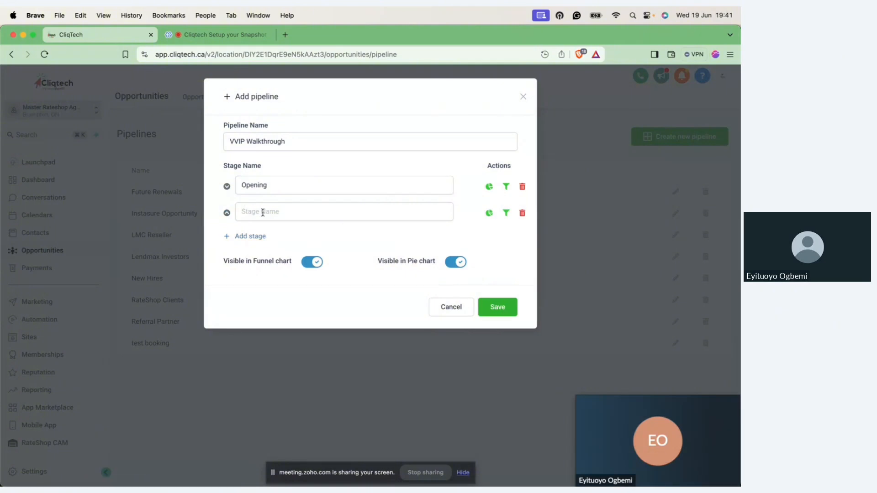
click(243, 211)
text(Dinner)
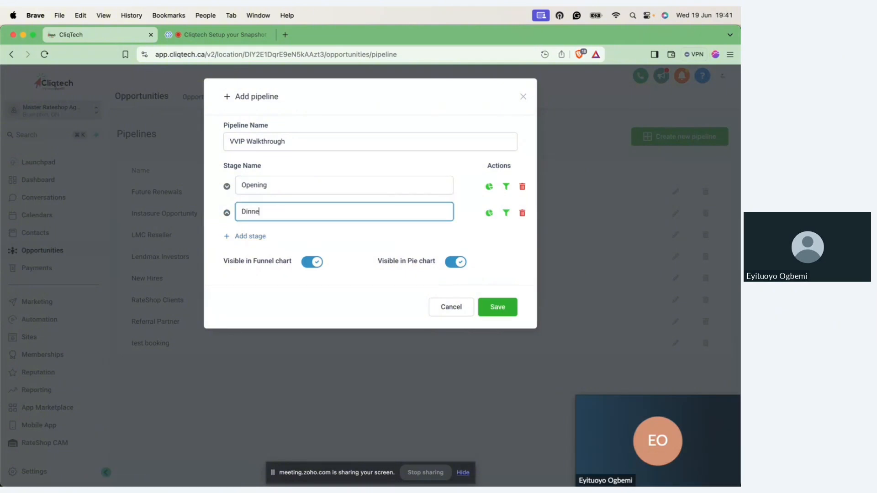
Step: Add a third stage named "Take them to brunch" to the VVIP Walkthrough pipeline and save the pipeline
click(244, 237)
click(256, 237)
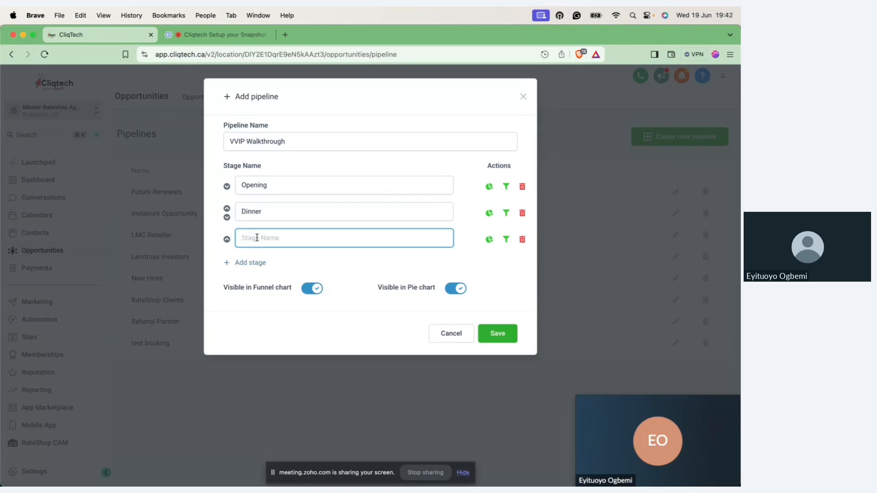
text(Take them to brunch)
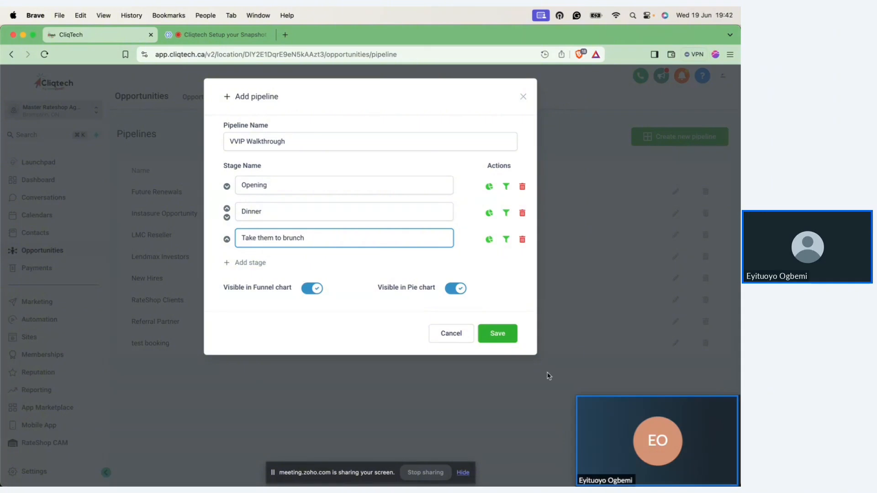
click(510, 345)
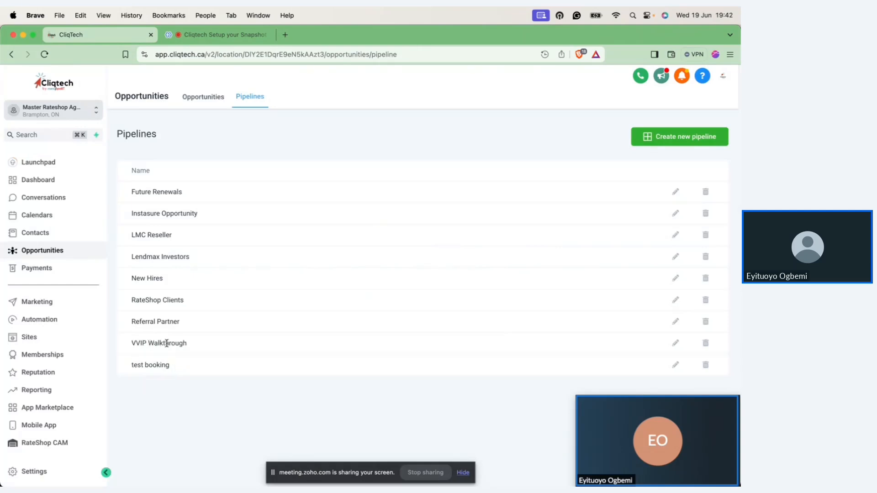
Step: Return to the opportunities board and display the VVIP Walkthrough pipeline
click(203, 99)
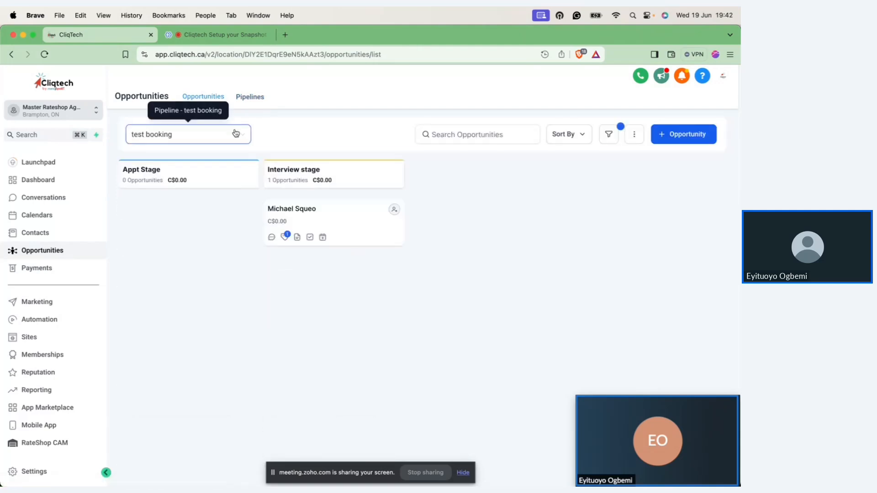
click(244, 136)
click(165, 246)
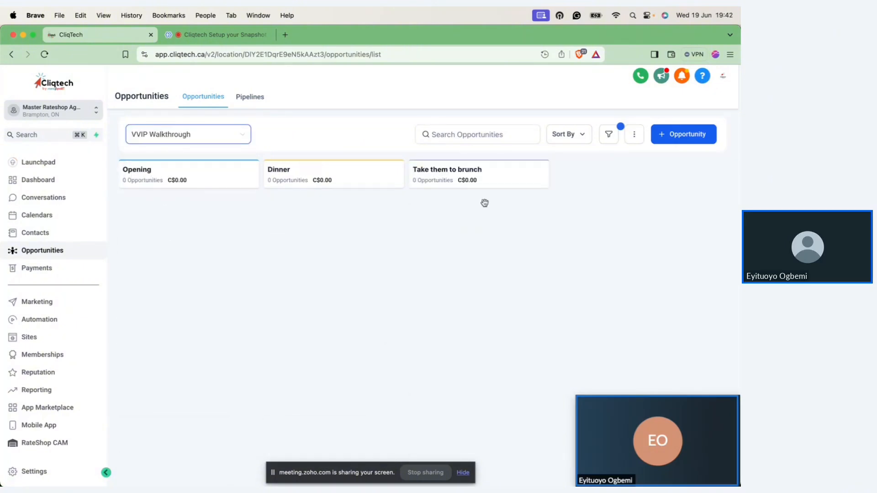
Step: Create an opportunity for the second listed existing contact in the Opening stage of VVIP Walkthrough, and close its details
click(684, 137)
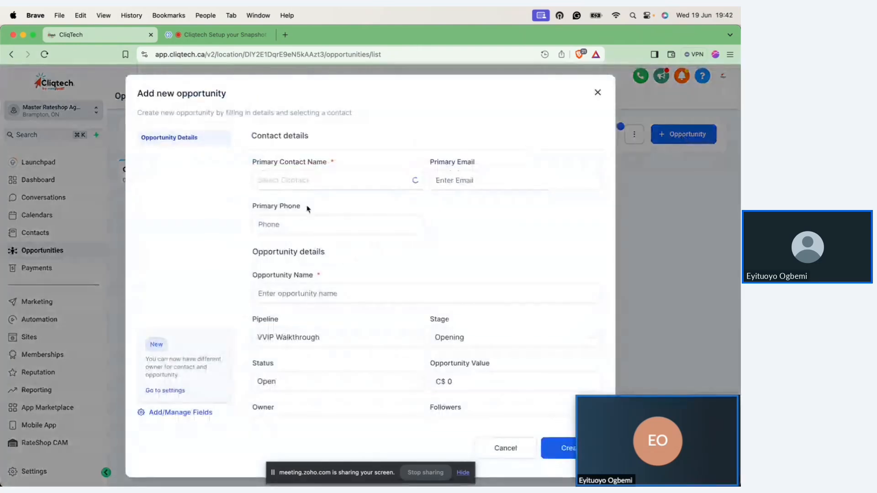
click(301, 181)
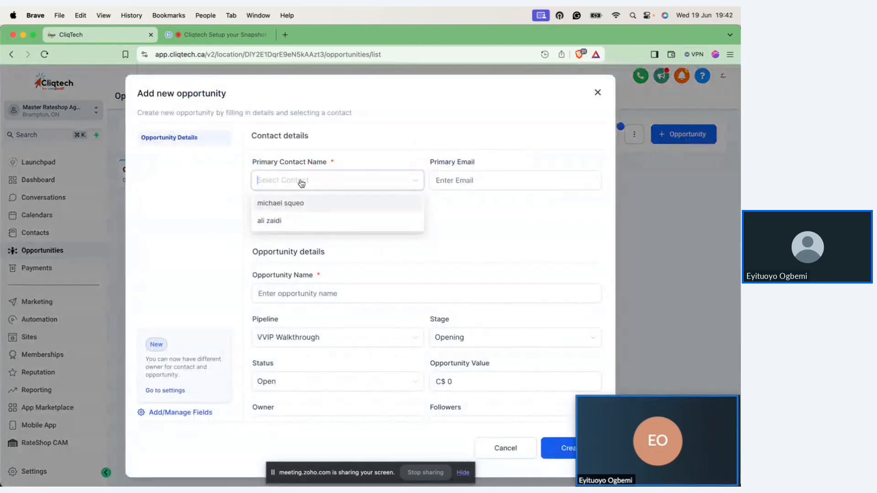
click(304, 219)
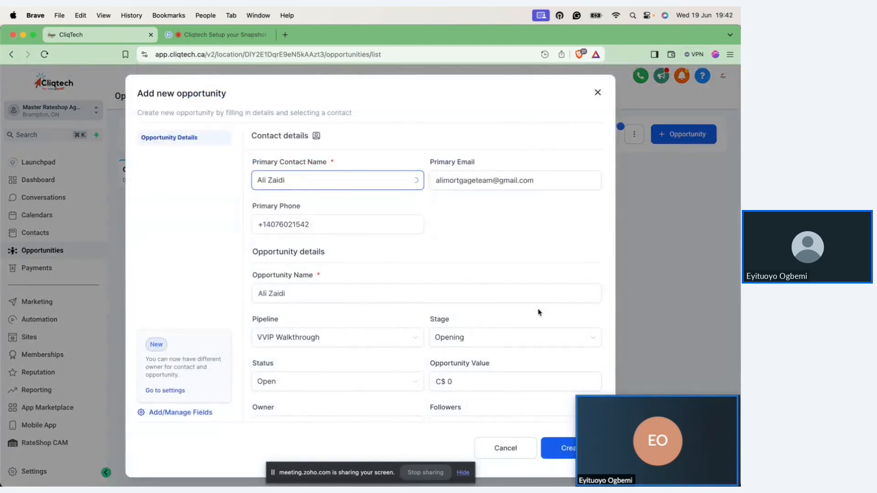
click(562, 449)
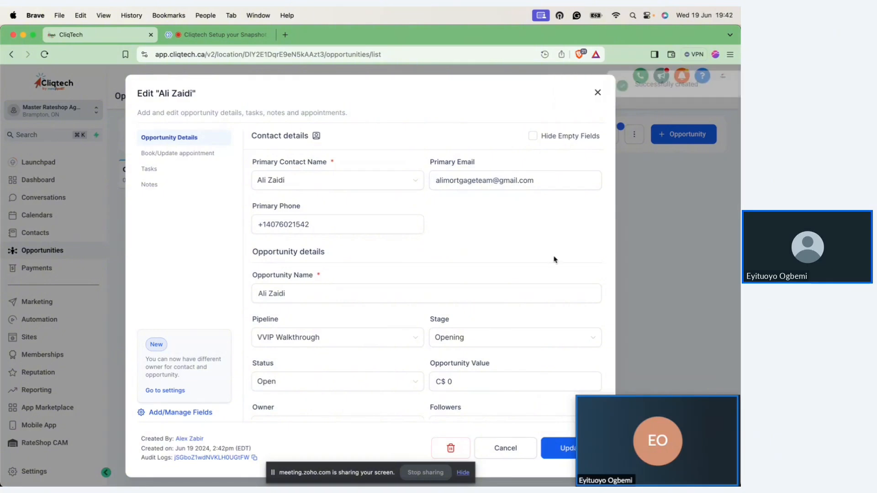
click(597, 92)
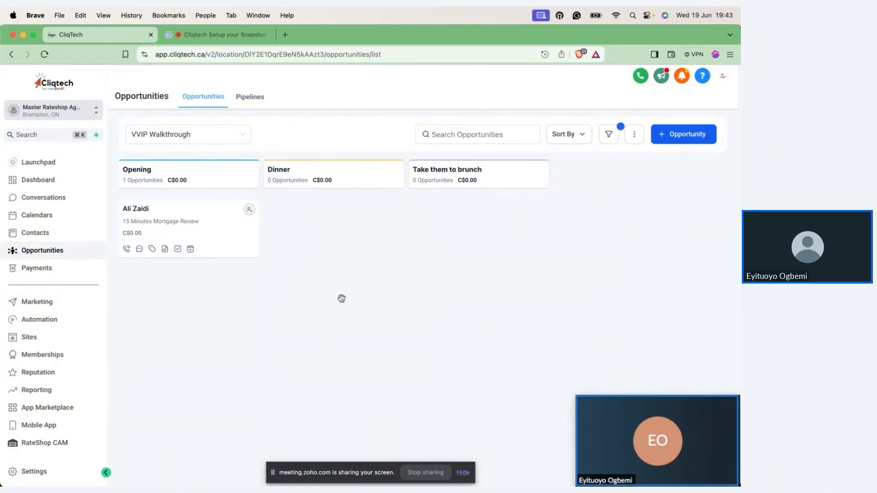
key(ctrl+Right)
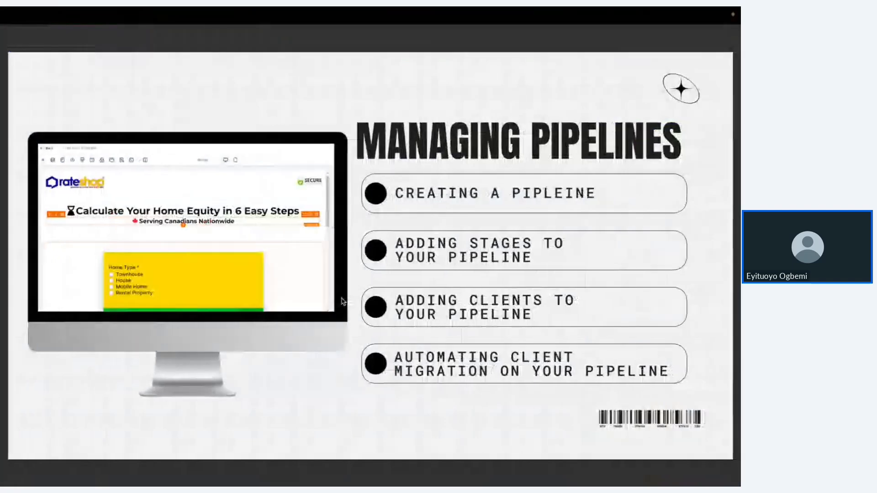
key(ctrl+Left)
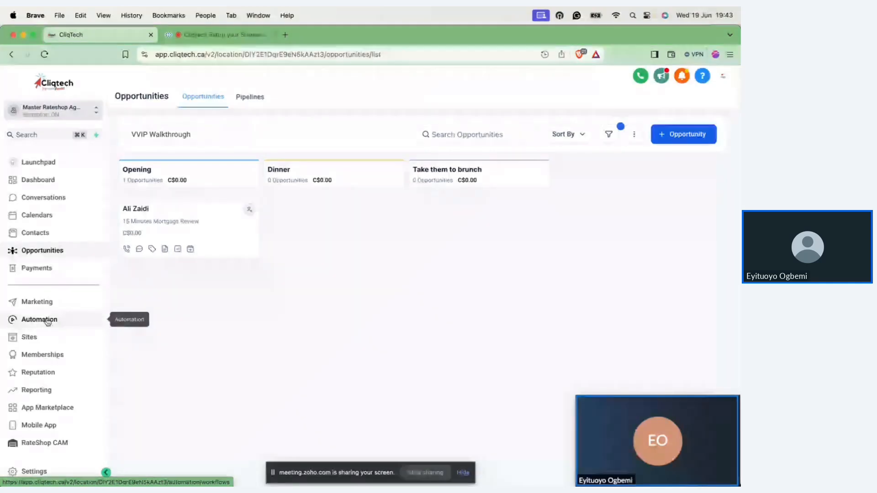
Step: Open the Lendmax Registration workflow from the Lendmax Investors folder in the automation workflows
click(48, 321)
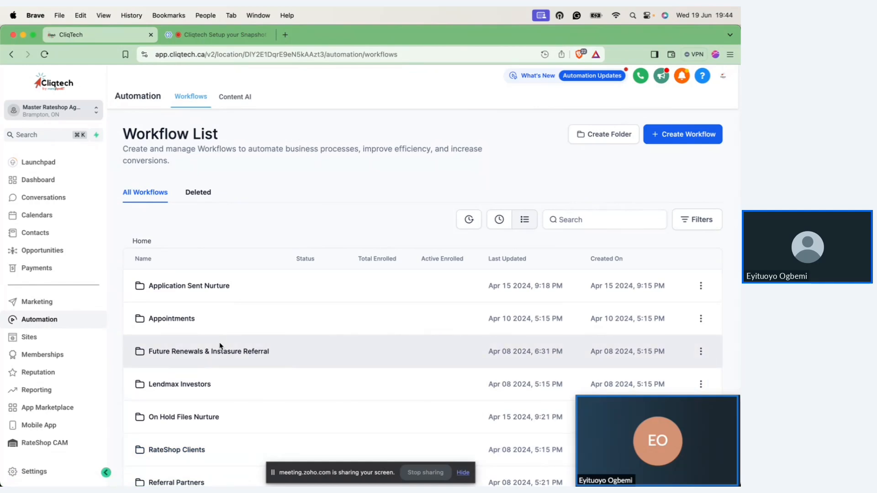
scroll(220, 345, down, 5)
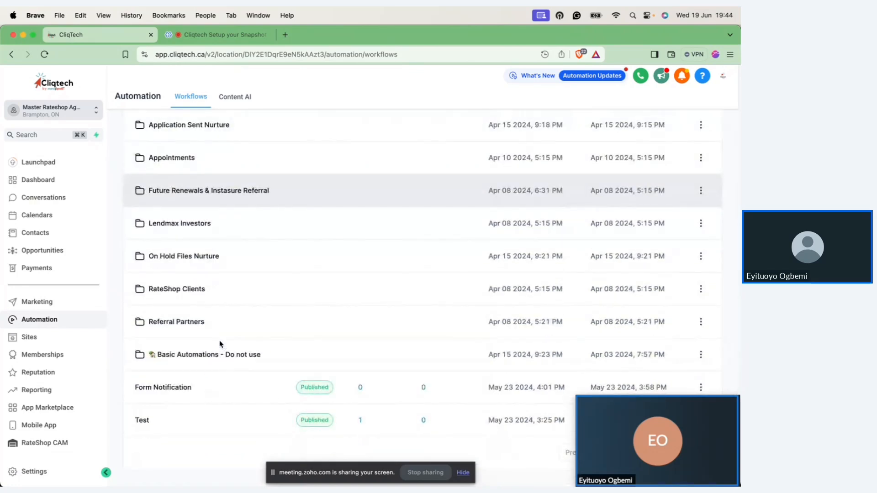
click(194, 225)
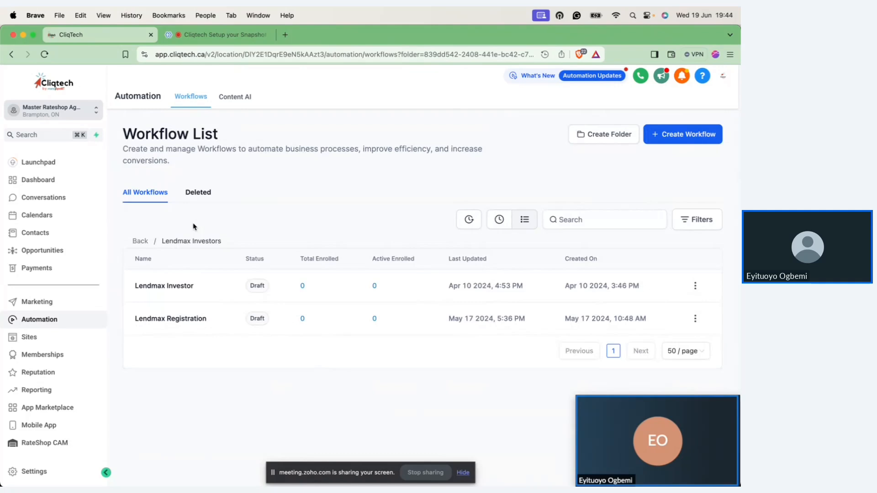
click(182, 320)
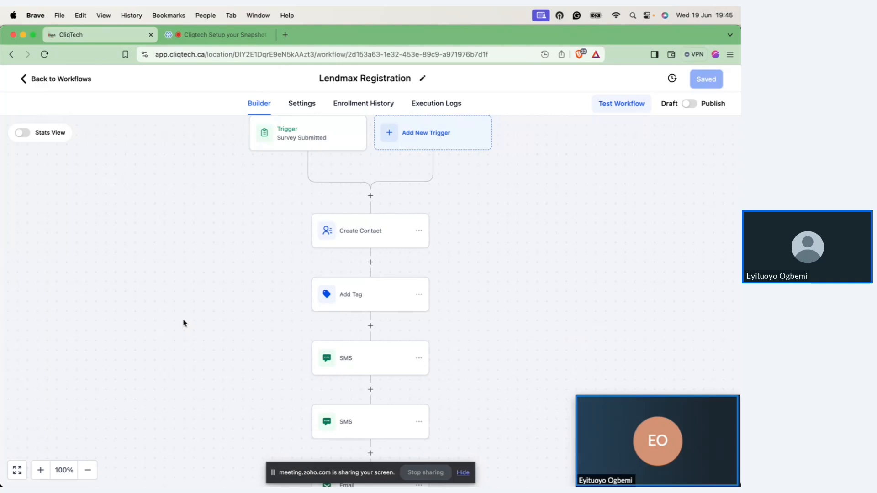
Step: Examine the workflow's Survey Submitted trigger and its survey filter, moving the meeting video window out of the way, and close it without saving
click(308, 133)
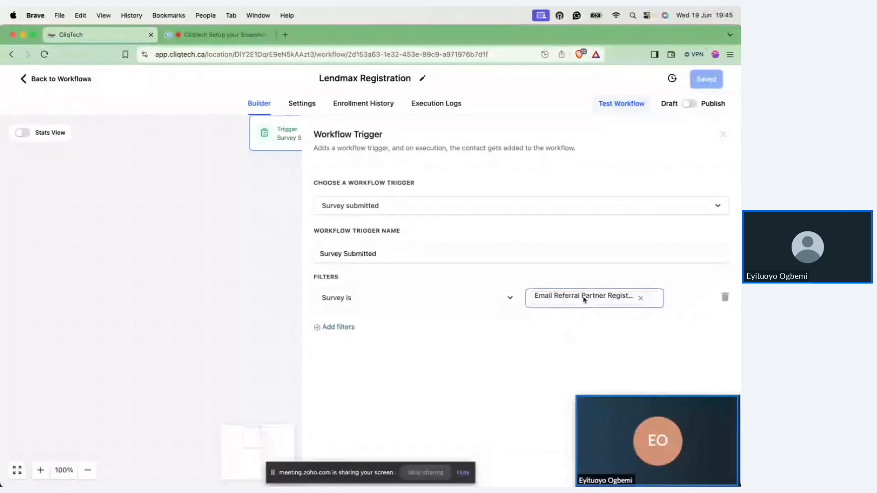
mouse_move(626, 449)
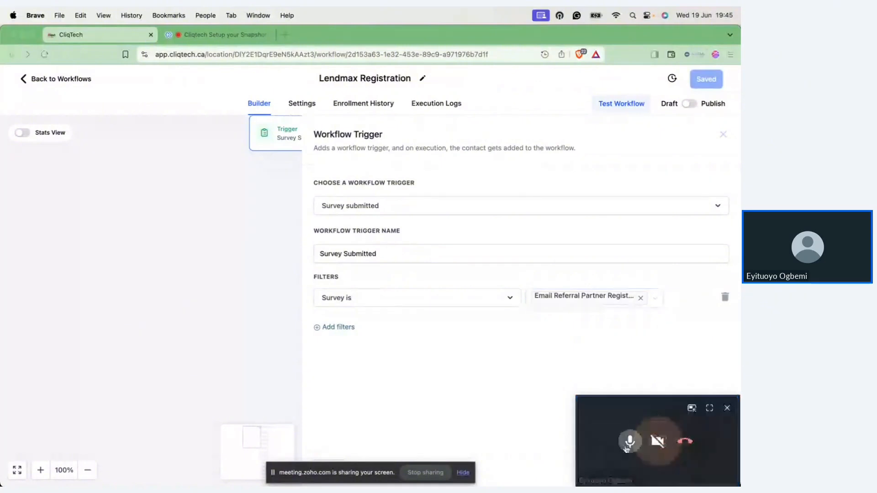
drag(596, 454, 210, 358)
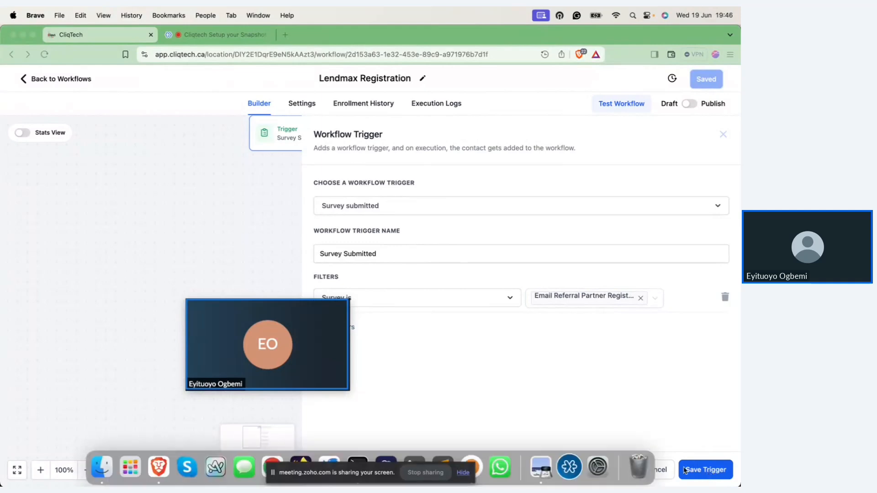
click(669, 471)
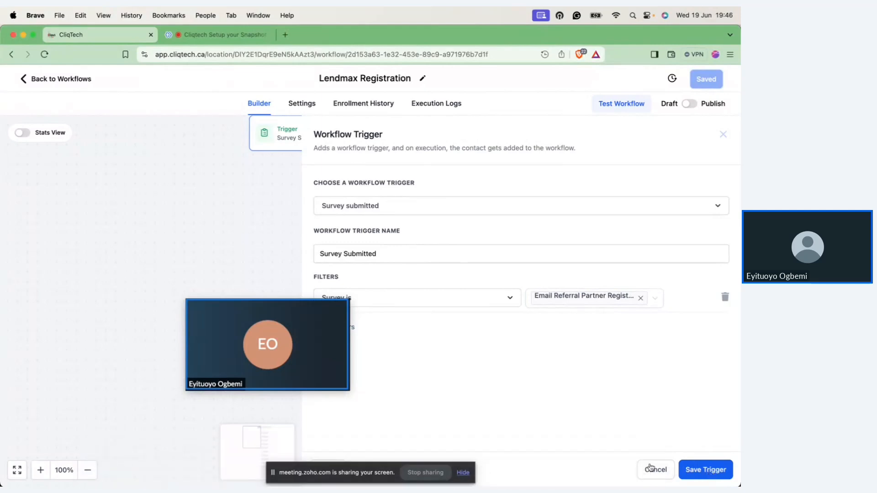
click(651, 468)
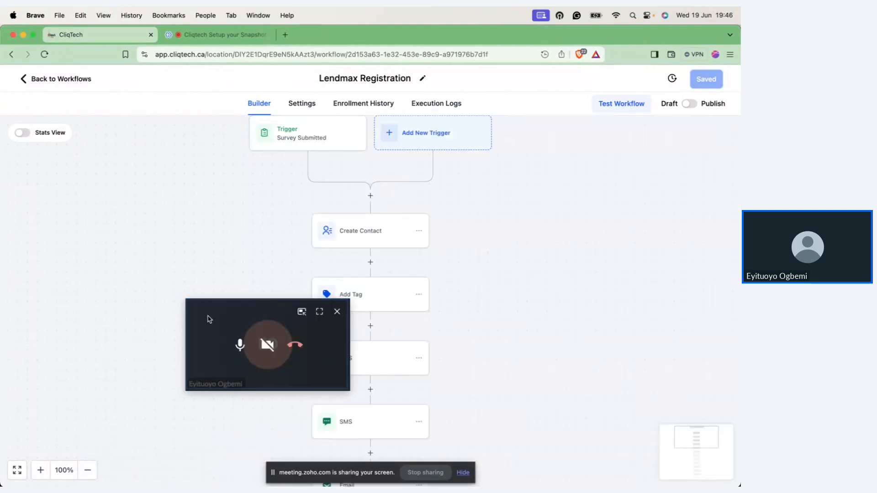
drag(209, 319, 578, 393)
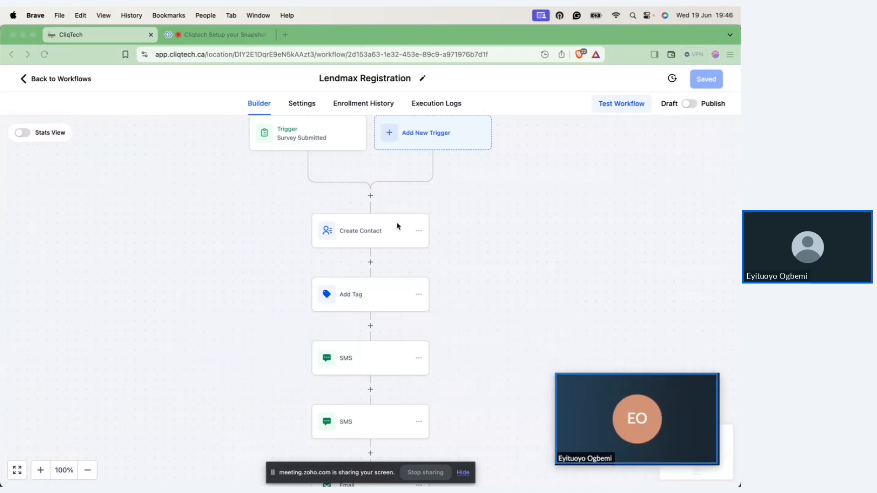
Step: Add a Contact Source field with the value lendmax to the Create Contact action and save the action
click(367, 231)
click(367, 230)
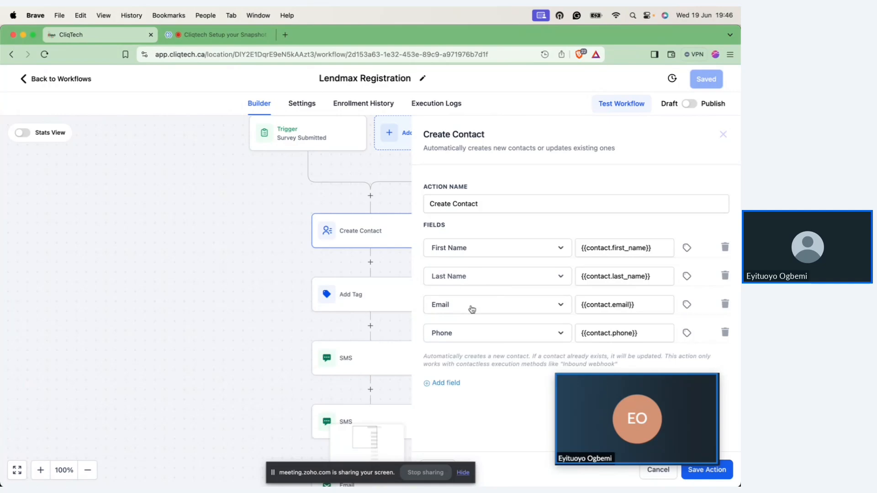
click(450, 383)
click(465, 361)
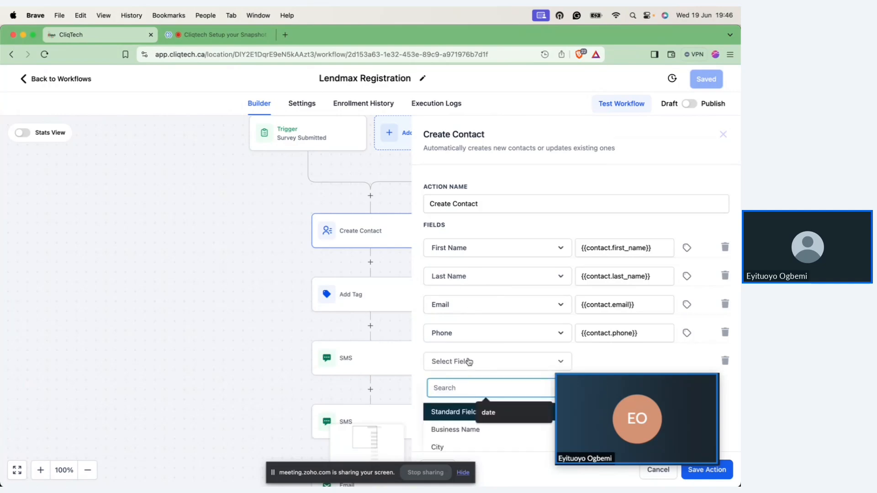
scroll(469, 362, down, 3)
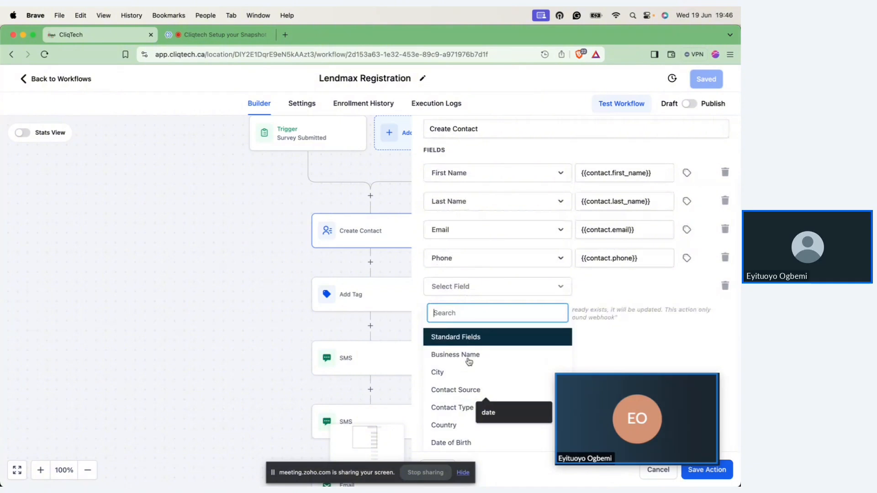
text(ta)
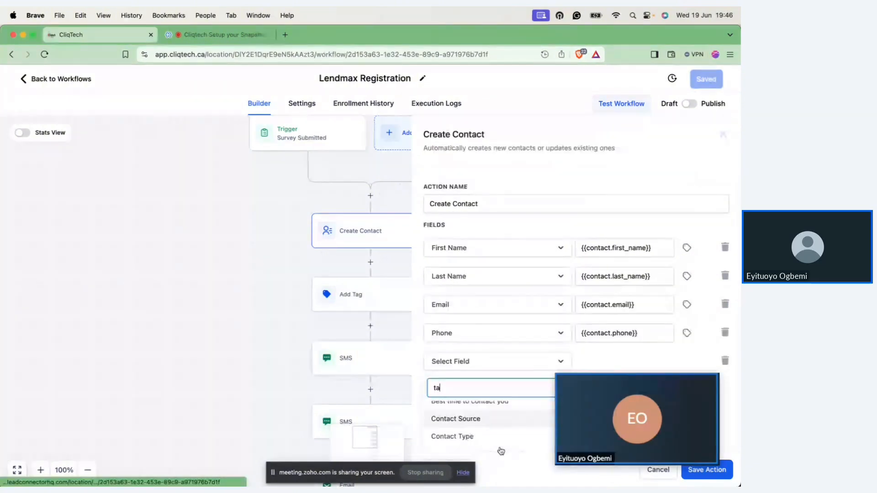
click(470, 418)
click(641, 357)
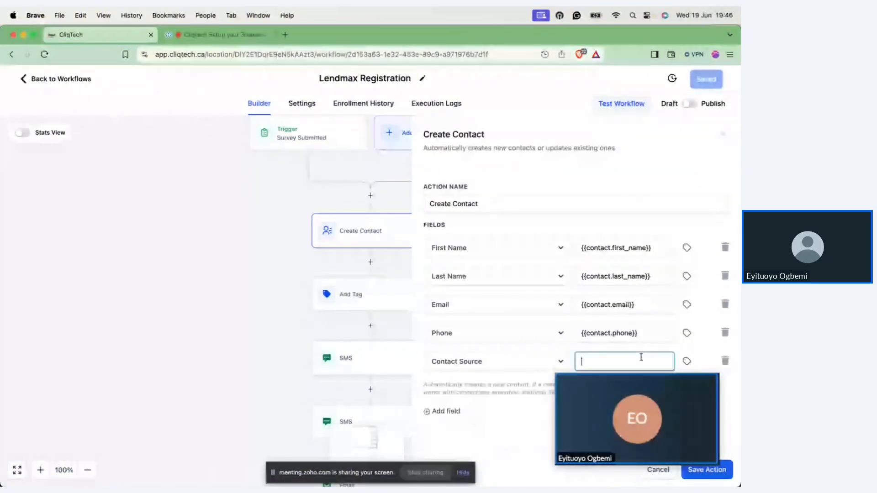
text(lendmax)
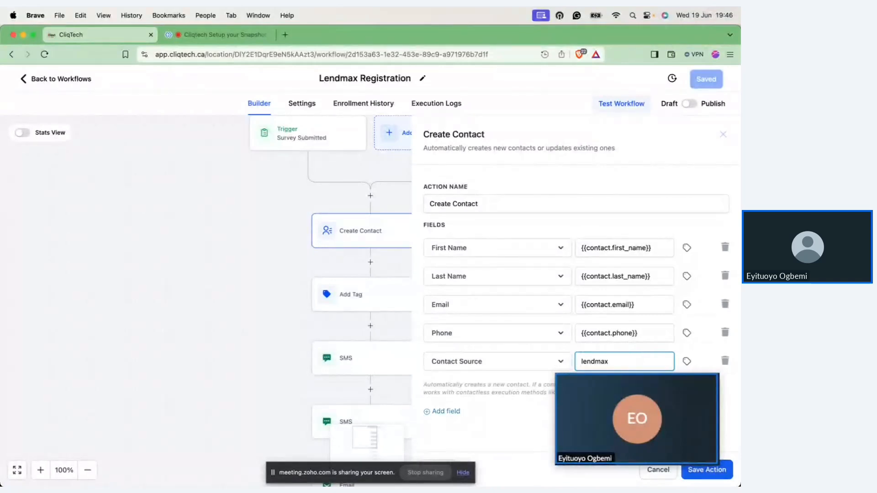
click(713, 475)
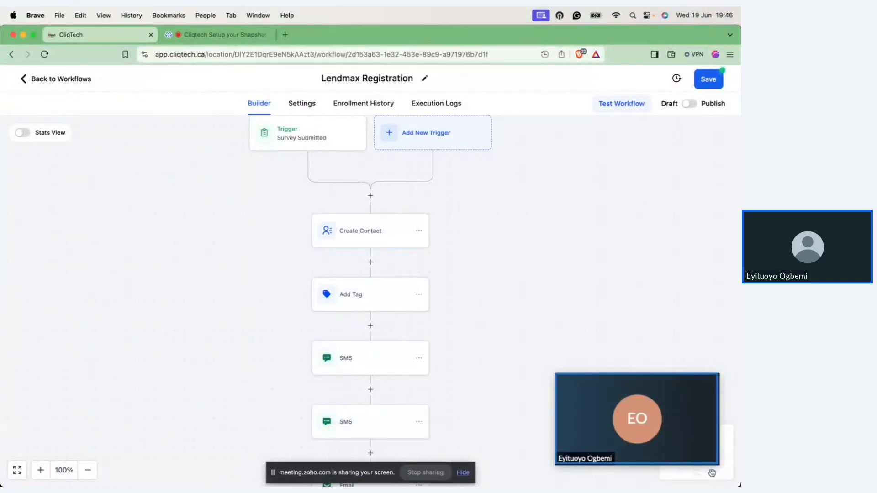
Step: Examine the fields available for an additional entry in the Create Contact action, and close the action without saving
click(349, 233)
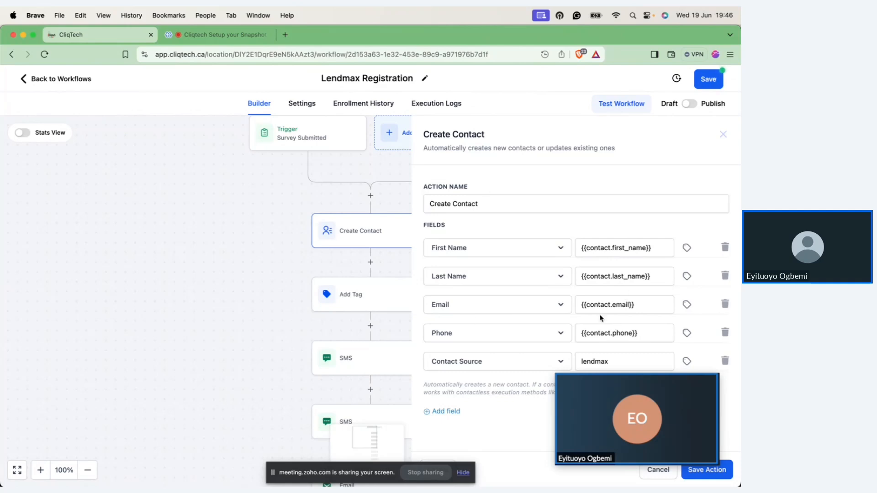
click(455, 413)
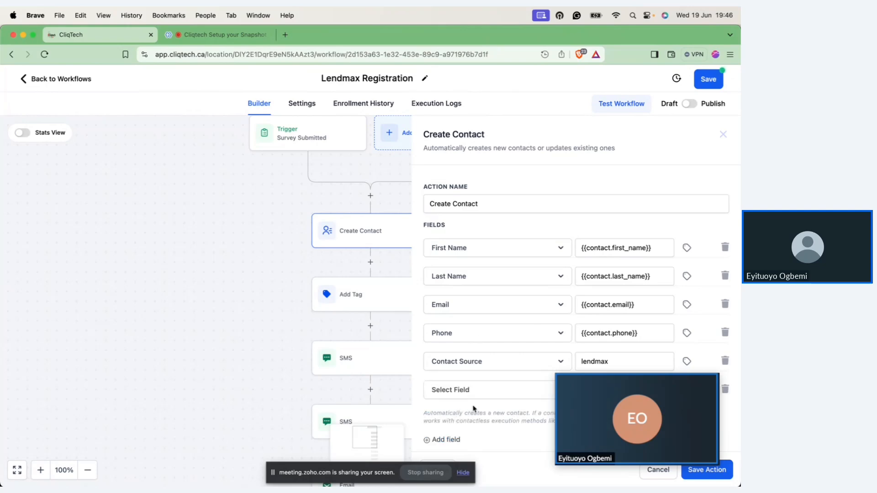
click(473, 397)
scroll(473, 397, down, 8)
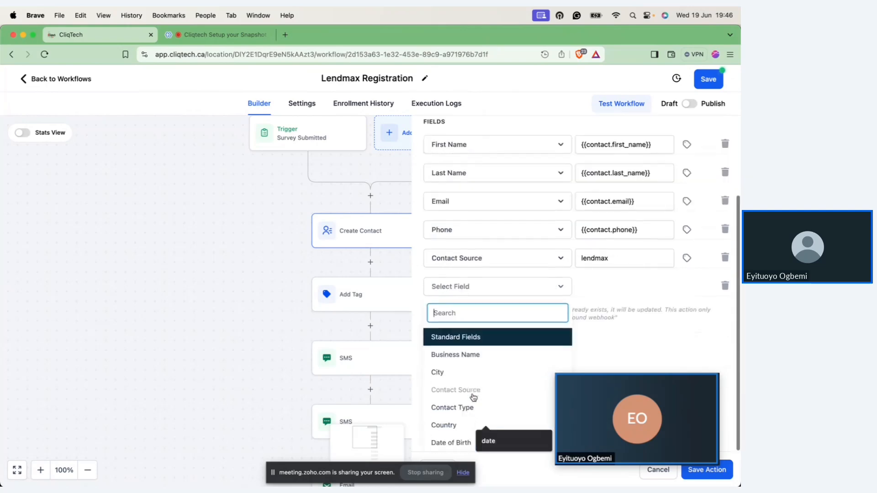
scroll(473, 397, down, 8)
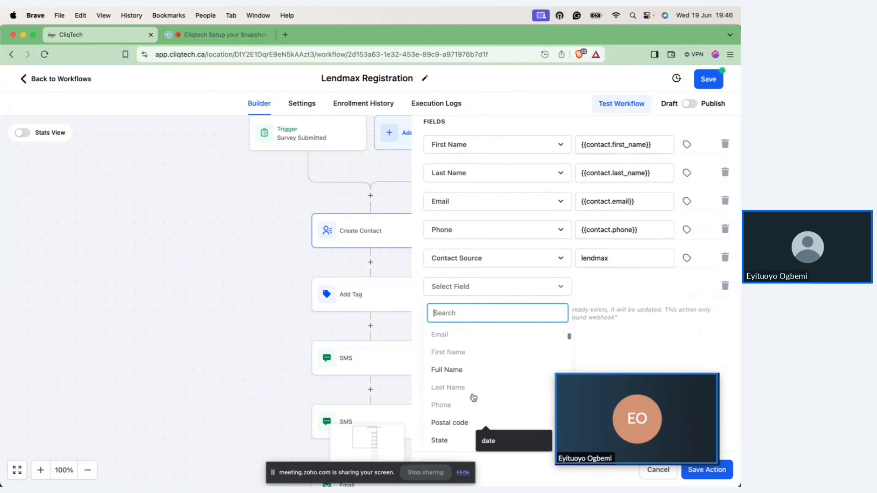
scroll(473, 397, down, 10)
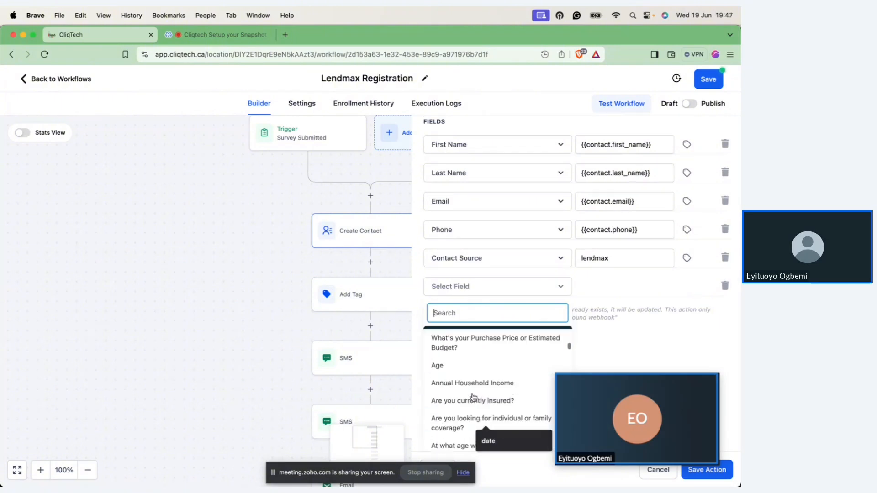
scroll(473, 398, down, 6)
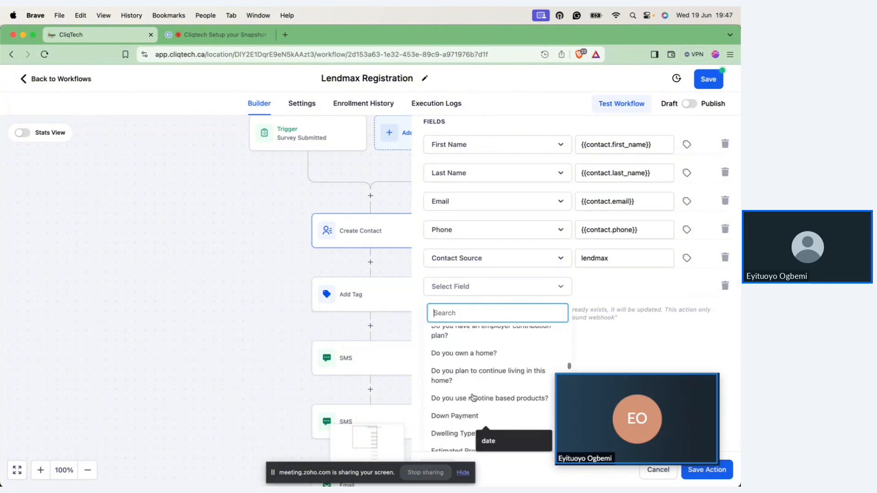
click(620, 337)
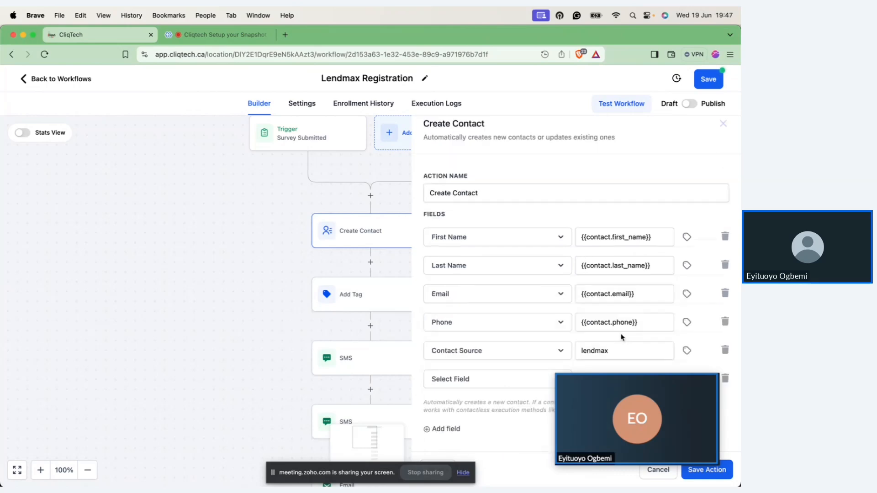
click(656, 470)
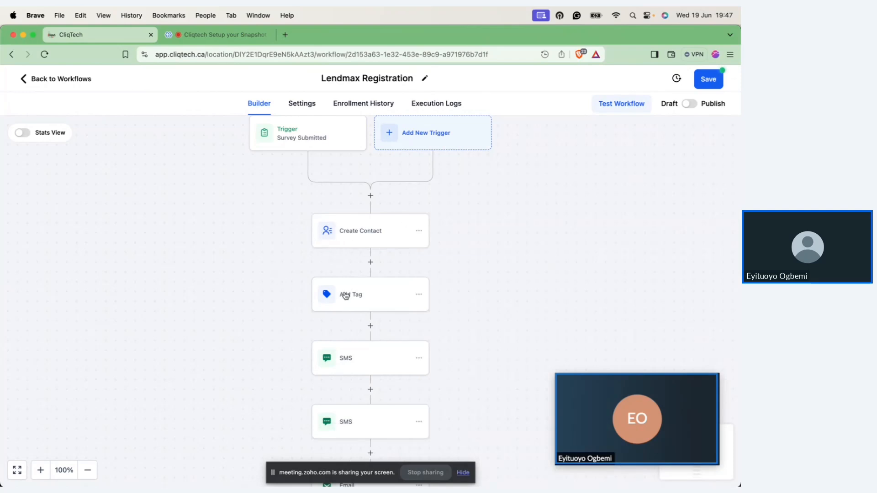
Step: Insert a Wait action between the last Email and the SMS before it, with a time delay value of 3, and save the action
scroll(345, 296, down, 5)
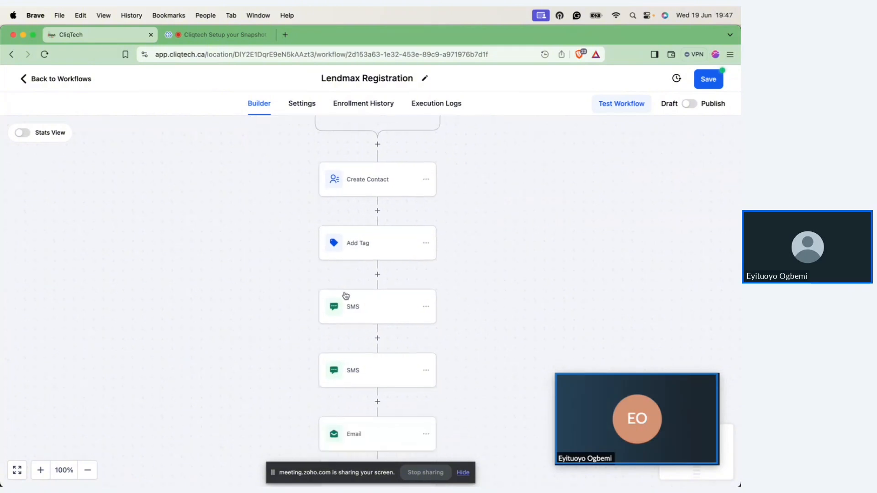
scroll(344, 289, down, 10)
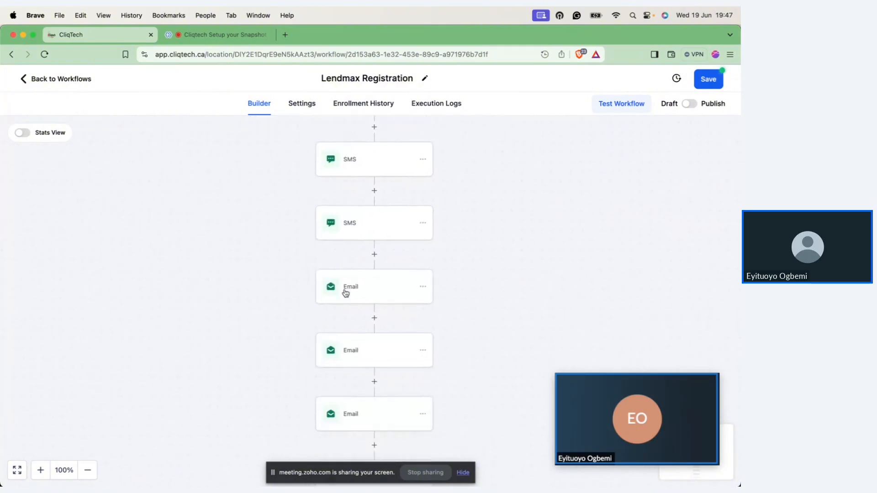
scroll(344, 291, down, 10)
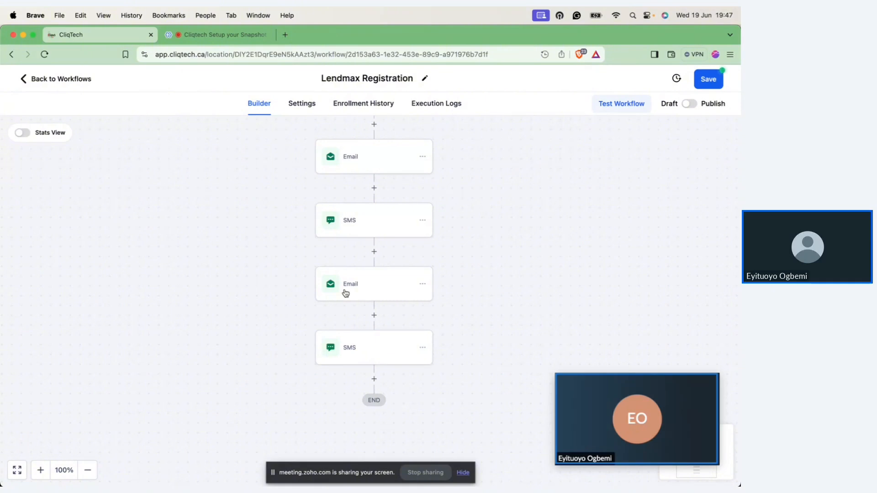
click(375, 252)
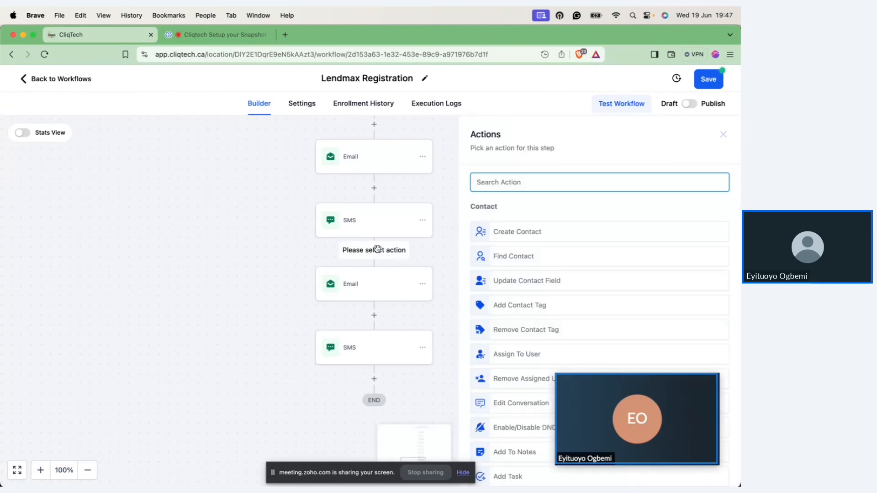
text(wait)
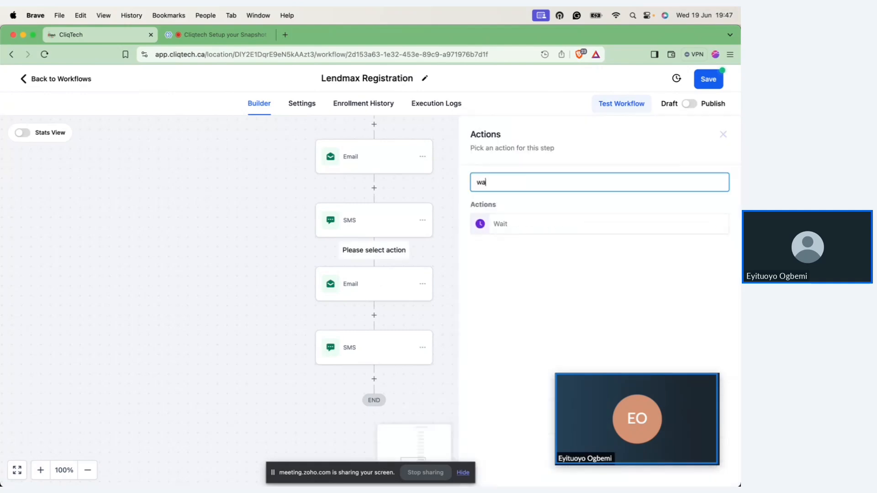
click(516, 225)
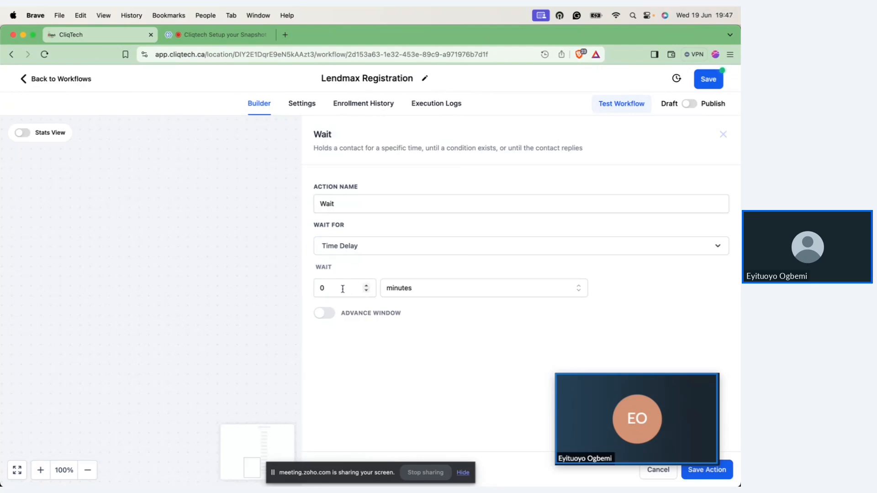
drag(342, 289, 308, 292)
text(3)
click(409, 297)
click(400, 335)
click(725, 475)
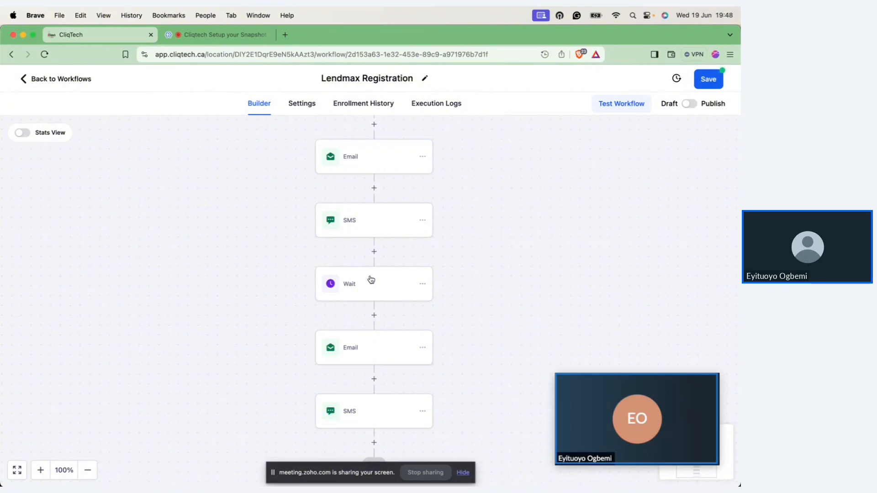
Step: Save the Lendmax Registration workflow, dismiss the notification and return to the workflow list
click(709, 79)
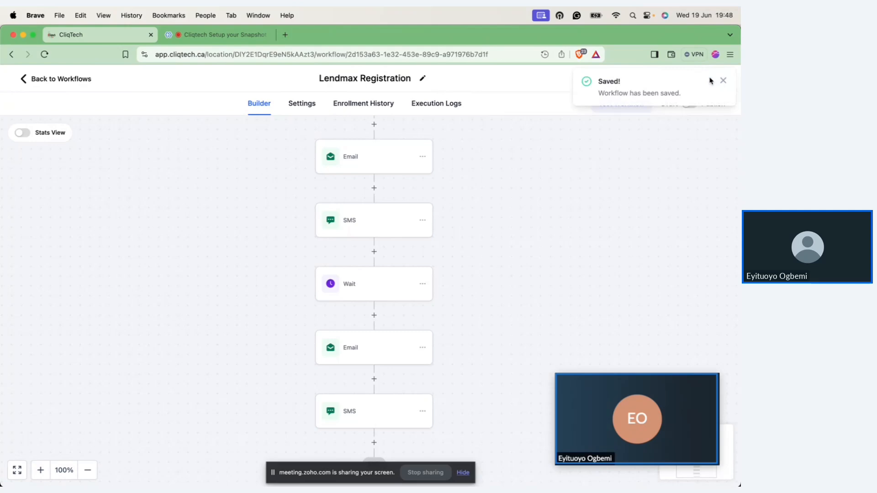
click(722, 81)
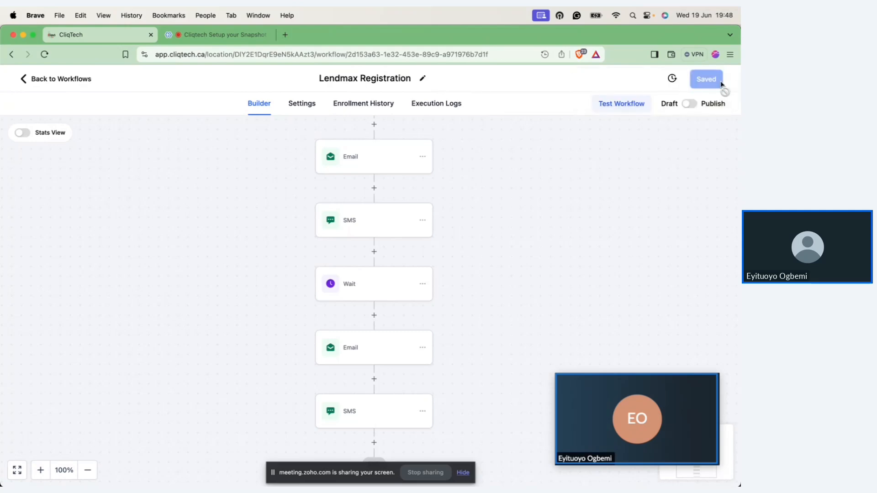
click(58, 81)
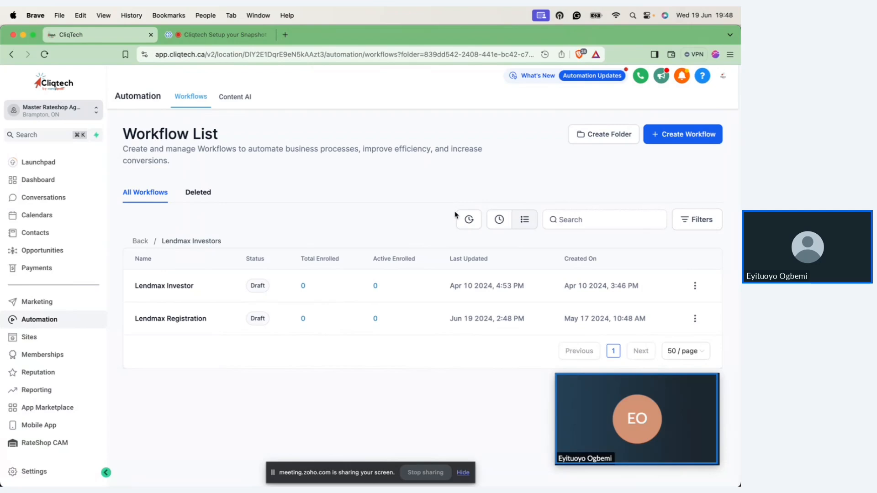
Step: Create a new workflow from scratch in the Lendmax Investors folder and acknowledge the Allow Re-entry notice
click(684, 137)
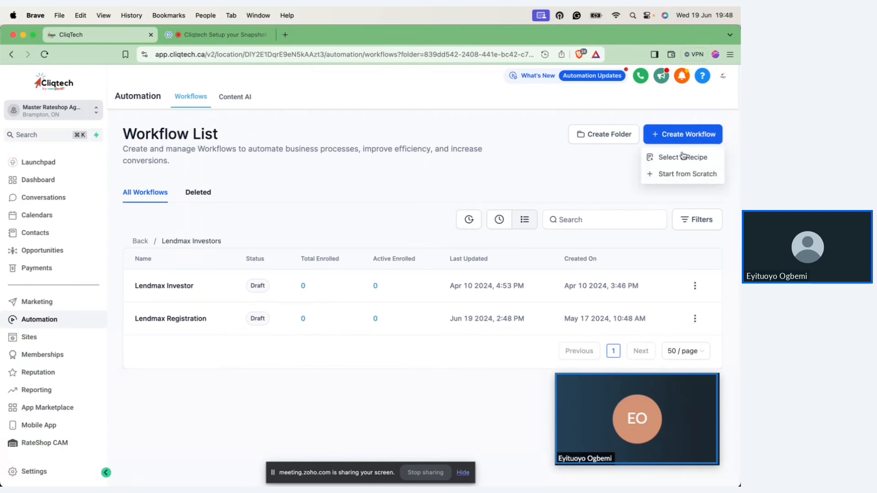
click(681, 177)
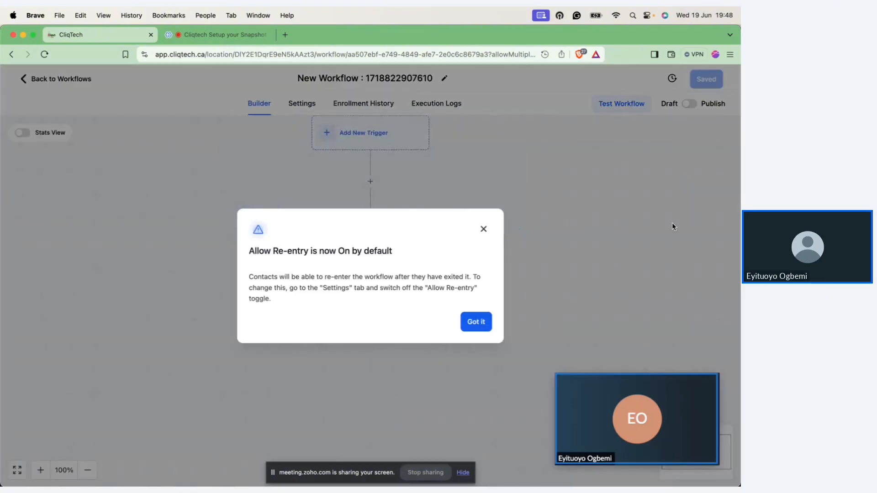
click(480, 317)
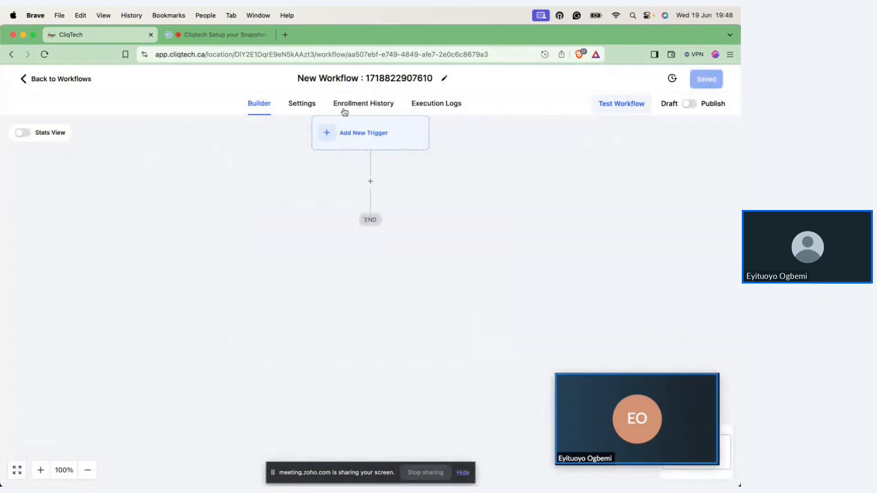
Step: Look through the available workflow triggers and choose Customer Booked Appointment for the new workflow
click(353, 137)
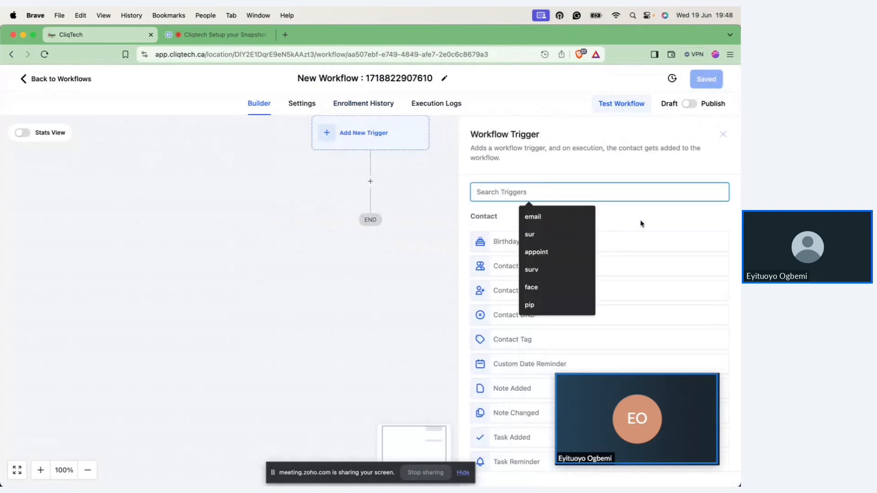
click(636, 211)
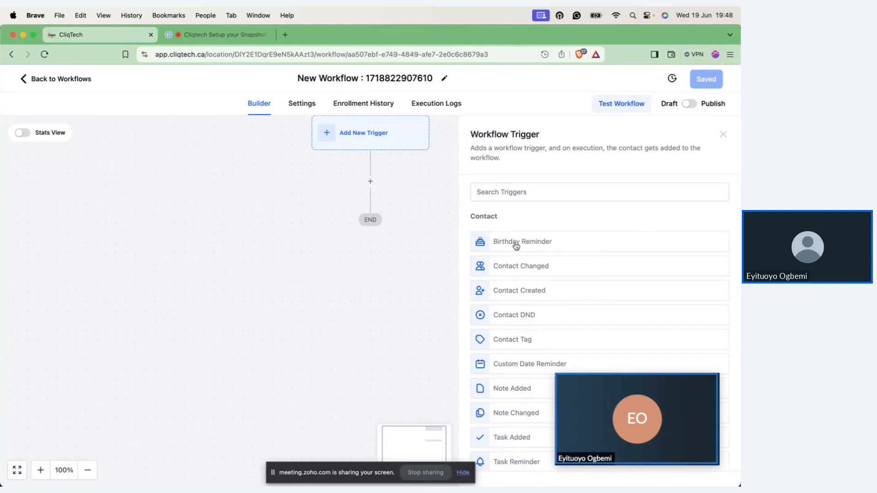
scroll(515, 245, down, 5)
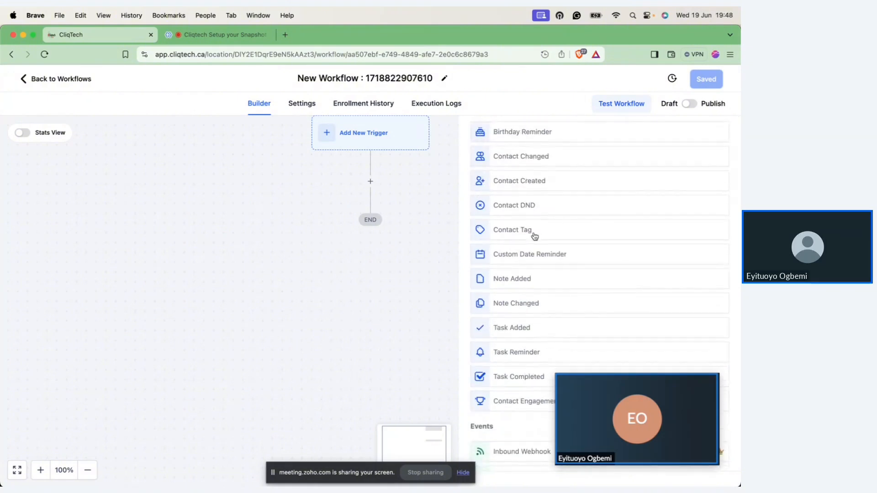
scroll(534, 236, down, 4)
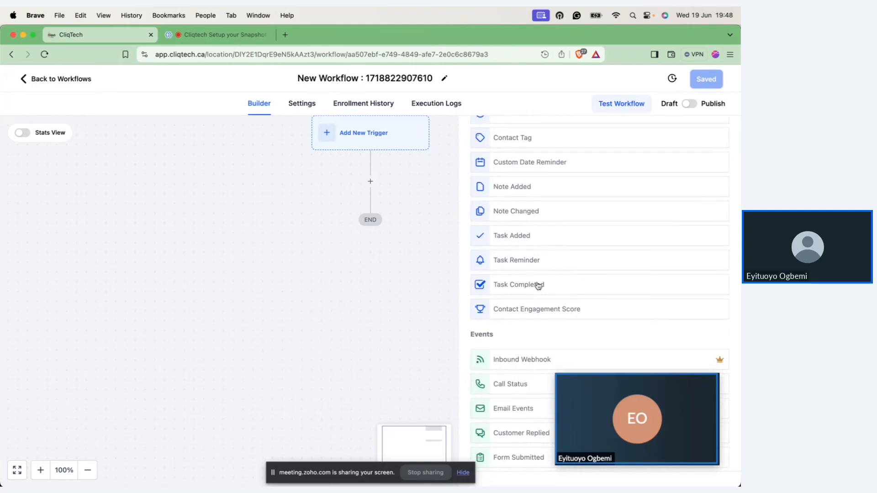
scroll(532, 274, down, 8)
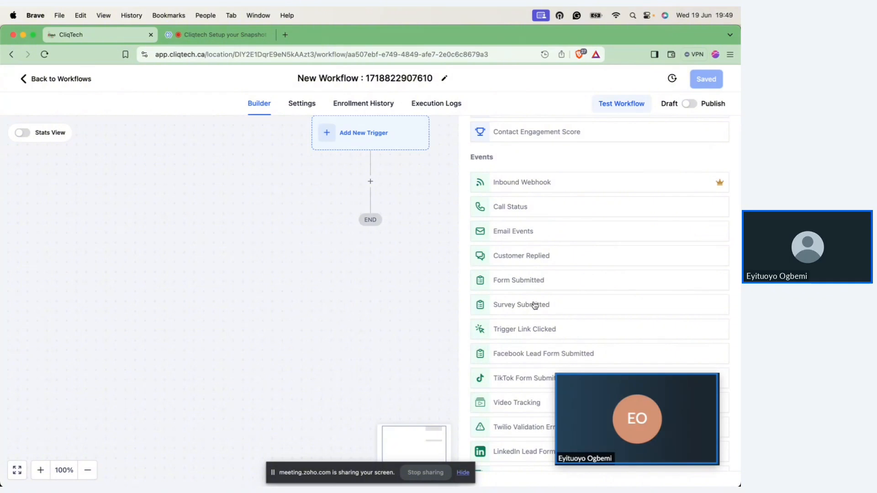
scroll(534, 305, down, 2)
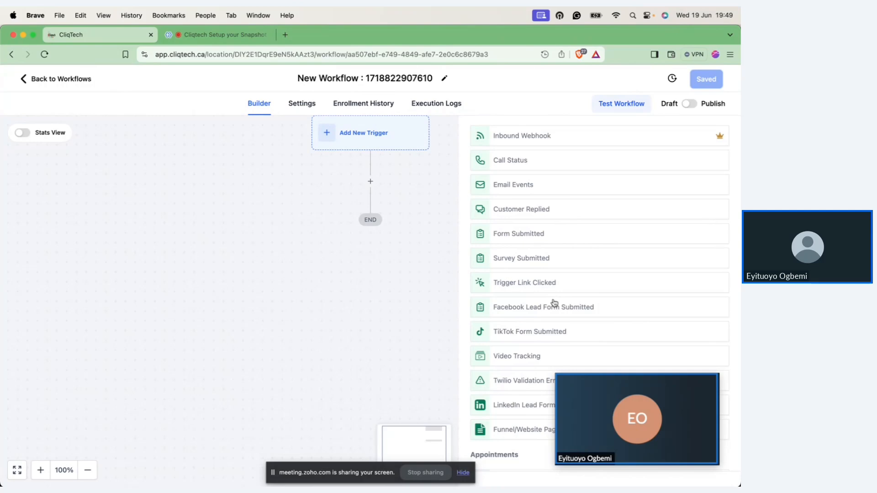
scroll(554, 303, down, 3)
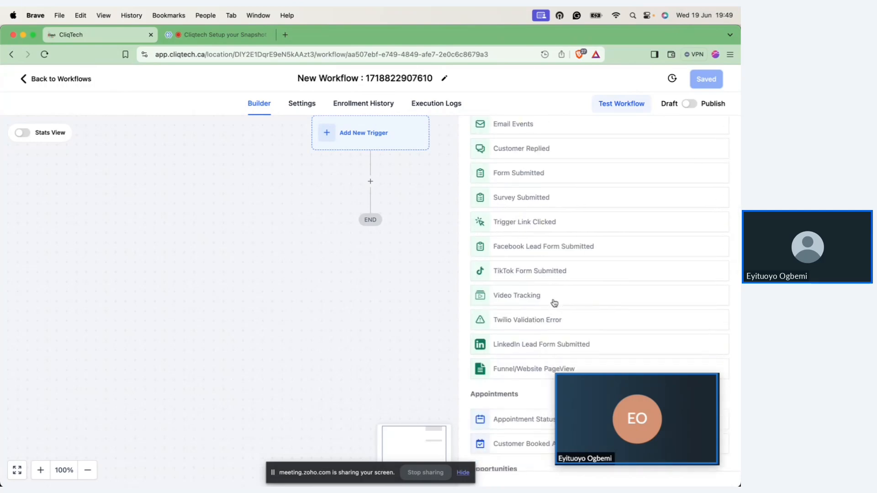
scroll(554, 303, down, 2)
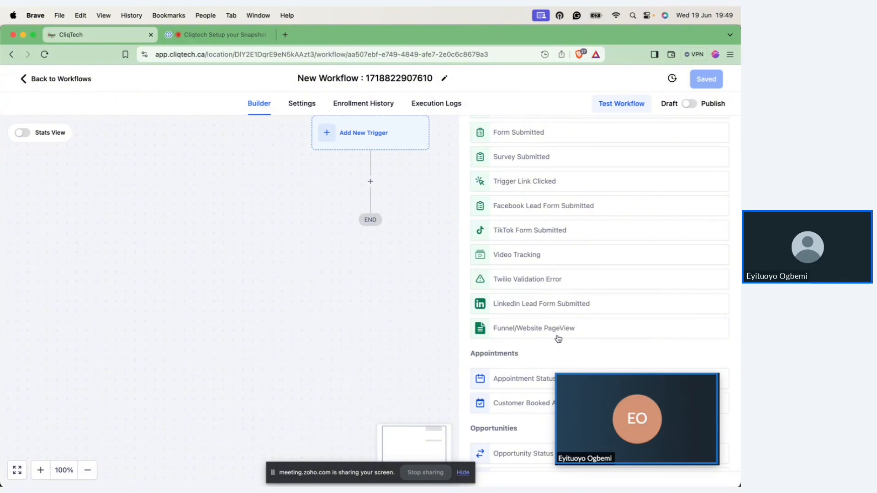
scroll(558, 339, down, 5)
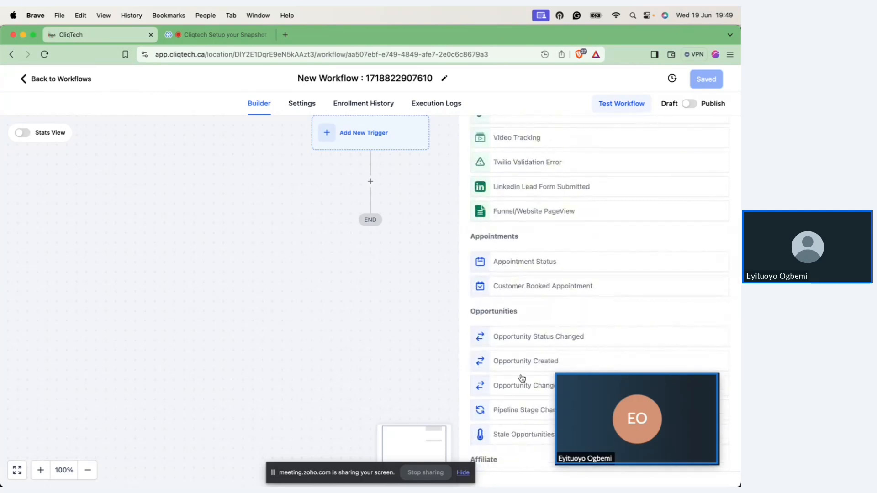
click(577, 287)
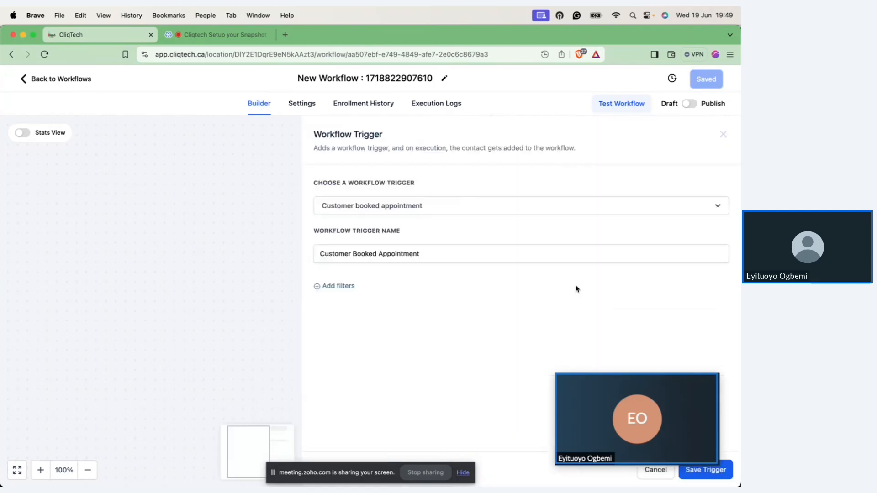
Step: Add an In calendar filter to the Customer Booked Appointment trigger, set to the 15 Minutes Mortgage Review calendar
click(345, 287)
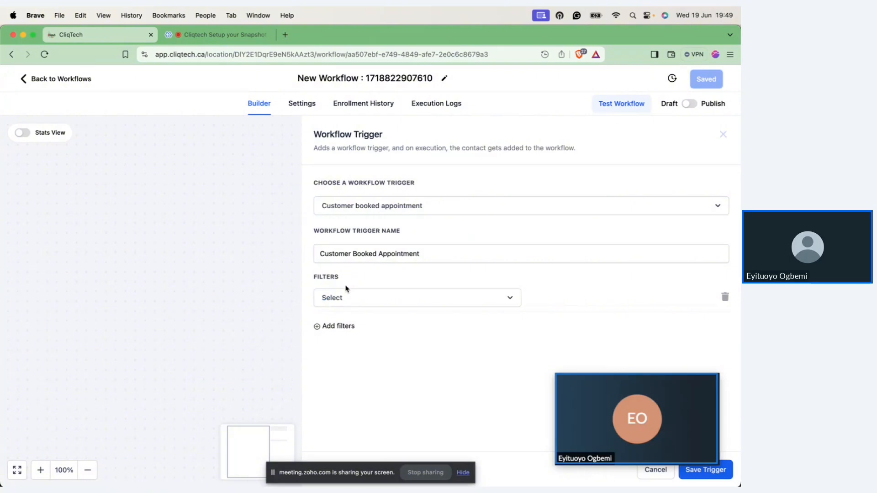
click(385, 303)
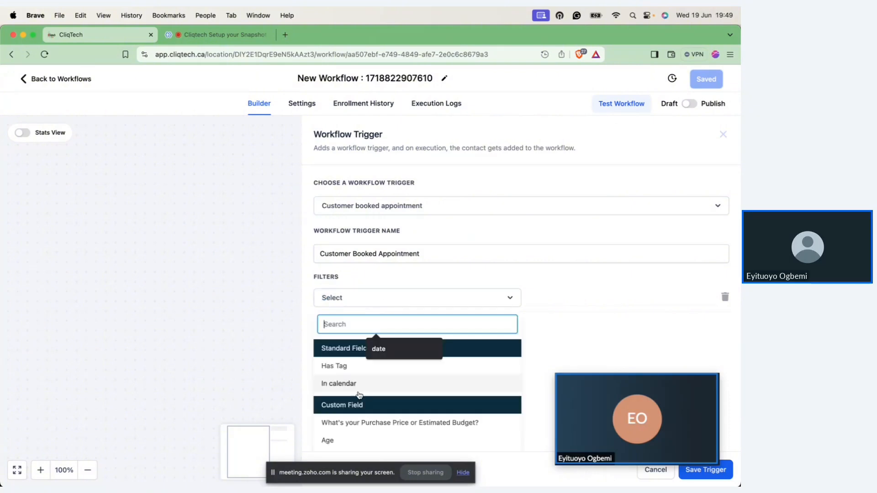
click(355, 384)
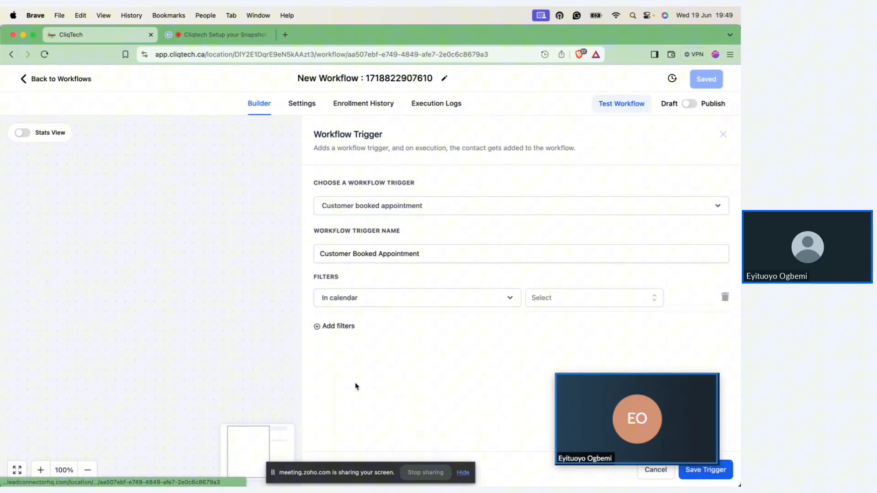
click(559, 302)
click(557, 341)
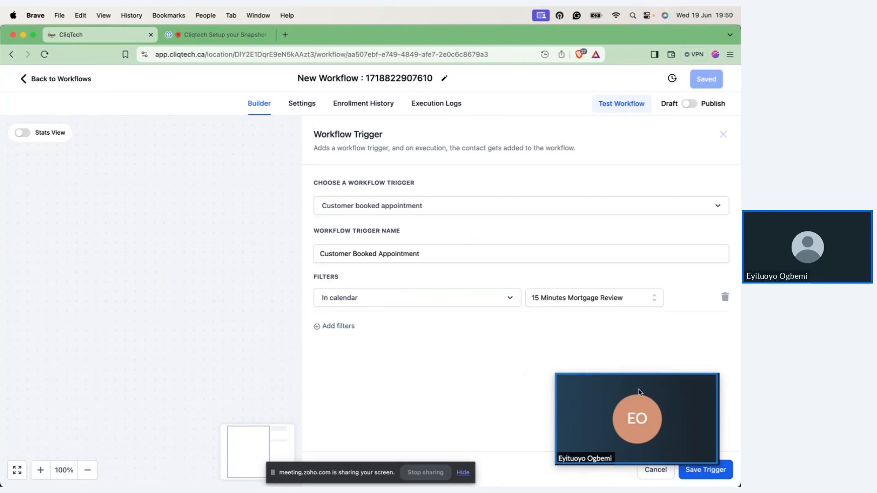
Step: Save the Customer Booked Appointment trigger and rename the workflow as "Appointment Booked"
click(702, 470)
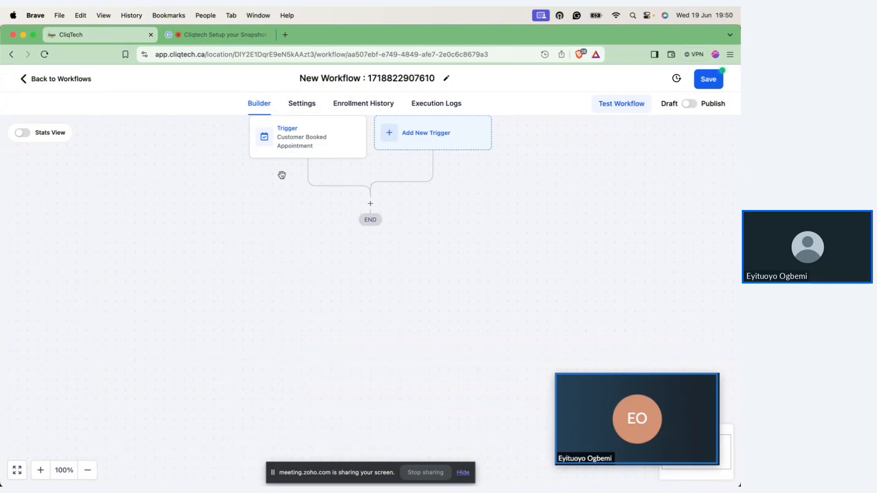
click(401, 81)
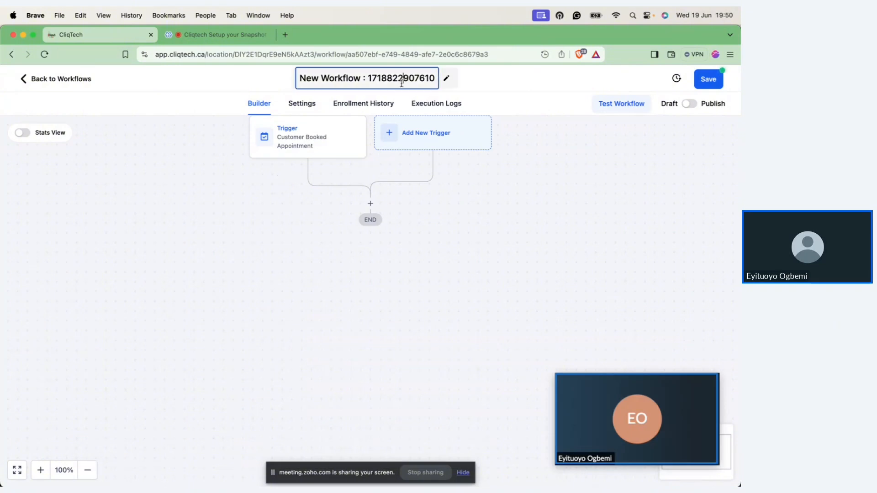
key(super+a)
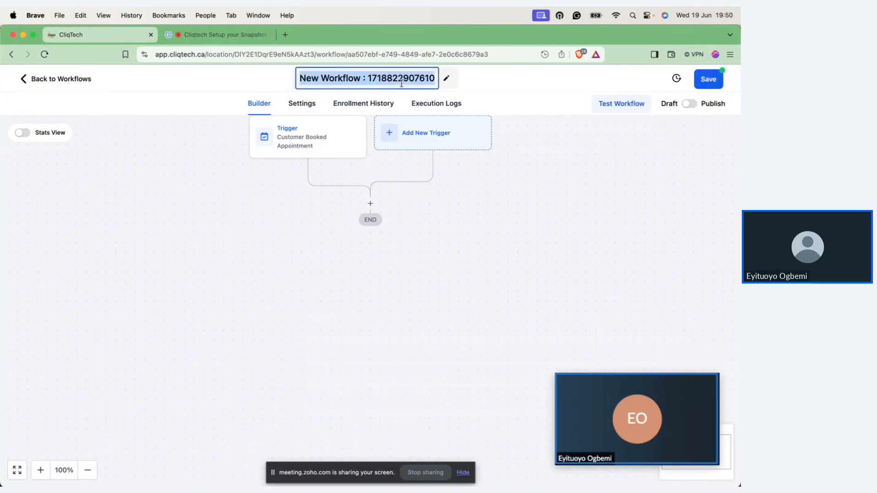
text(Appoi)
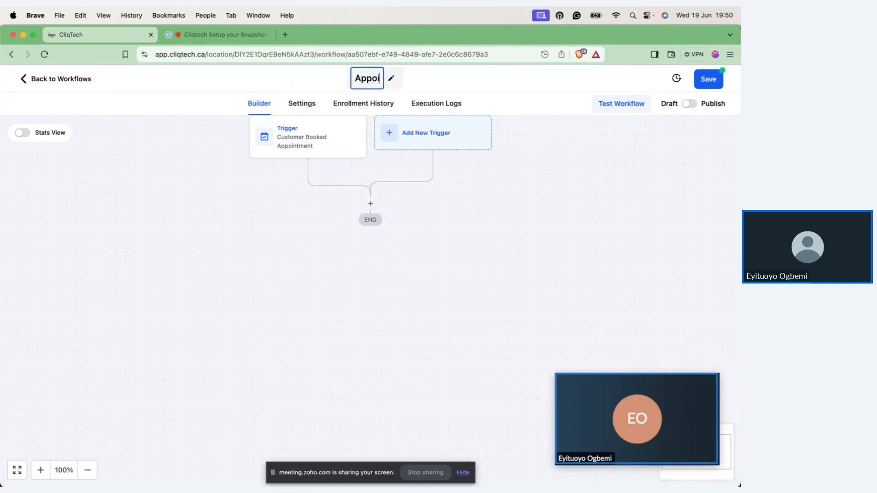
text(ntement Booked)
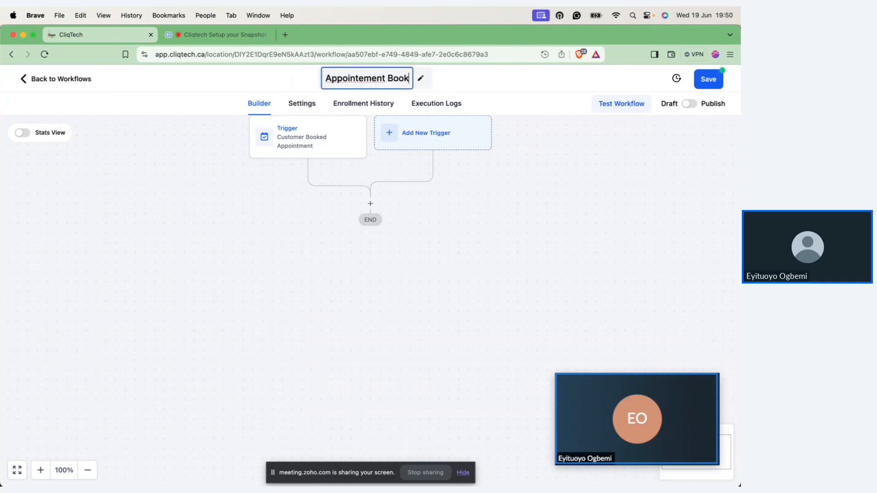
right_click(365, 78)
click(372, 85)
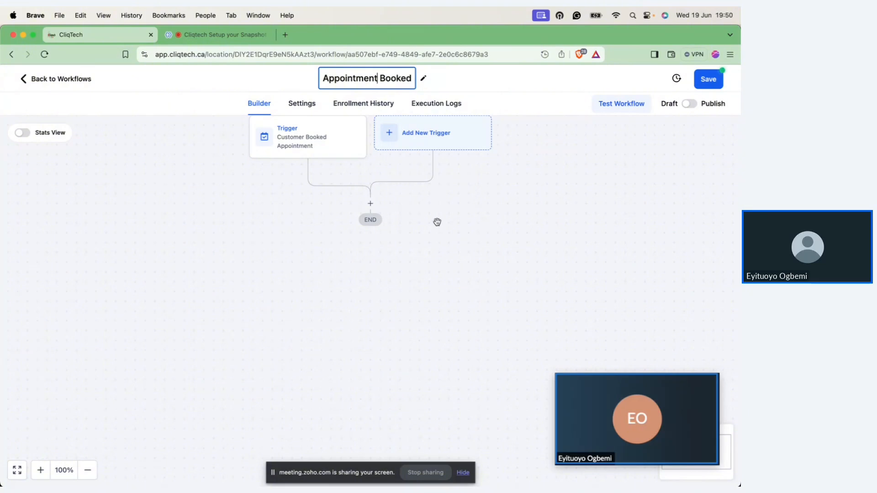
Step: Add an SMS action below the trigger and browse its available message templates without choosing one
click(371, 204)
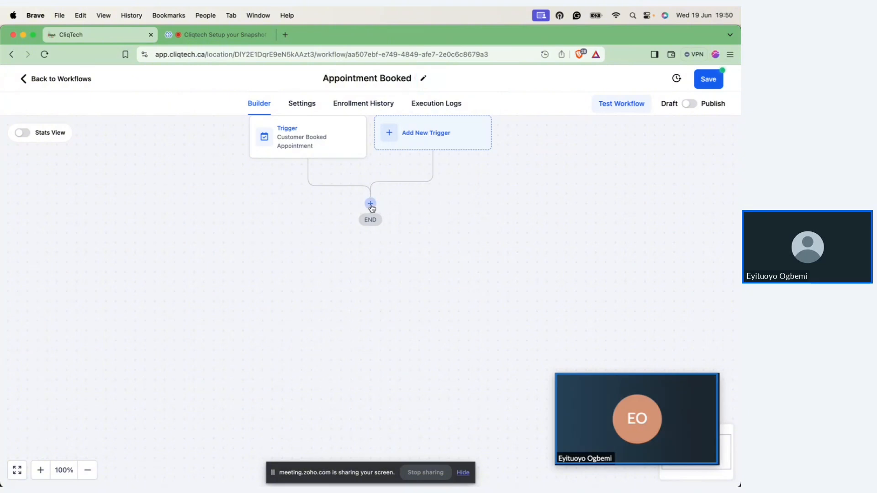
click(370, 205)
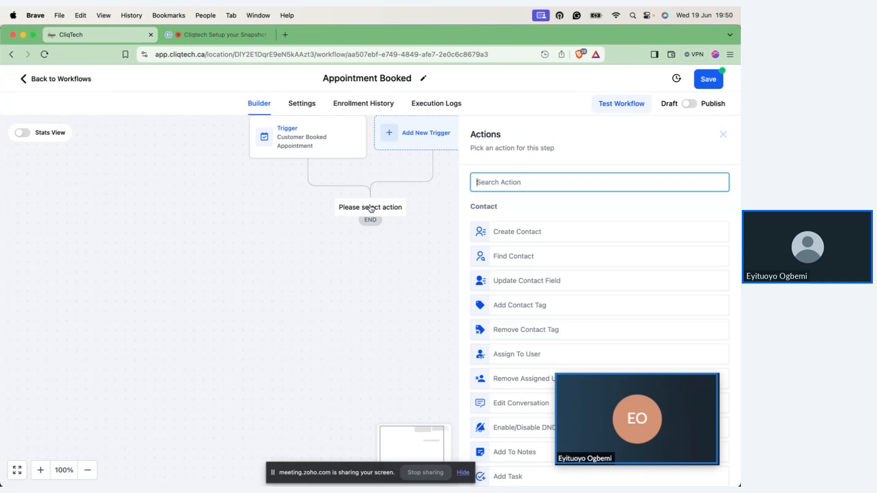
text(sms)
click(518, 224)
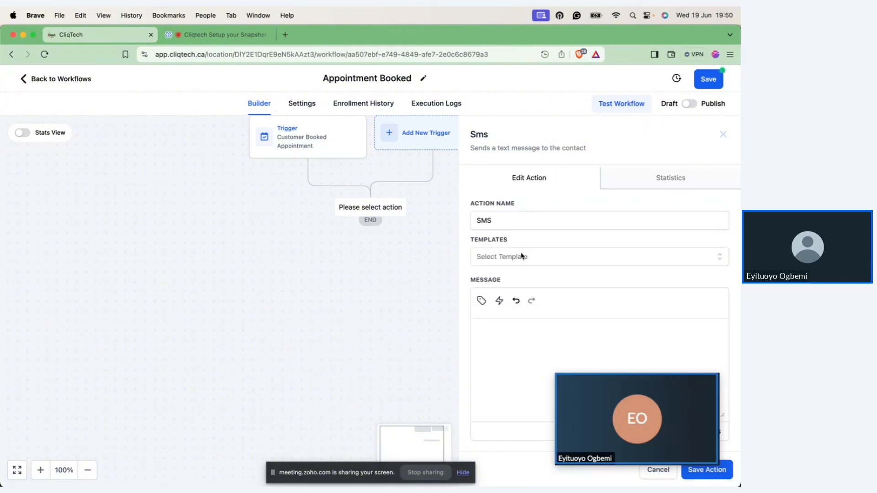
click(521, 256)
scroll(528, 341, down, 10)
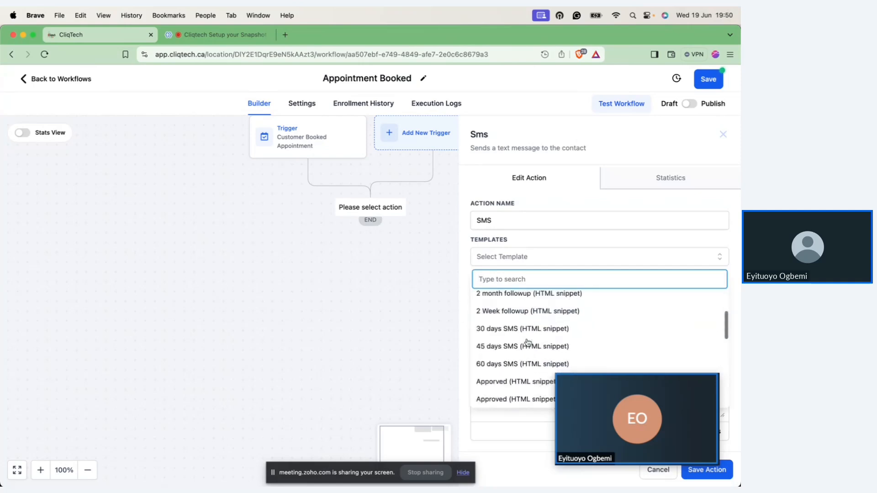
scroll(528, 342, down, 8)
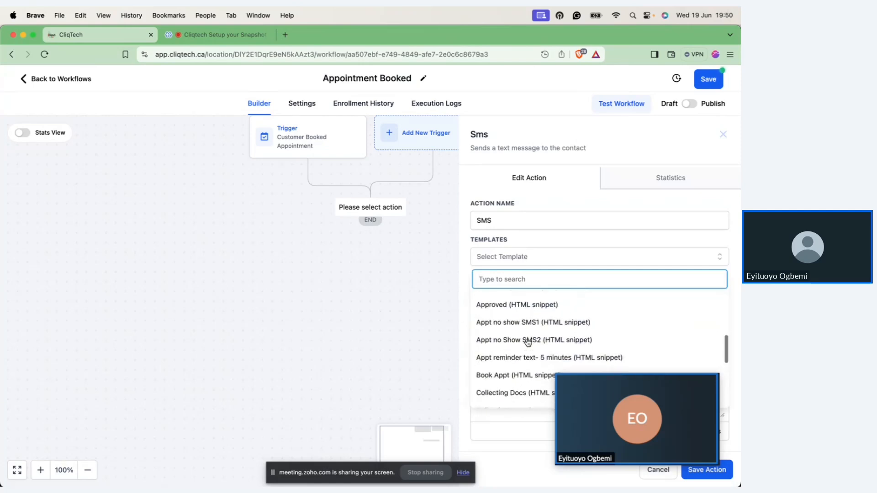
scroll(528, 343, down, 10)
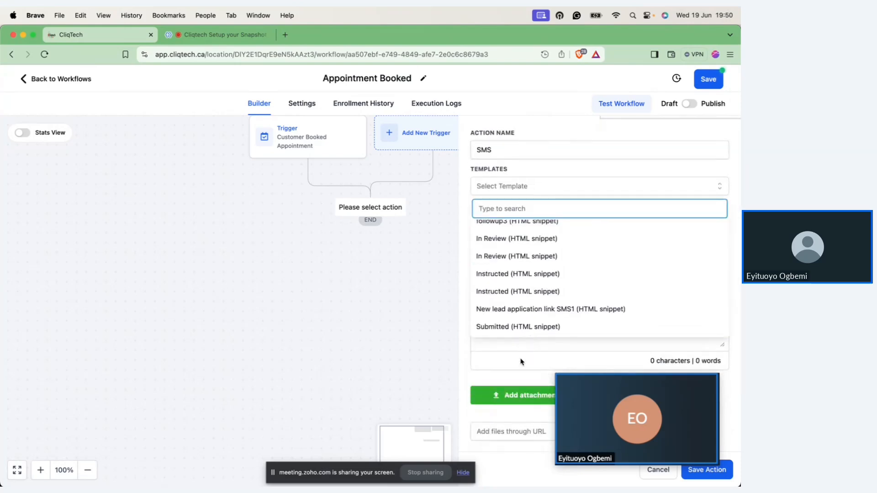
click(523, 361)
Step: Write the SMS message "Hi Glad you can book an appointment with me and I am looking forward to speaking with you."
click(523, 267)
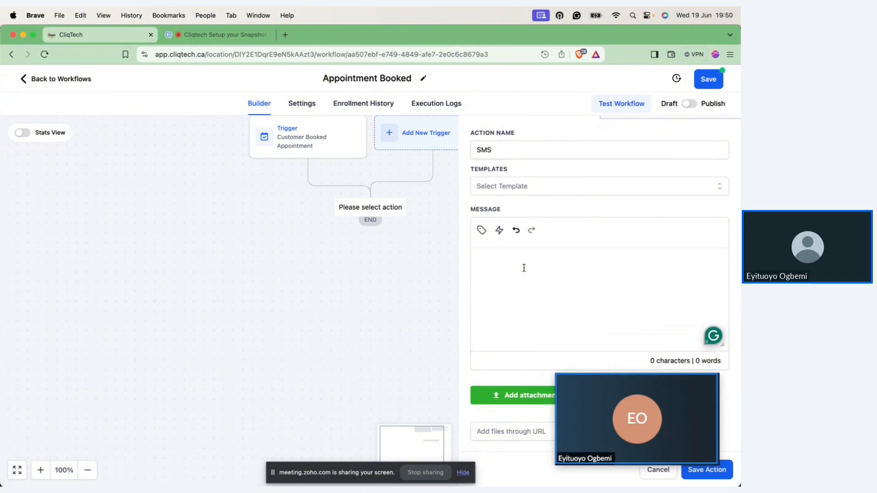
text(Hi)
key(Return)
text(Glad you can book an appointme)
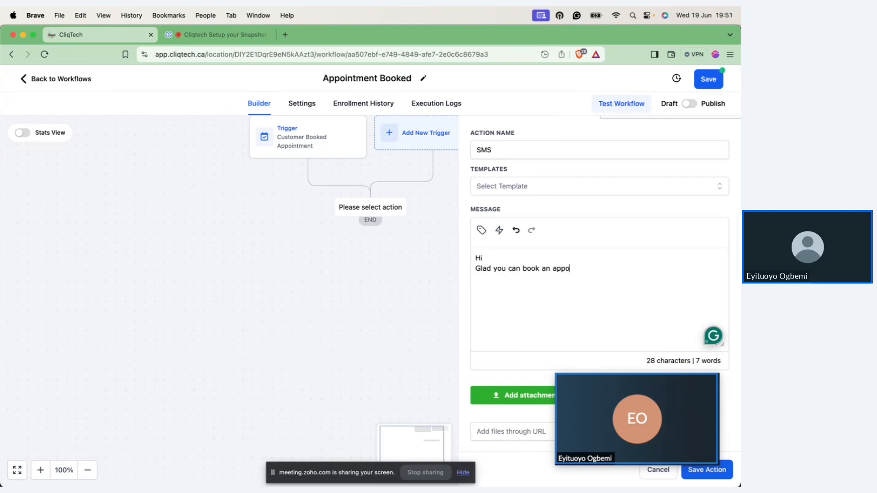
key(BackSpace)
text(ent with )
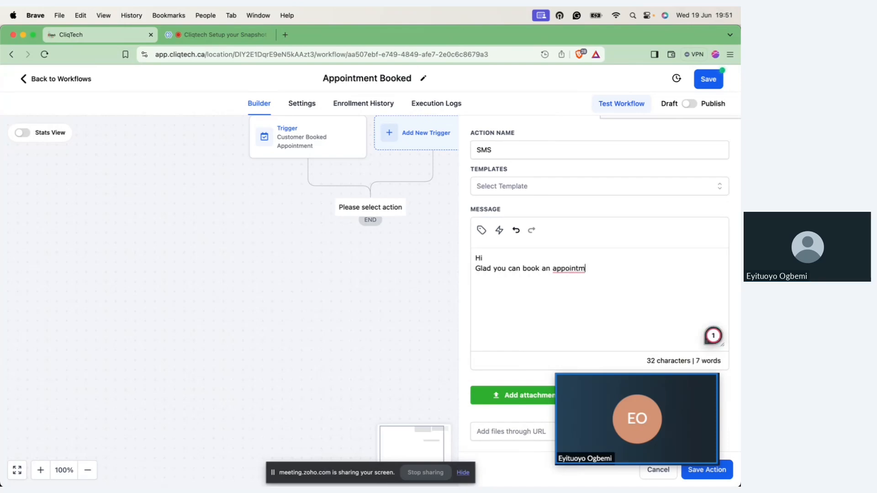
text(me )
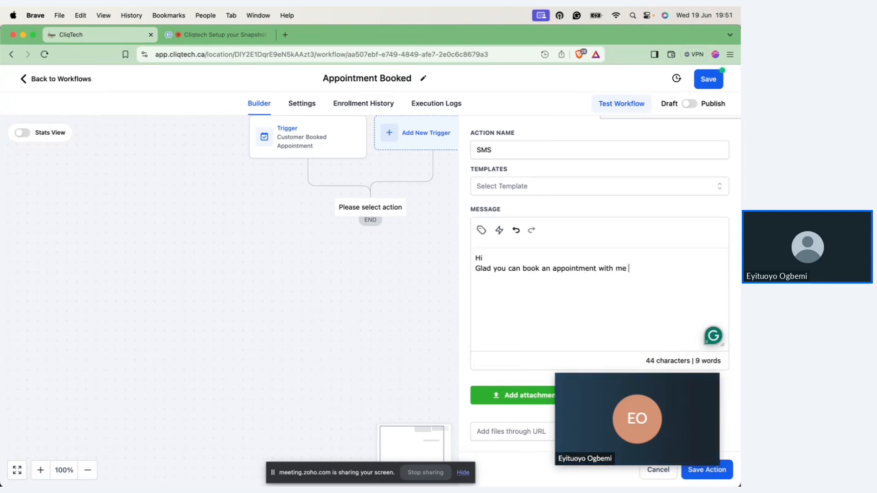
text(a)
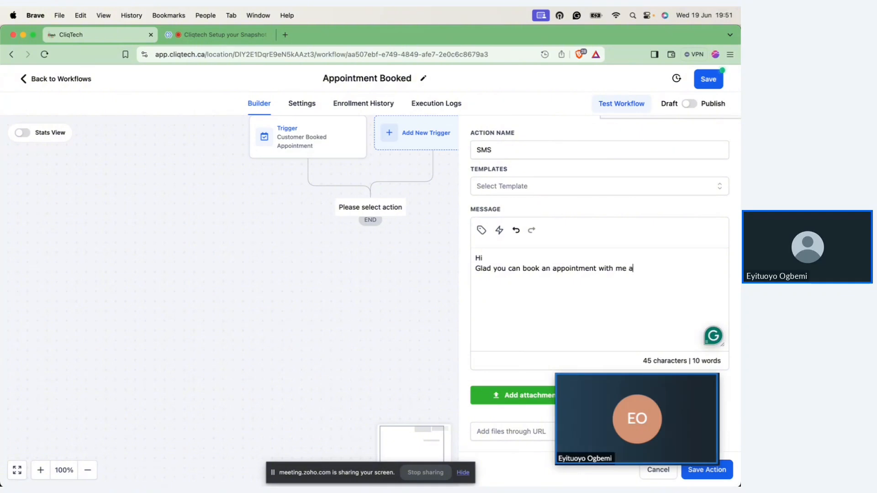
text(nd I am looking)
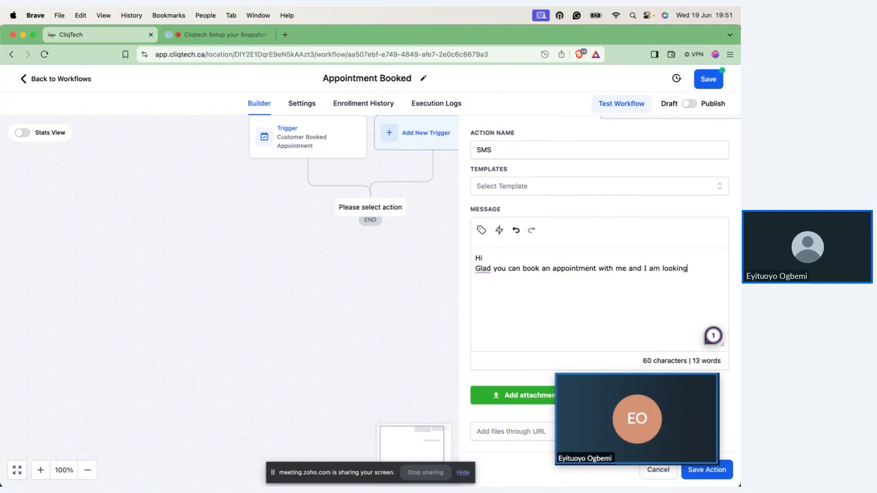
text( forward to speaking with you)
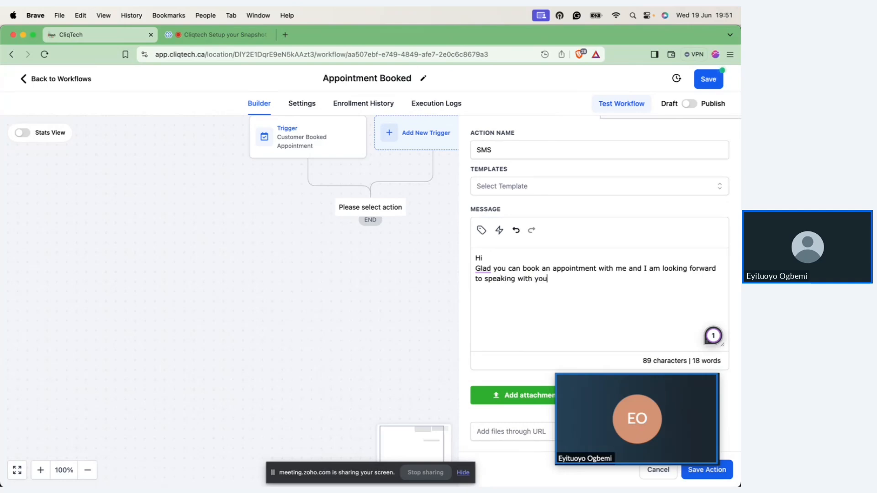
mouse_move(485, 271)
text(.)
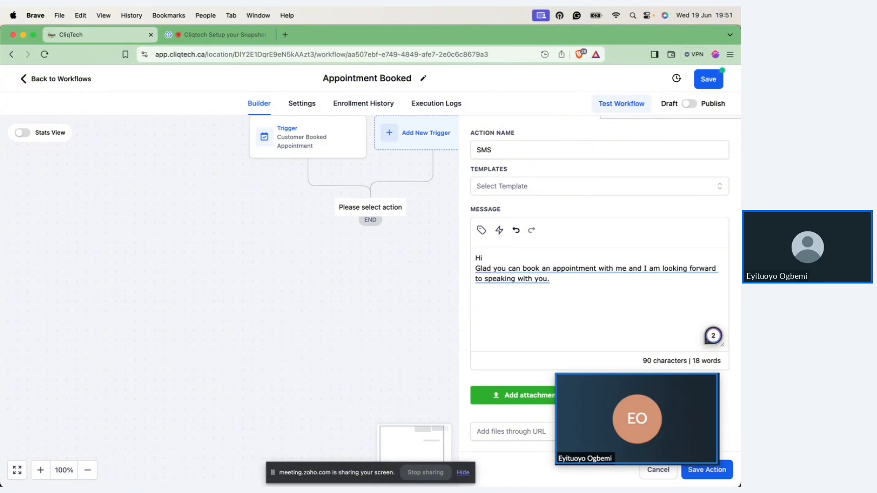
Step: Insert the appointment's Start Date Time and Start Date custom values on separate lines below the SMS text
key(Return)
click(482, 231)
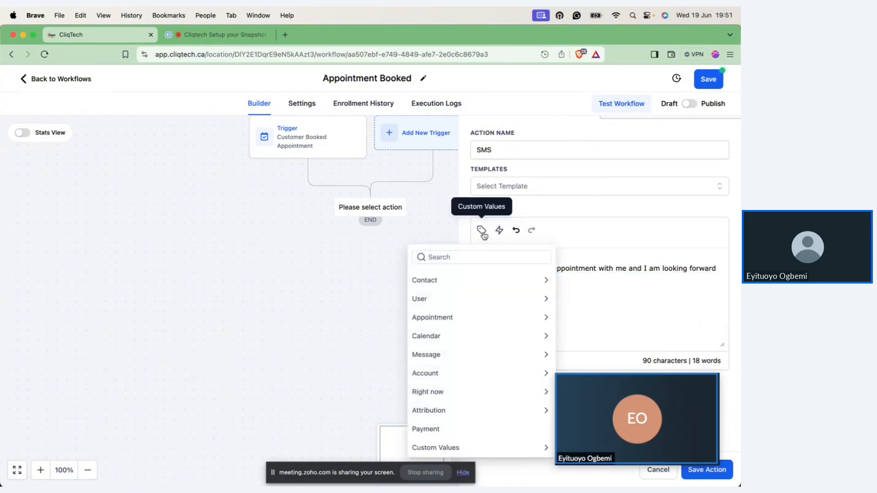
click(465, 325)
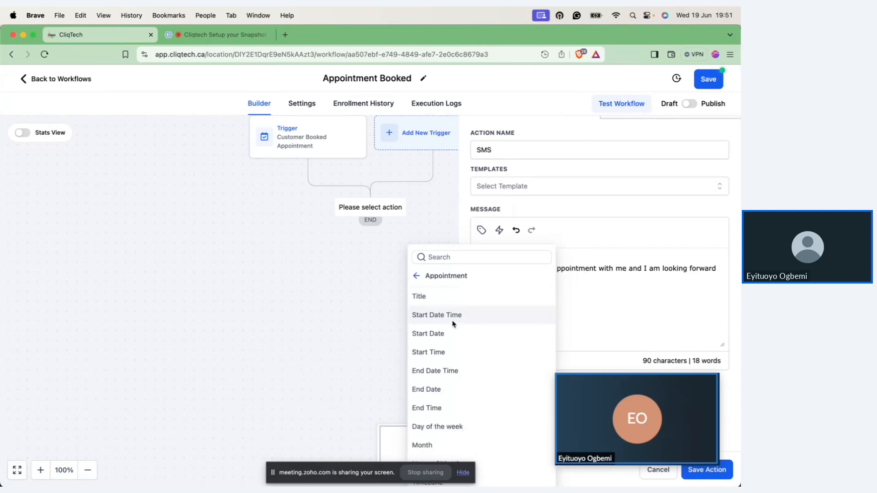
click(453, 319)
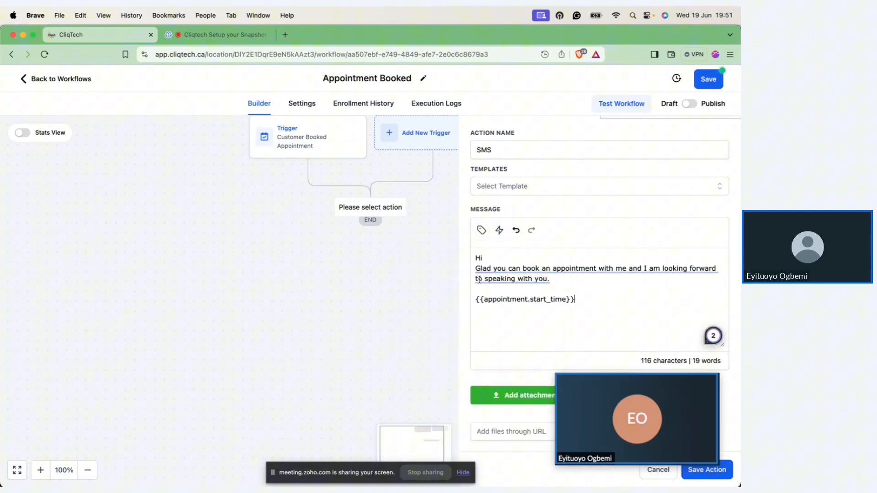
click(482, 231)
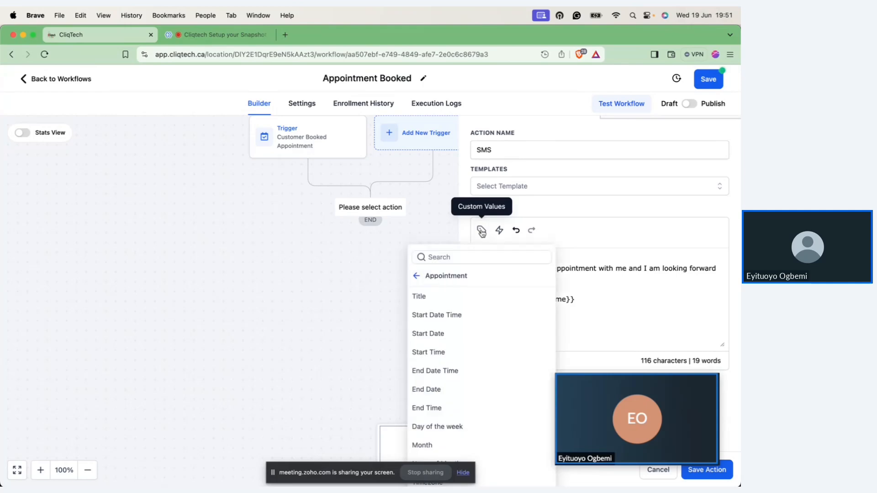
click(446, 335)
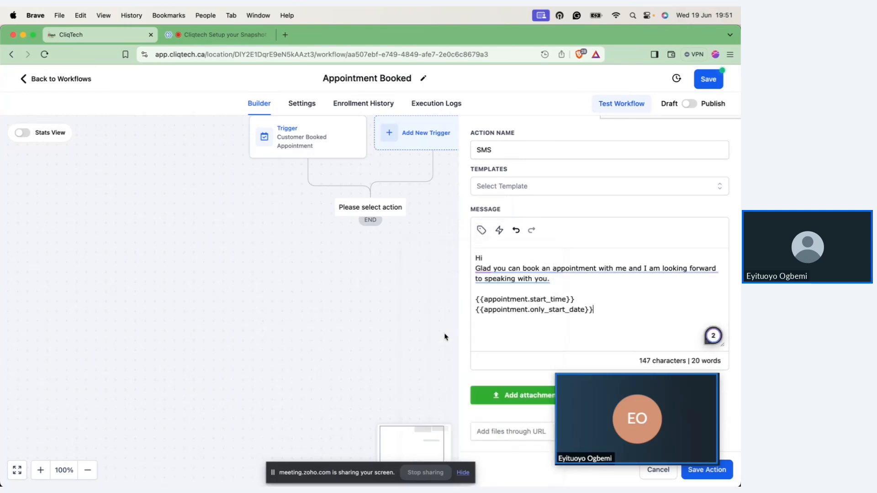
Step: Look through the remaining appointment custom values without inserting any and save the SMS action
click(481, 231)
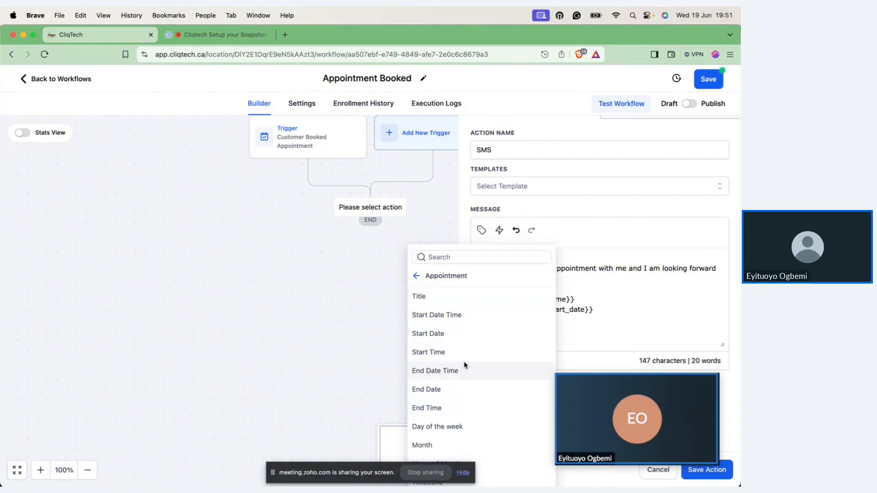
scroll(470, 368, down, 5)
scroll(471, 367, down, 2)
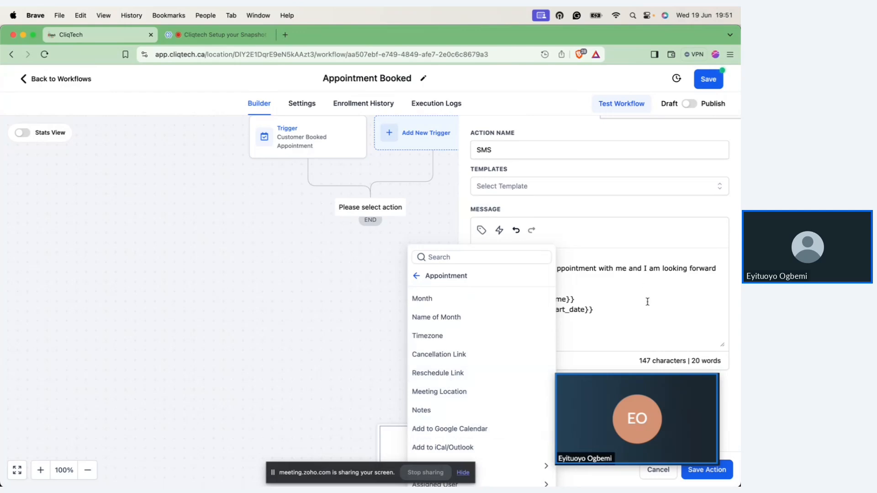
click(625, 324)
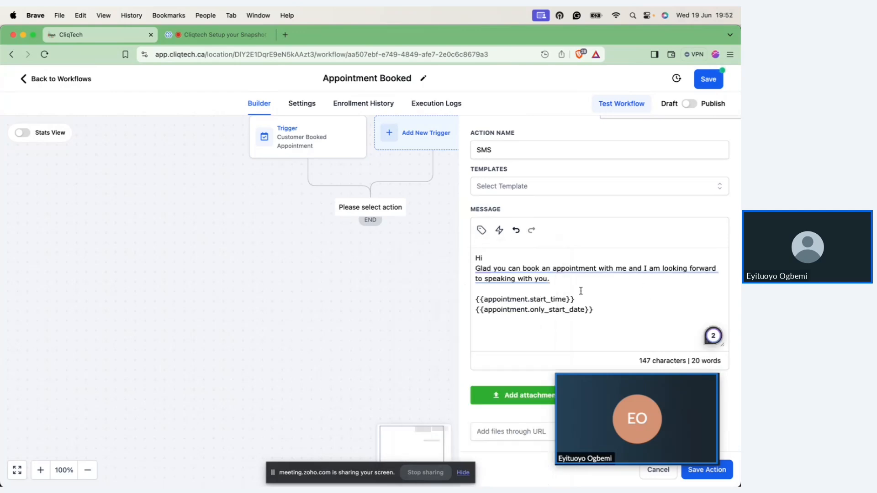
click(691, 476)
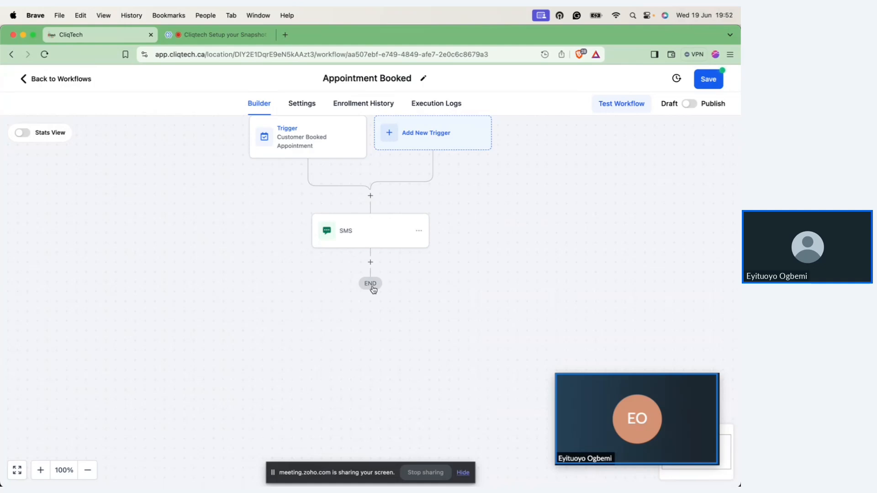
Step: View the Appointment Booked workflow's enrollment history and return to the builder
scroll(372, 287, up, 3)
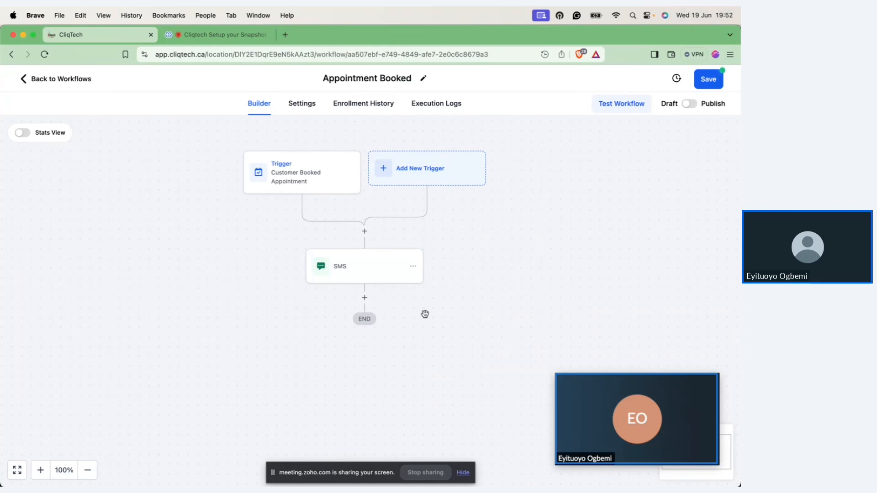
click(385, 114)
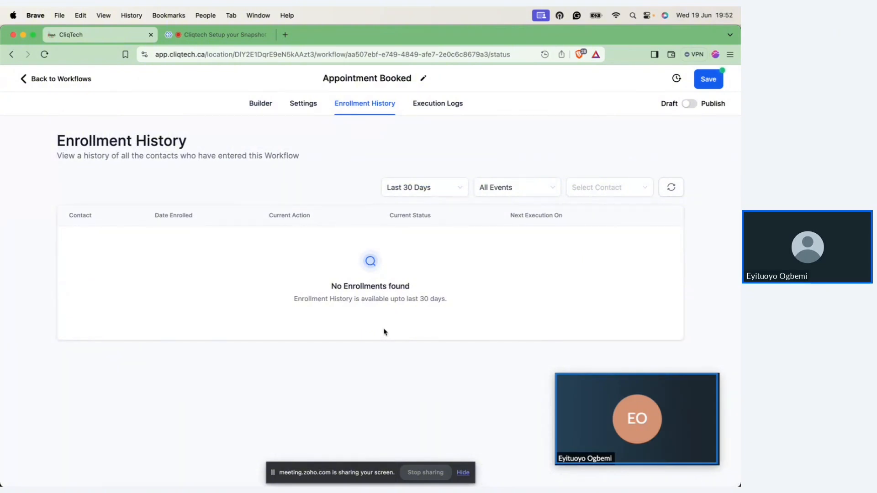
click(267, 108)
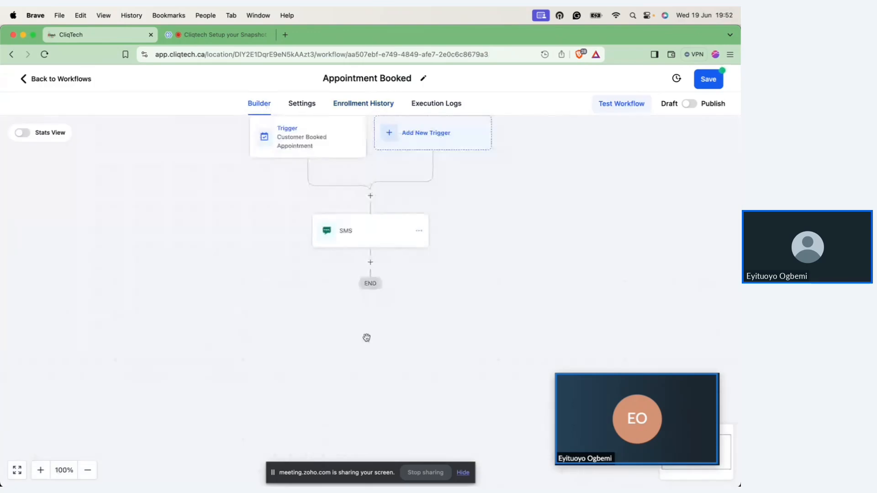
Step: Add a Wait action after the SMS action and recheck the workflow's enrollment history before returning to the builder
click(371, 262)
text(waiyt)
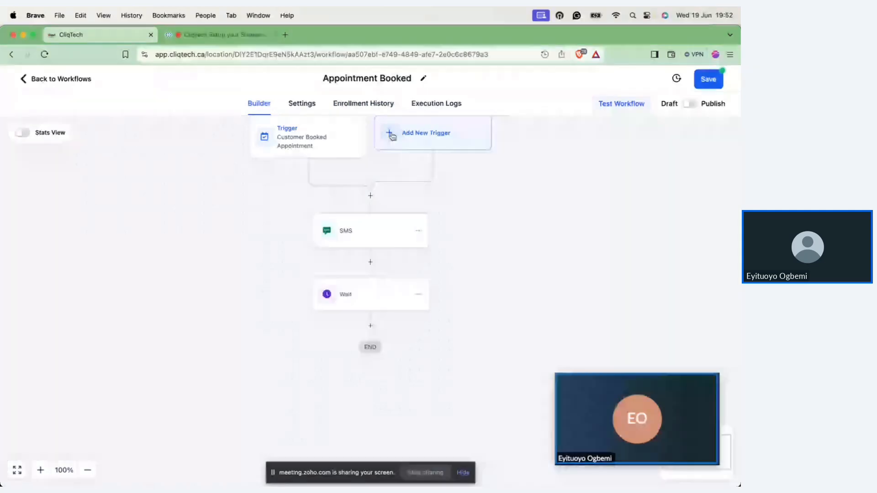
click(371, 104)
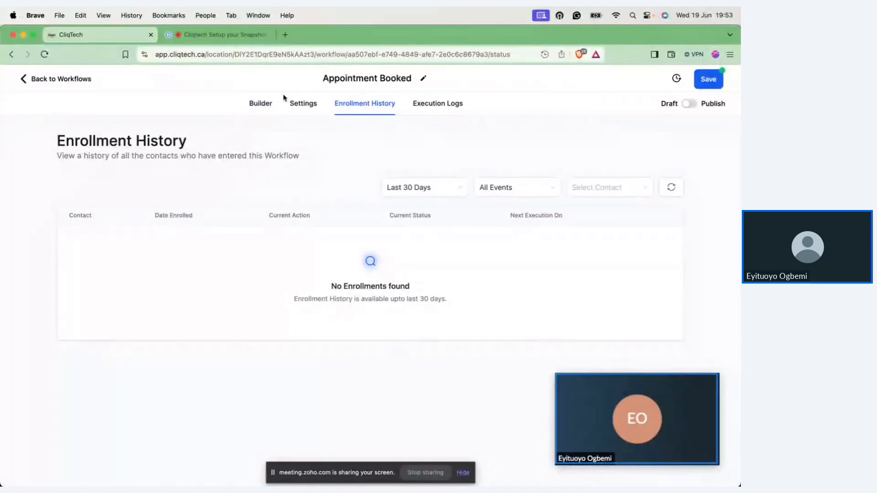
click(260, 104)
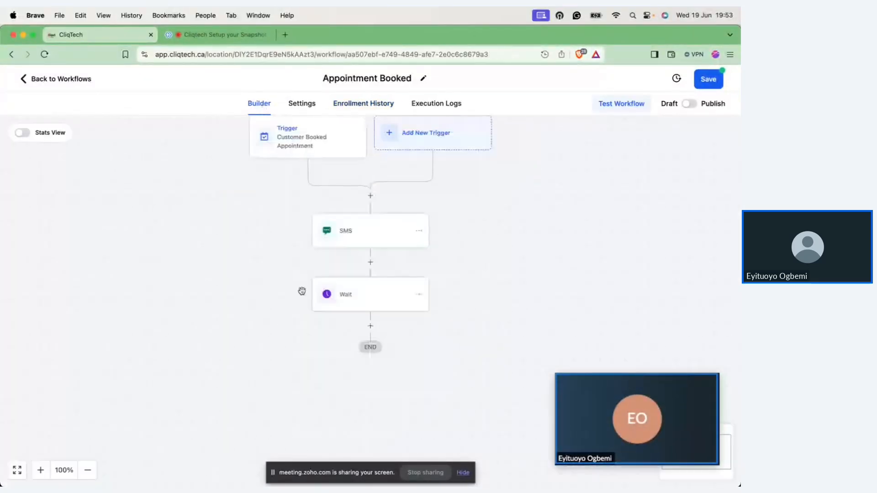
Step: Rename the SMS action as Initial SMS and save the action
click(357, 232)
drag(514, 220, 463, 220)
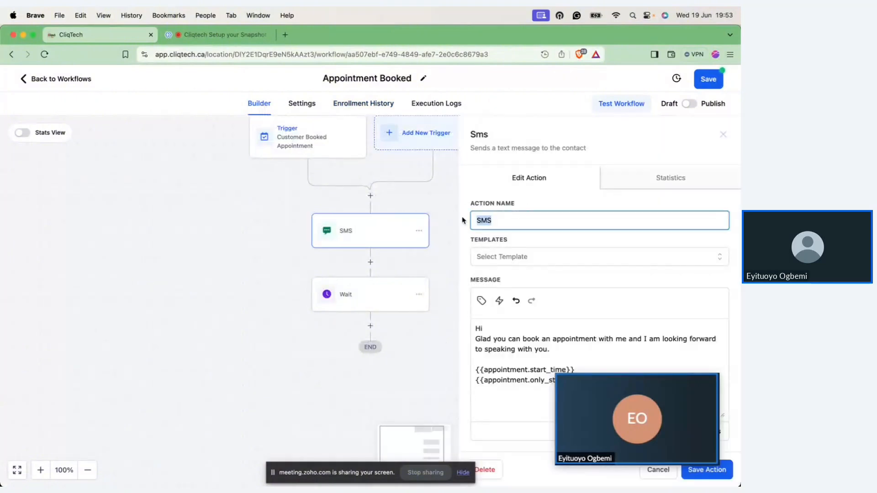
key(Left)
text(Initial)
click(702, 472)
Step: Rename the Wait action as 10 day Wait and save the action
click(365, 293)
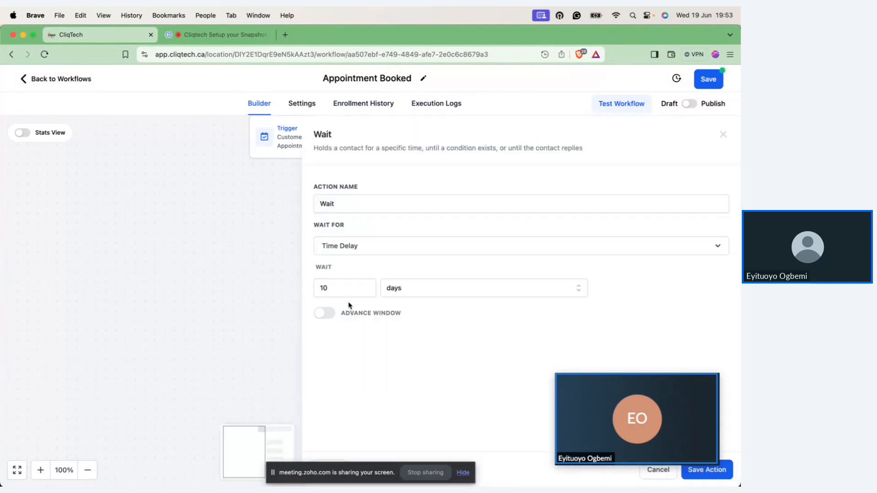
click(322, 202)
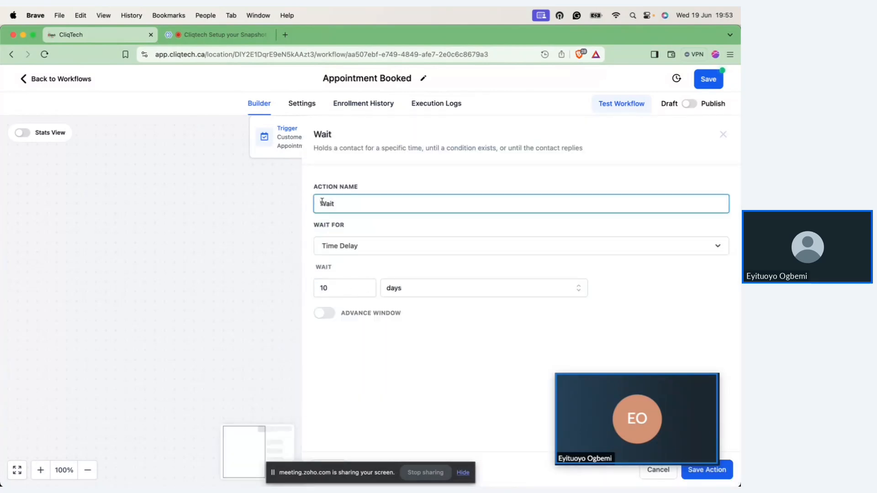
text(10 day)
click(696, 475)
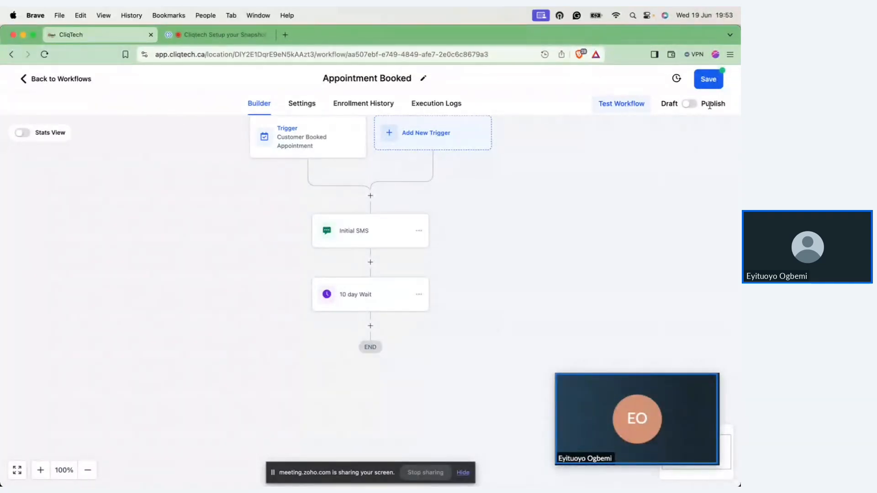
Step: Switch the Appointment Booked workflow from draft to published and save it
click(689, 103)
click(715, 82)
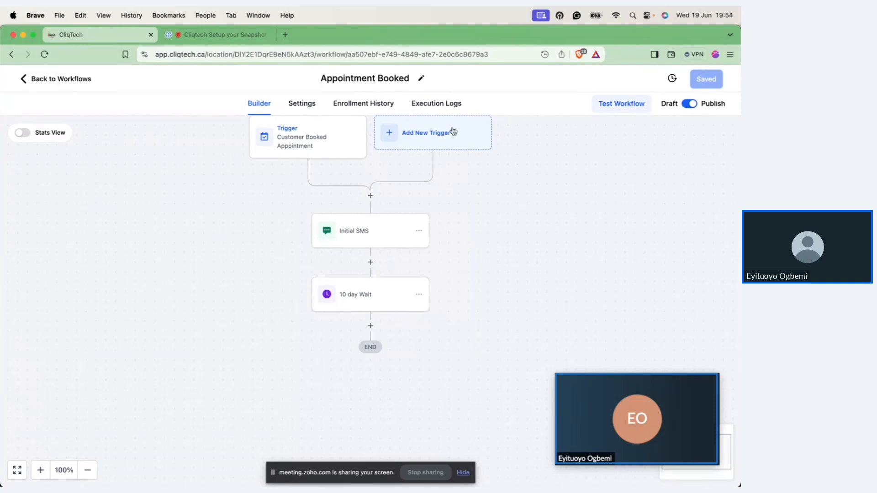
Step: View the workflow's execution logs and their date range options, keeping the range unchanged, and return to the workflow list
click(443, 104)
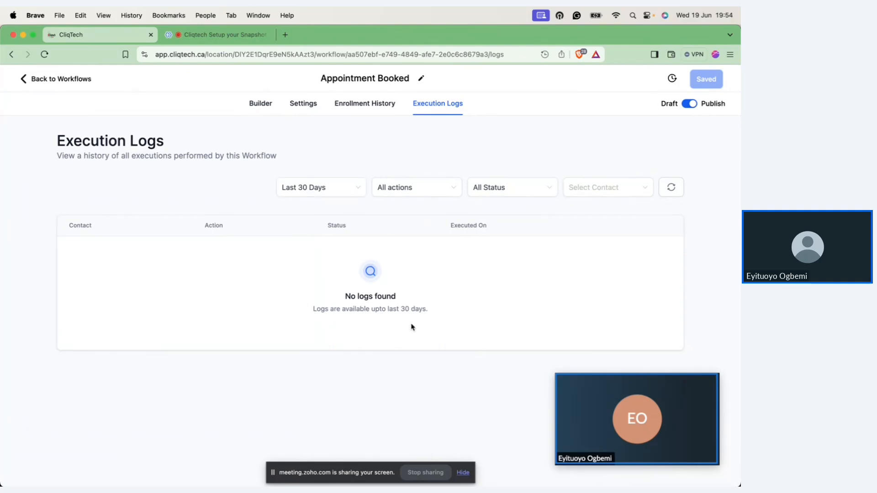
click(342, 186)
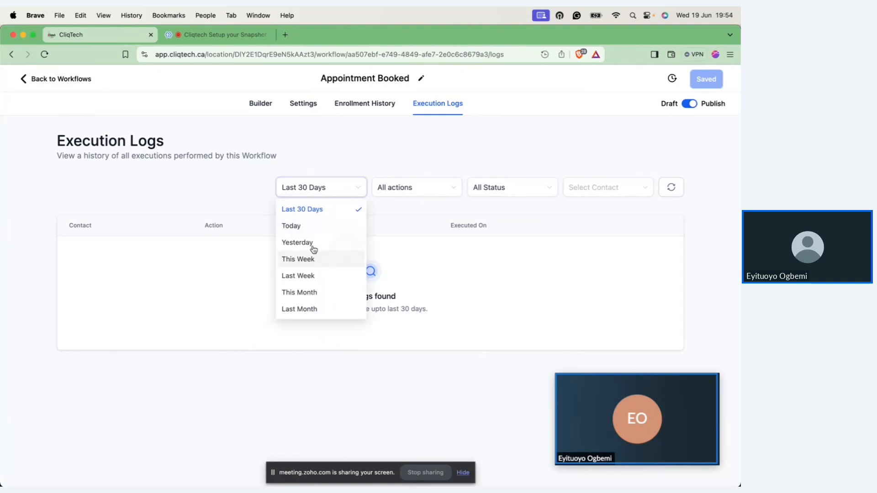
click(307, 391)
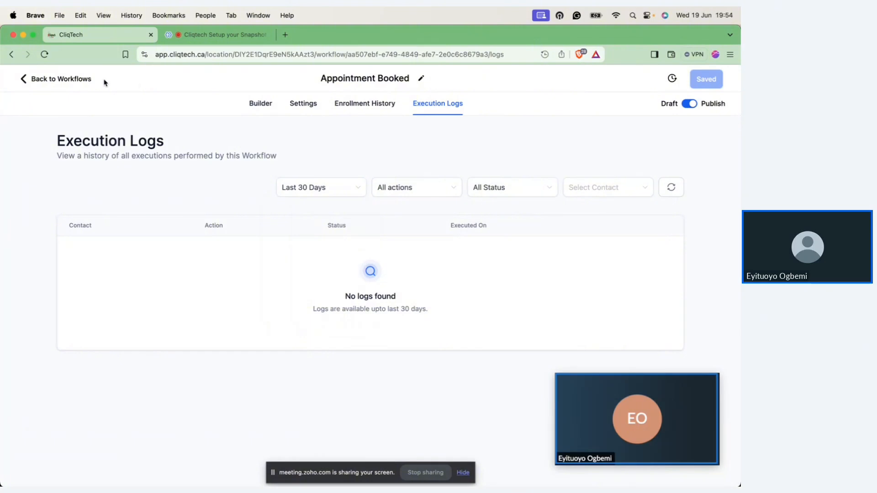
click(81, 81)
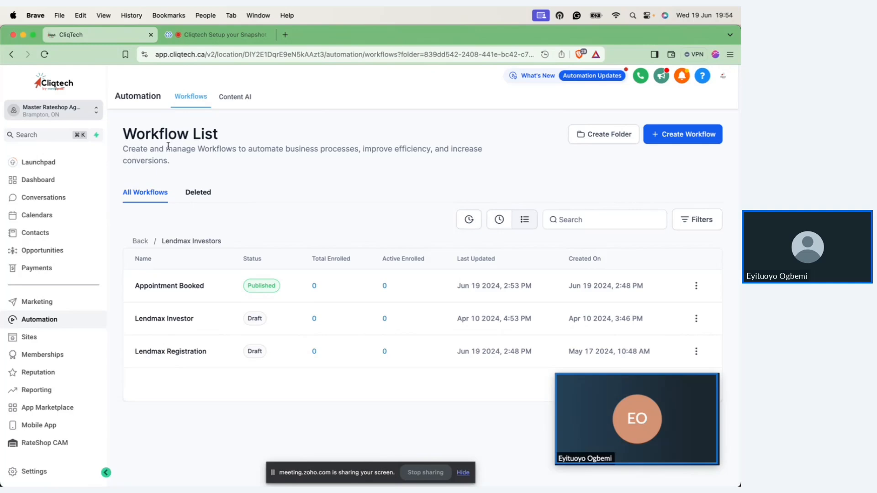
Step: Switch to the training presentation and advance from the Managing Pipelines slide to the CRM Automation slide
key(ctrl+Right)
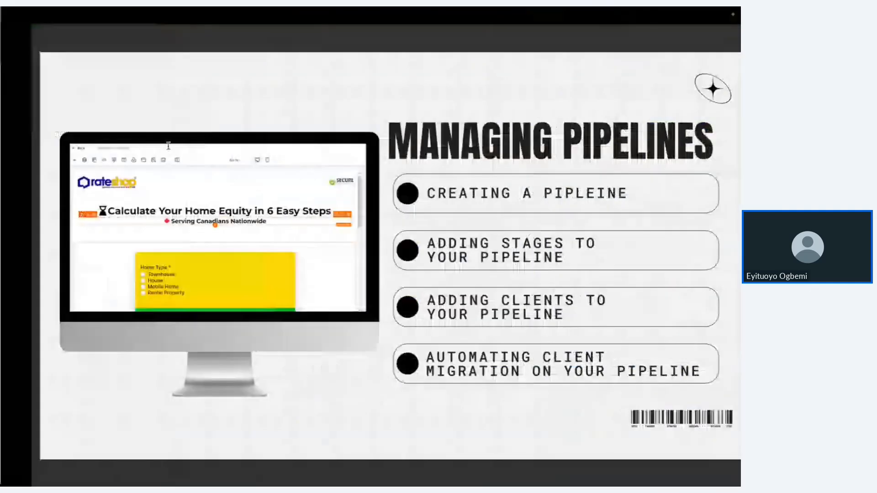
key(Right)
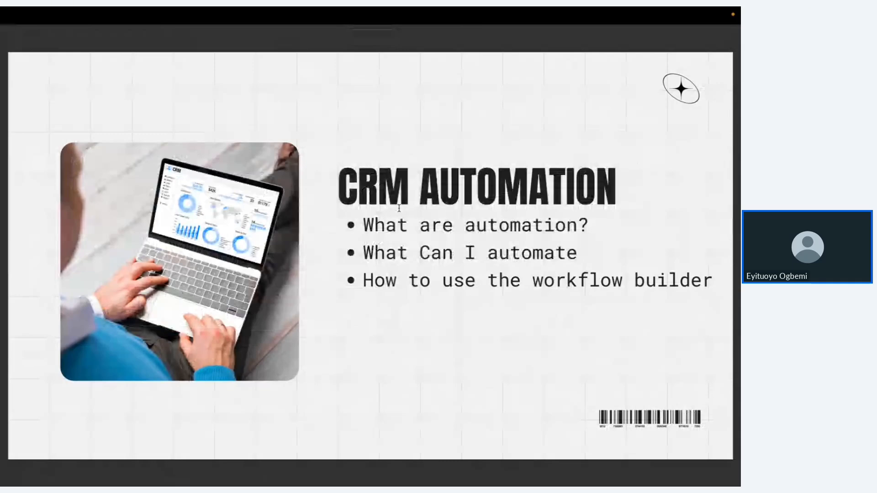
Step: Switch to the Zoho Meeting webinar in the browser and check its chat and Q&A for attendee questions
key(ctrl+Left)
click(211, 38)
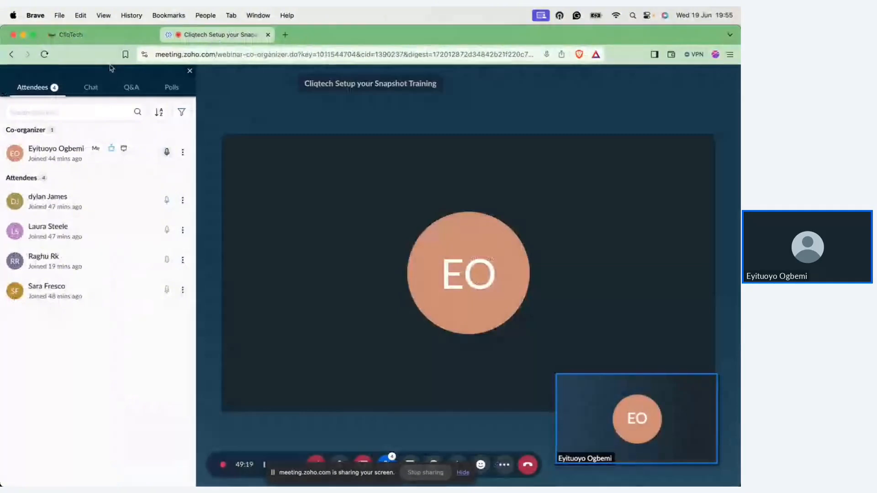
click(93, 88)
click(132, 90)
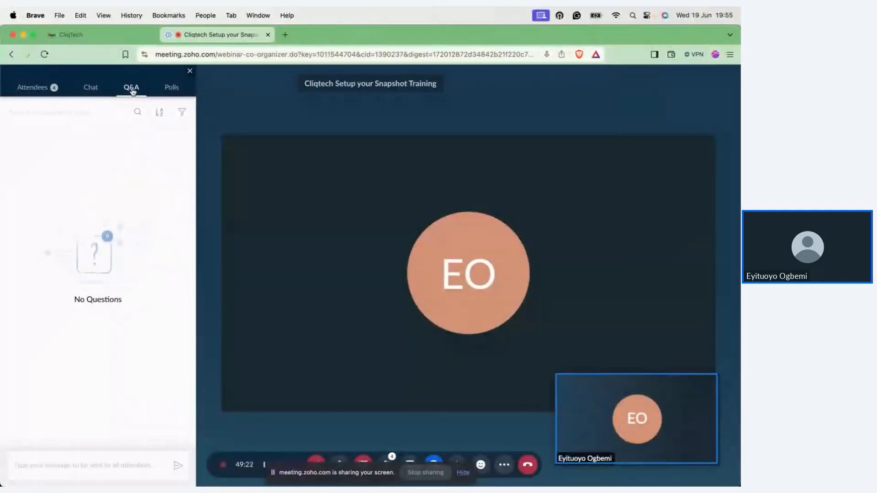